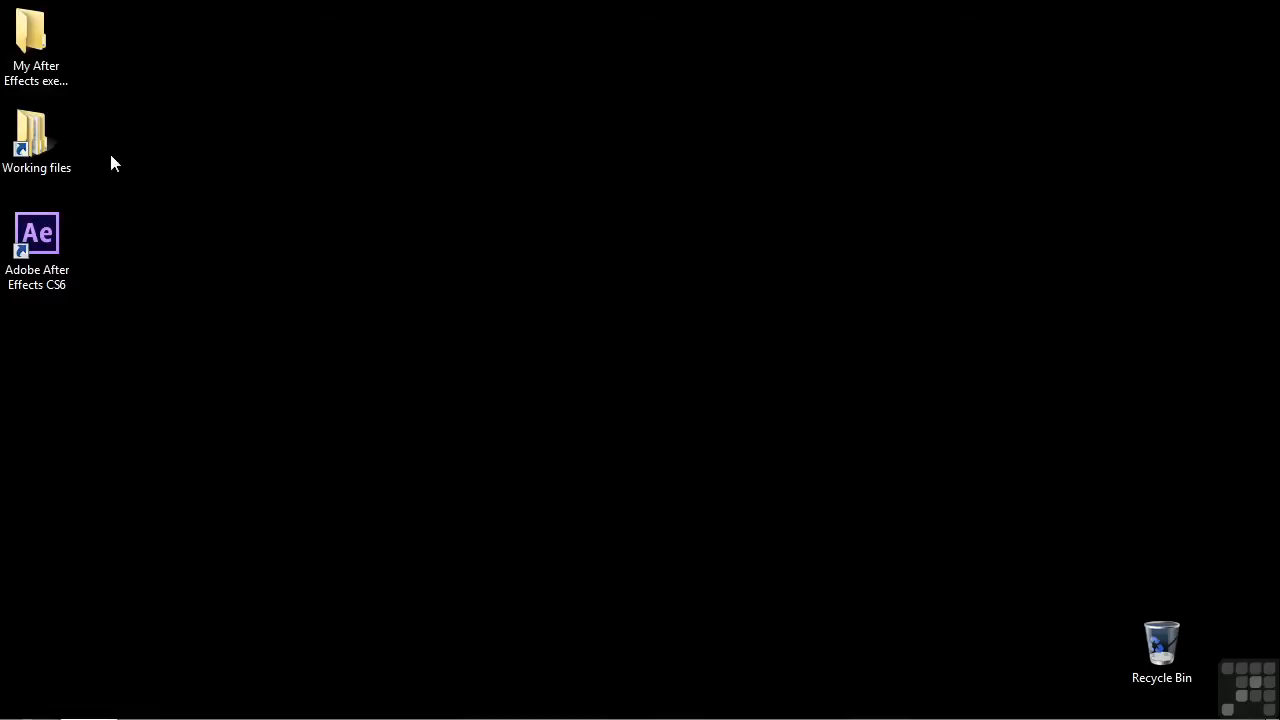
Step: Open the After Effects project 1401-parenting.aep from the Working files folder
{"action": "double_click", "coordinate": [52, 155]}
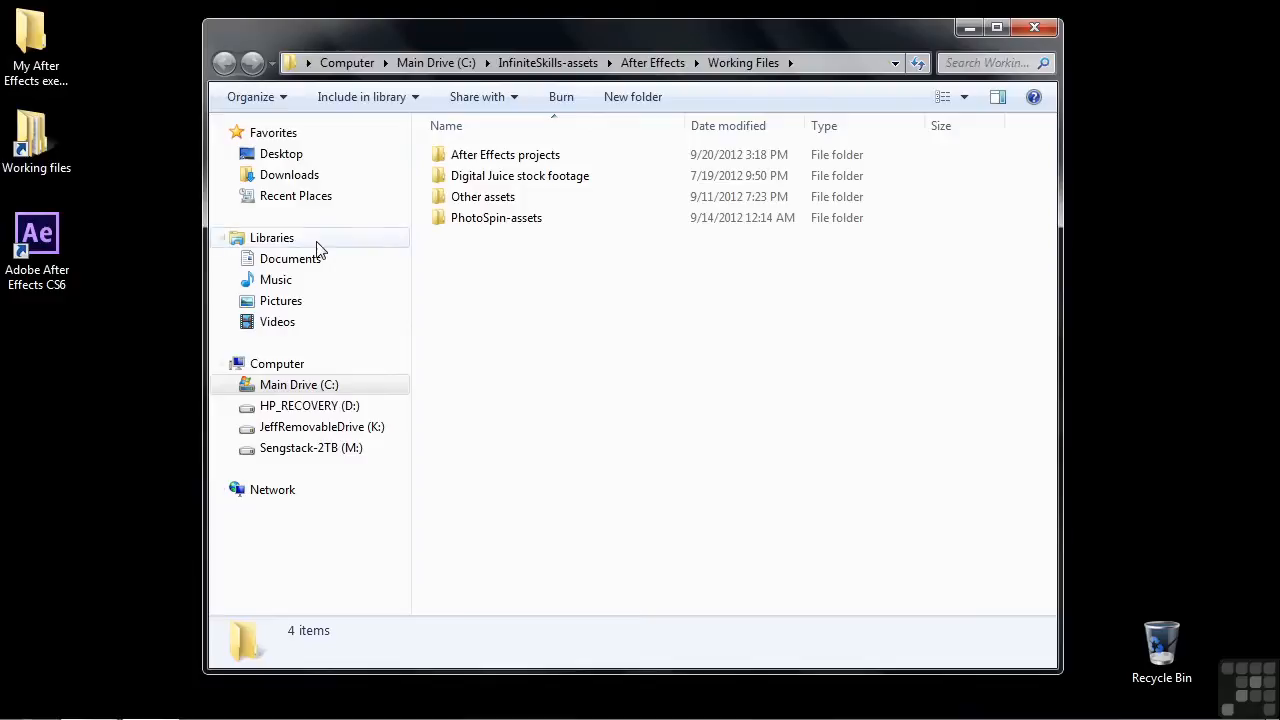
{"action": "double_click", "coordinate": [470, 155]}
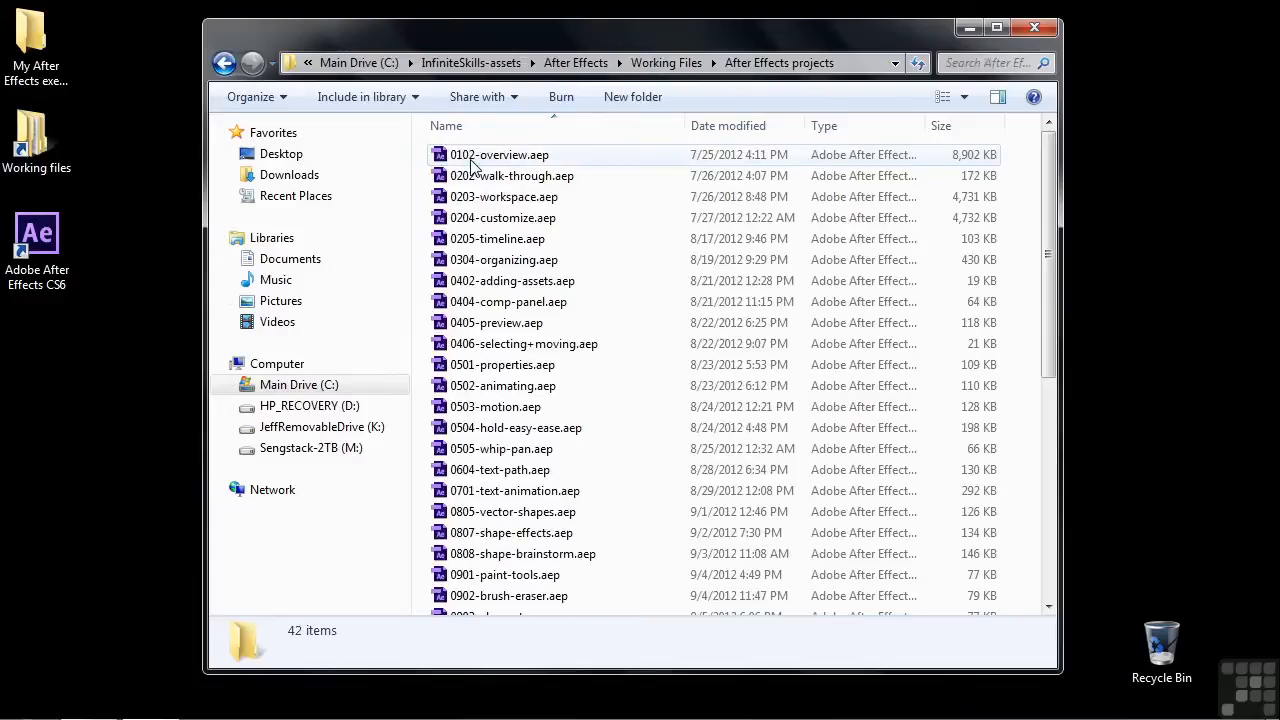
{"action": "scroll", "coordinate": [568, 538], "scroll_direction": "down", "scroll_amount": 6}
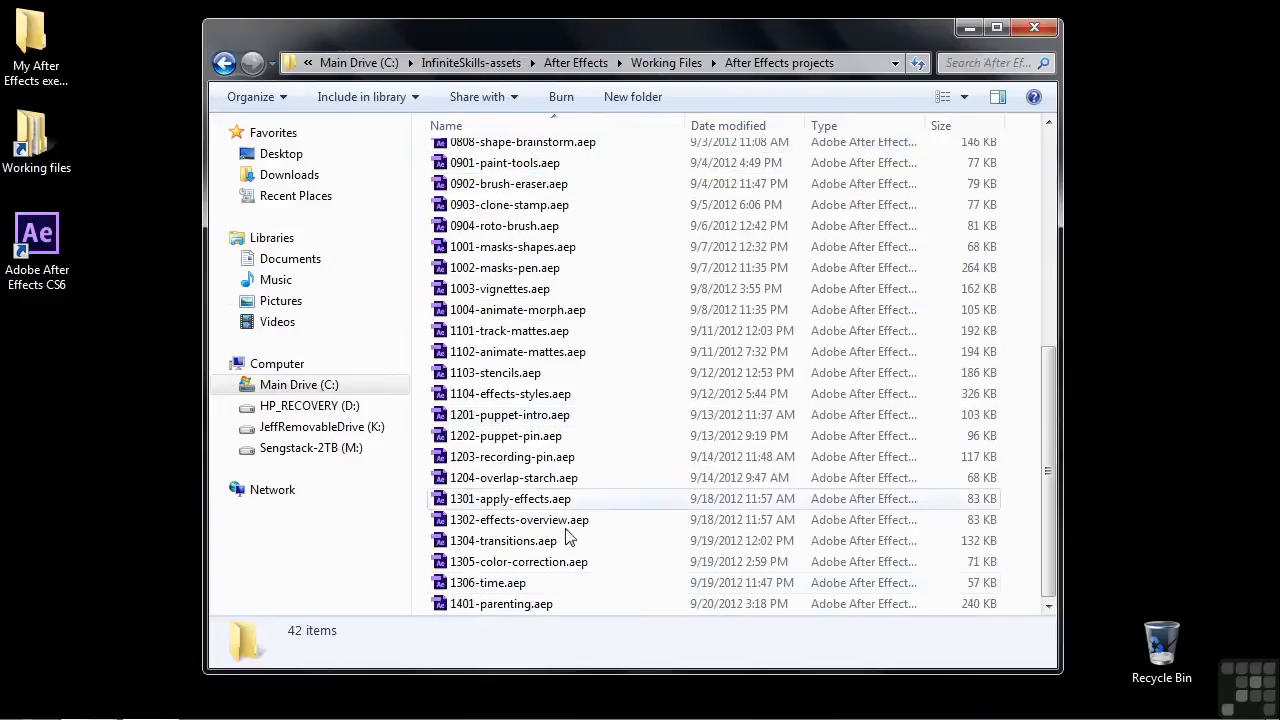
{"action": "double_click", "coordinate": [514, 605]}
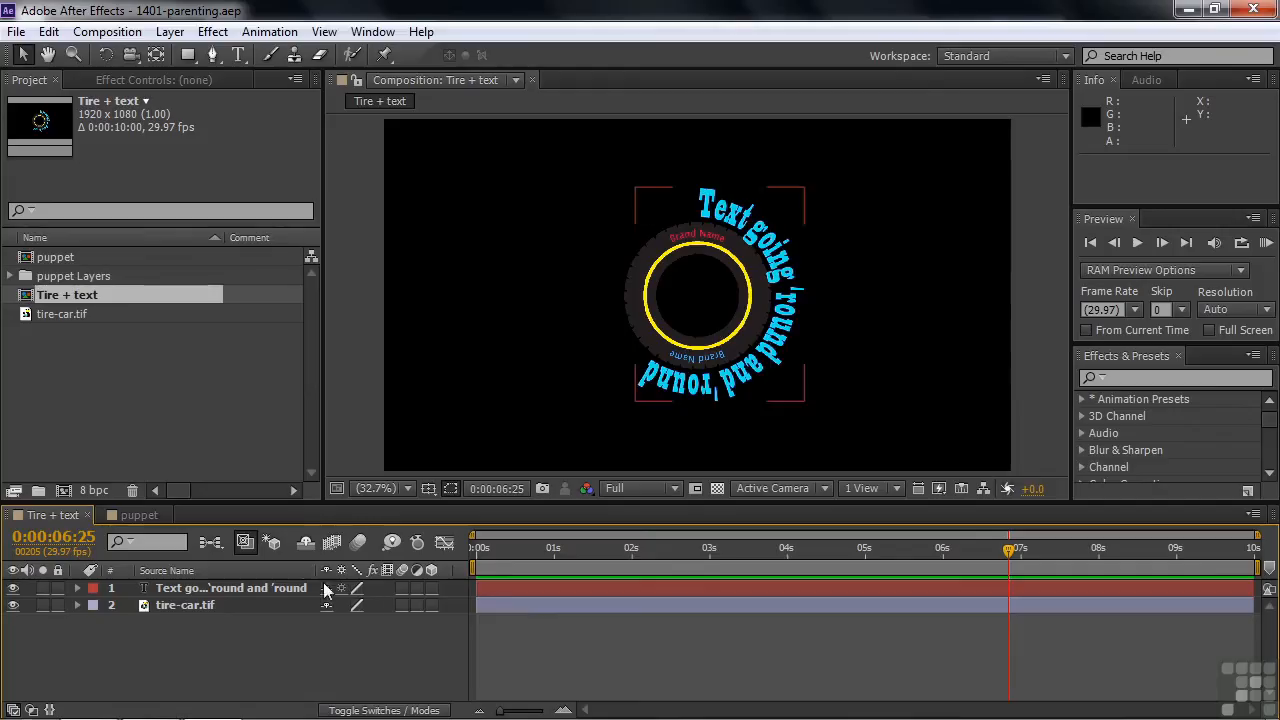
Step: Look at the puppet composition, return to Tire + text and show the Parent column in its timeline
{"action": "left_click", "coordinate": [130, 517]}
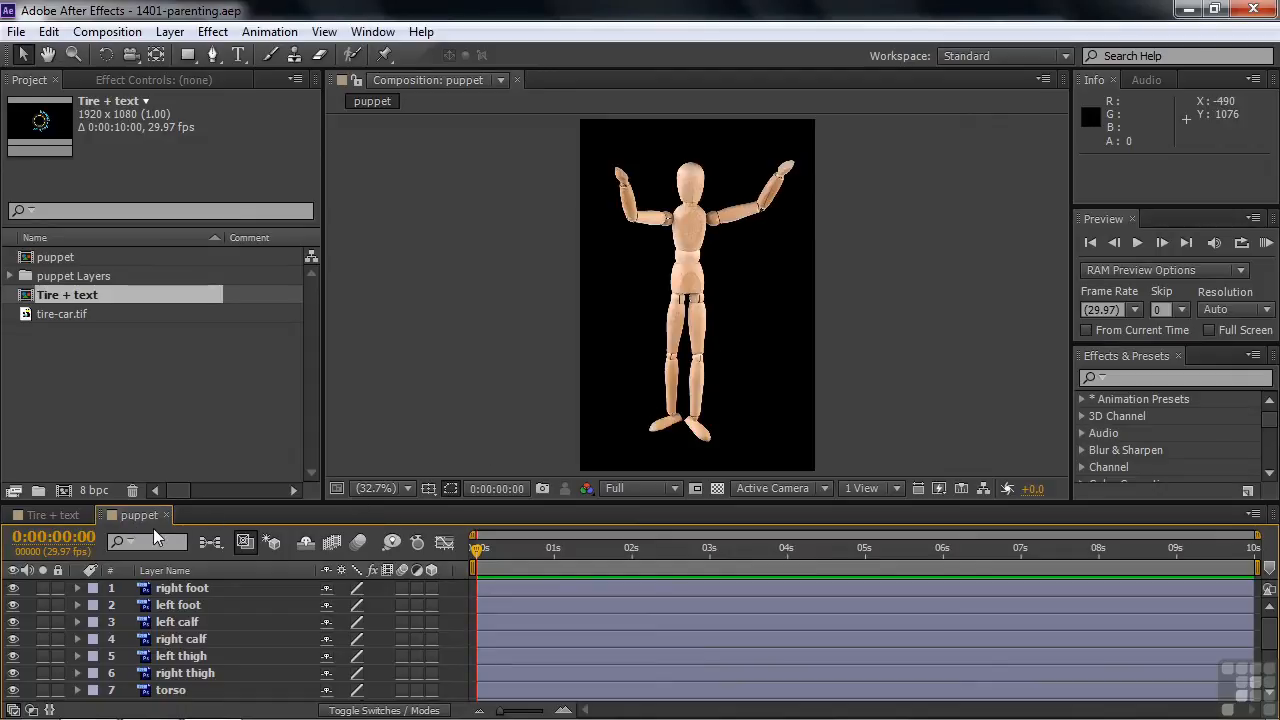
{"action": "left_click", "coordinate": [44, 514]}
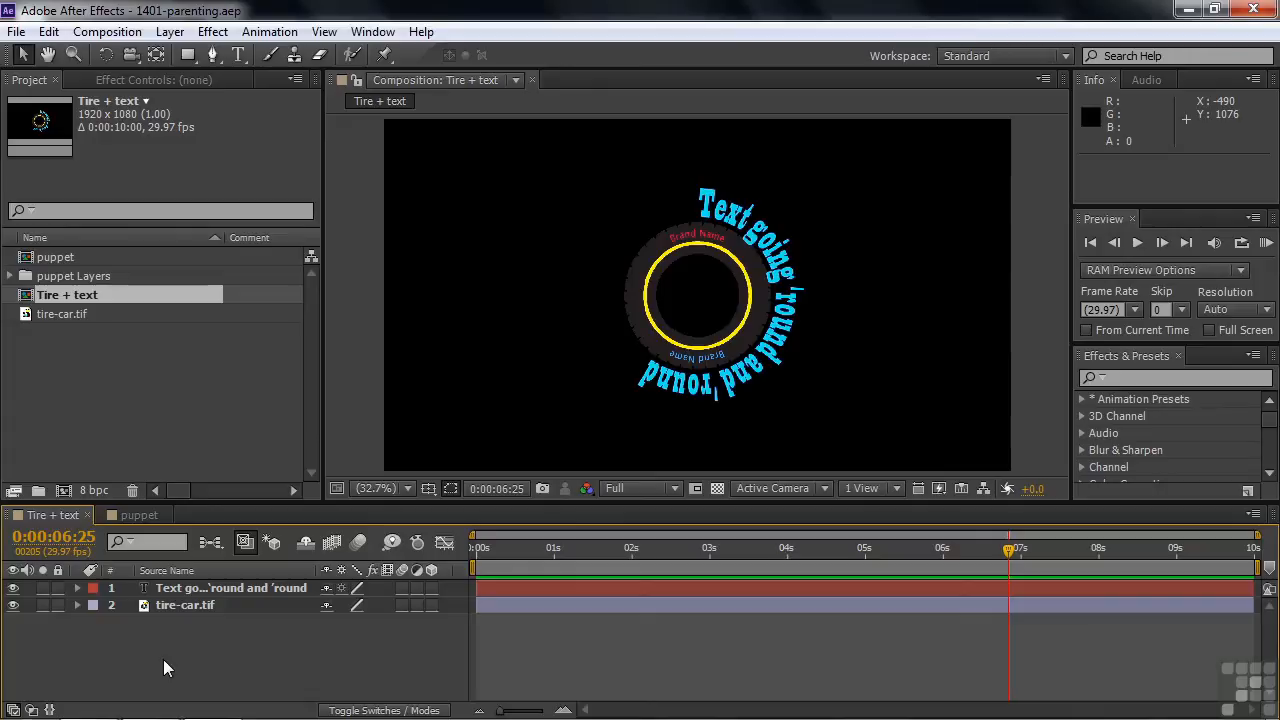
{"action": "right_click", "coordinate": [460, 571]}
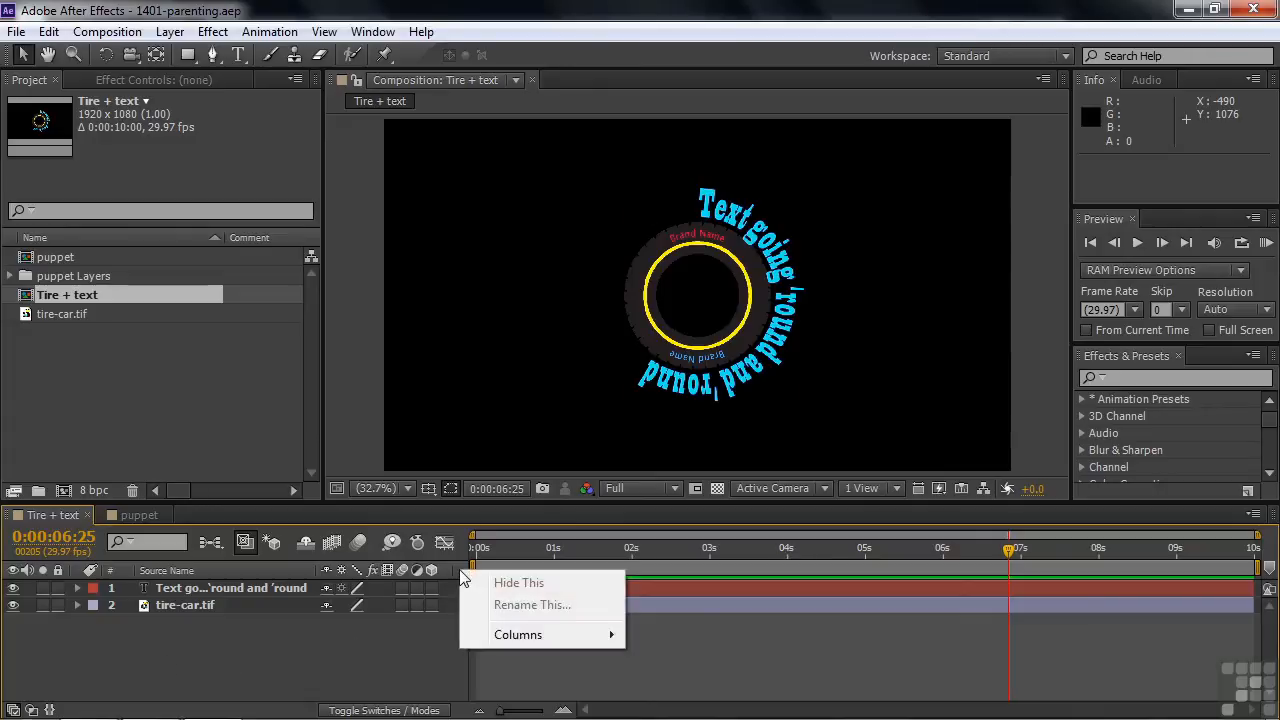
{"action": "mouse_move", "coordinate": [515, 637]}
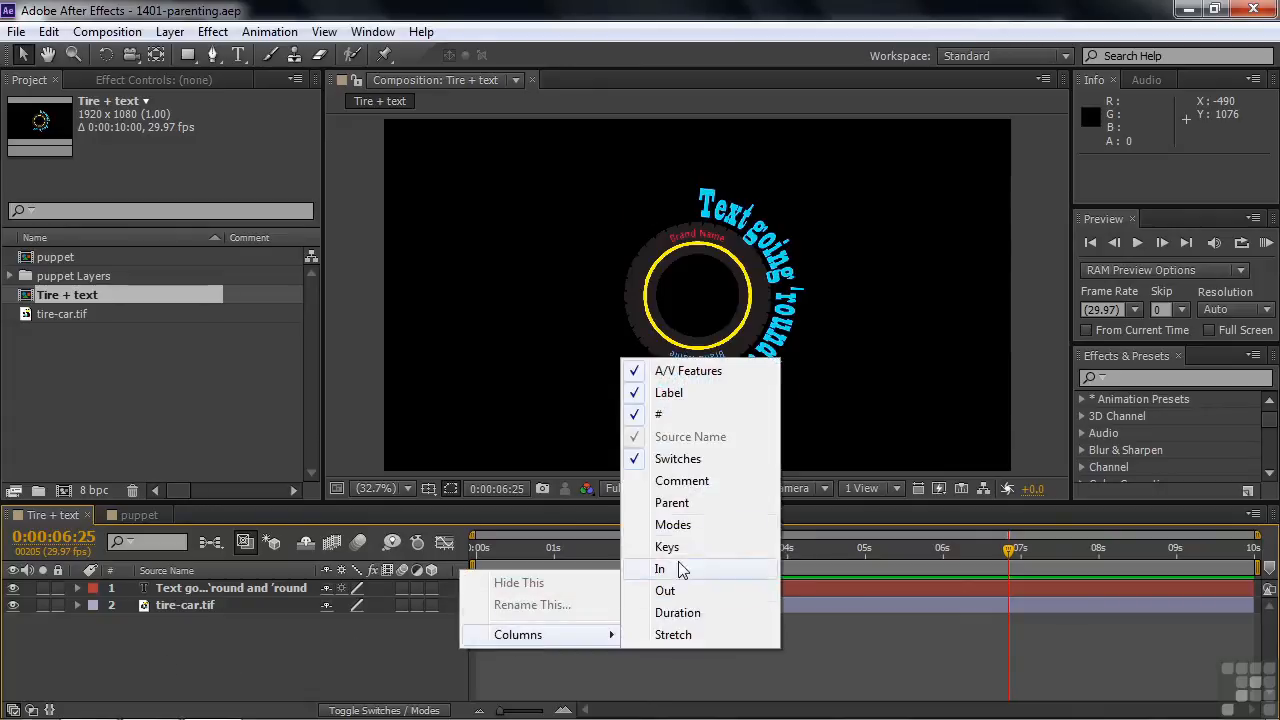
{"action": "left_click", "coordinate": [689, 499]}
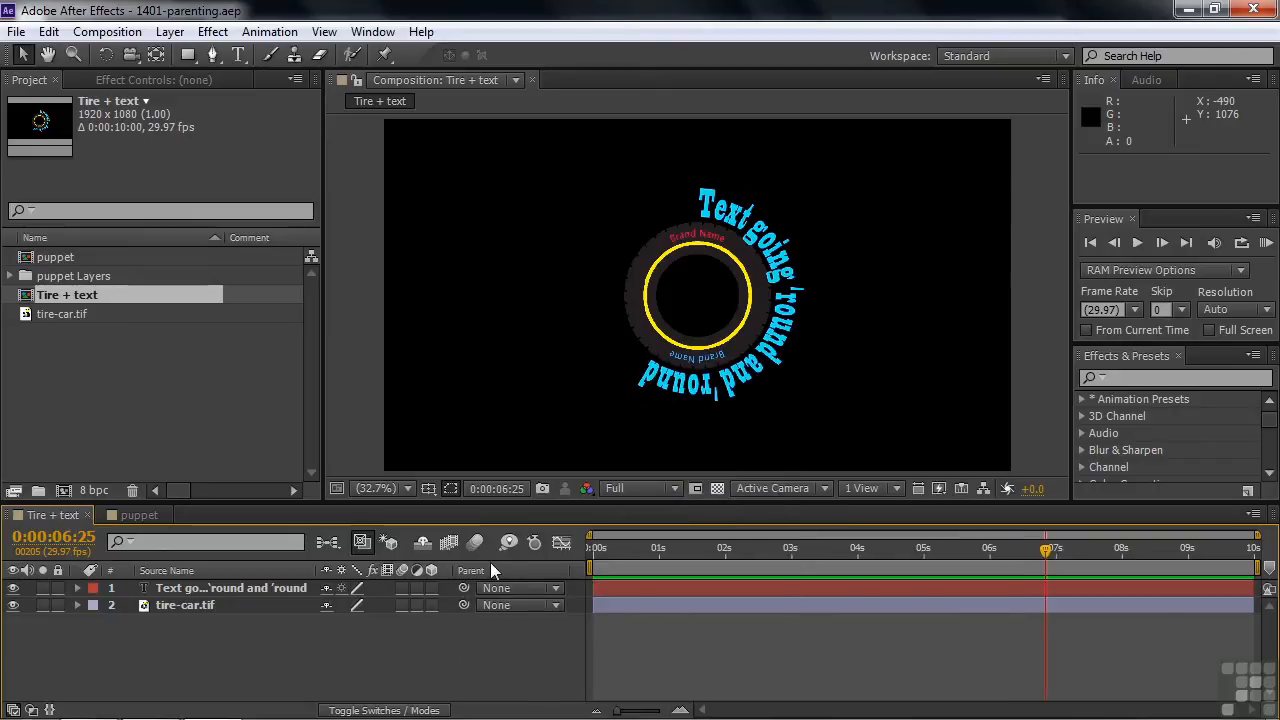
Step: Parent the circular text layer to the tire-car.tif layer
{"action": "left_click", "coordinate": [552, 592]}
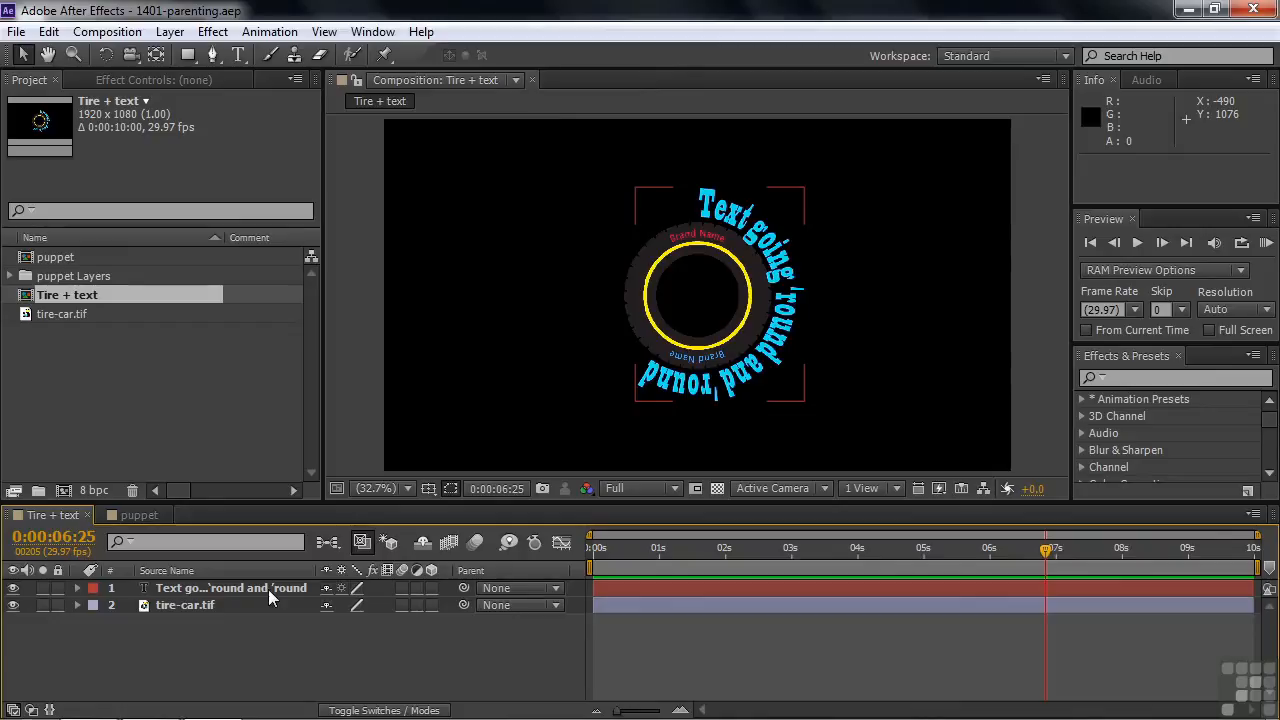
{"action": "left_click", "coordinate": [216, 604]}
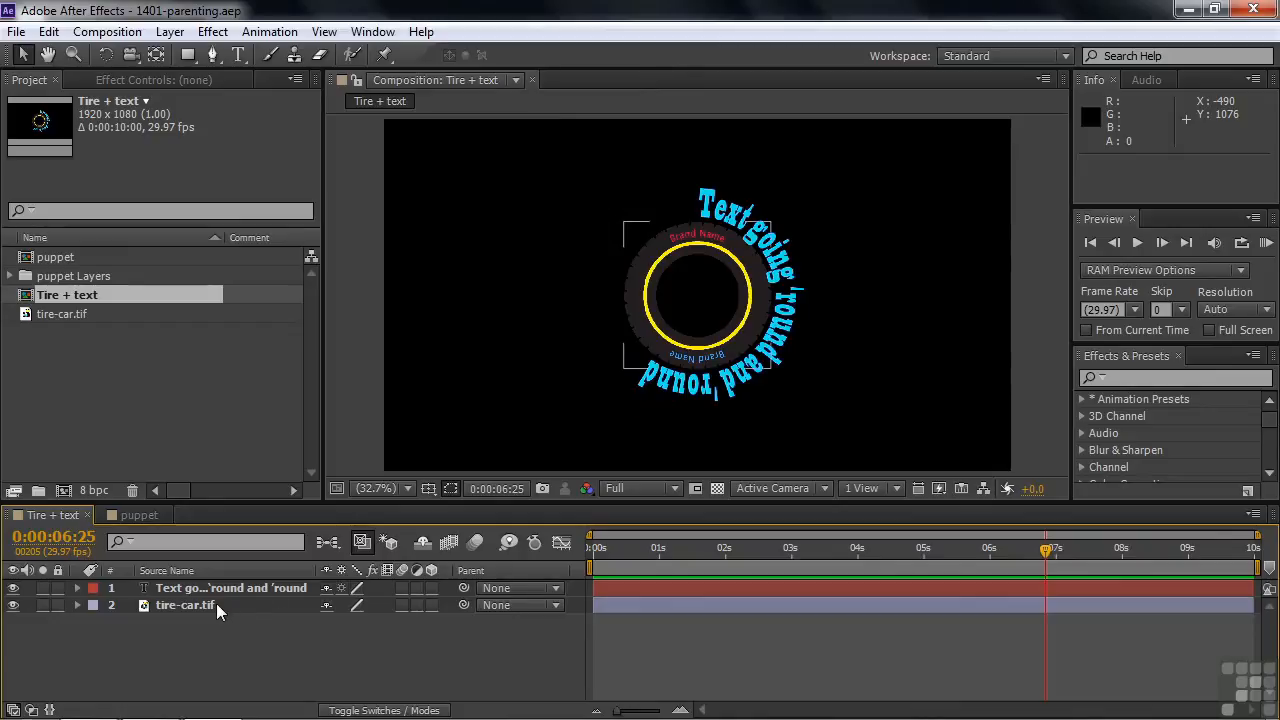
{"action": "left_click", "coordinate": [556, 588]}
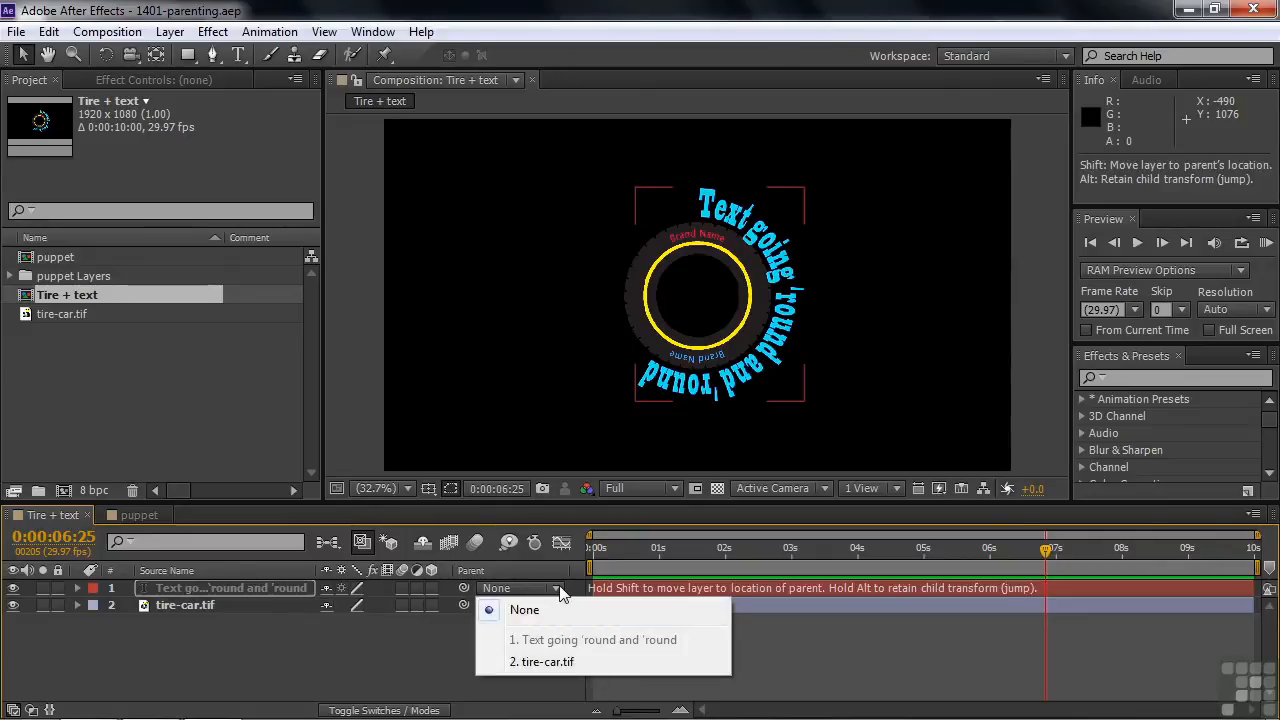
{"action": "left_click", "coordinate": [538, 662]}
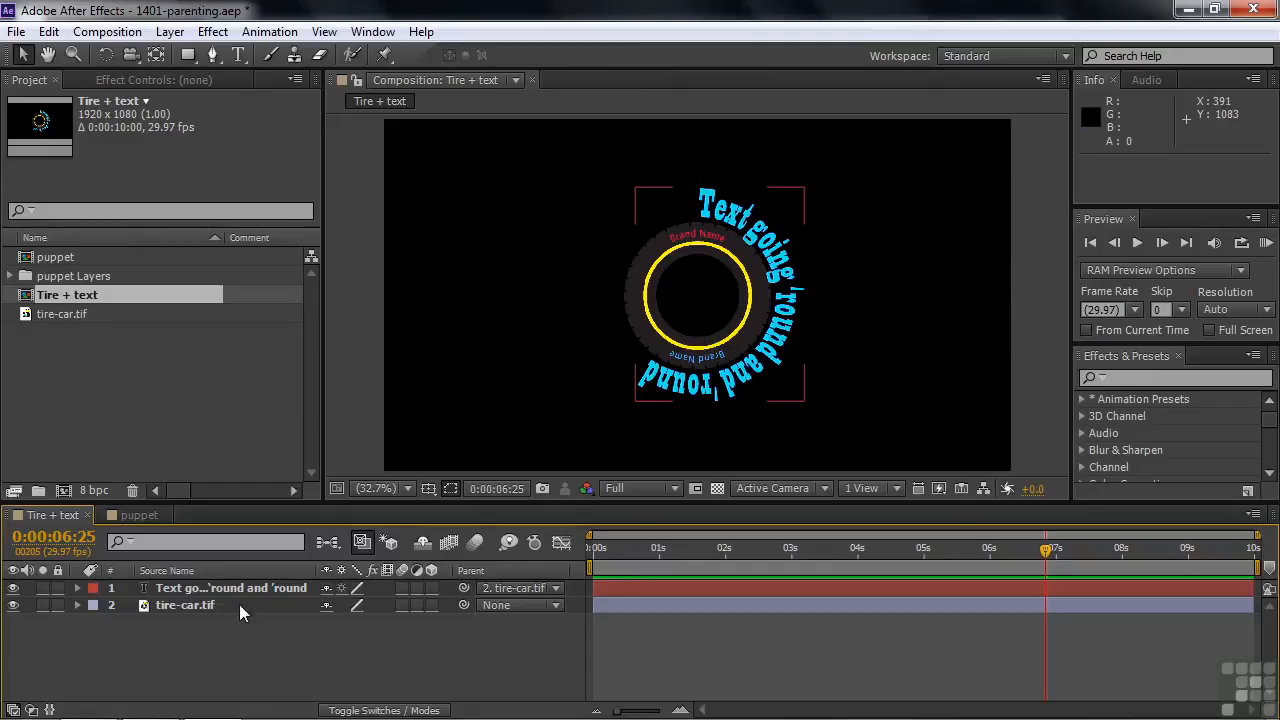
Step: Scale the tire-car.tif layer to 4% and move it to the frame's lower-left corner, at about 85, 996
{"action": "left_click", "coordinate": [166, 606]}
{"action": "key", "text": "s"}
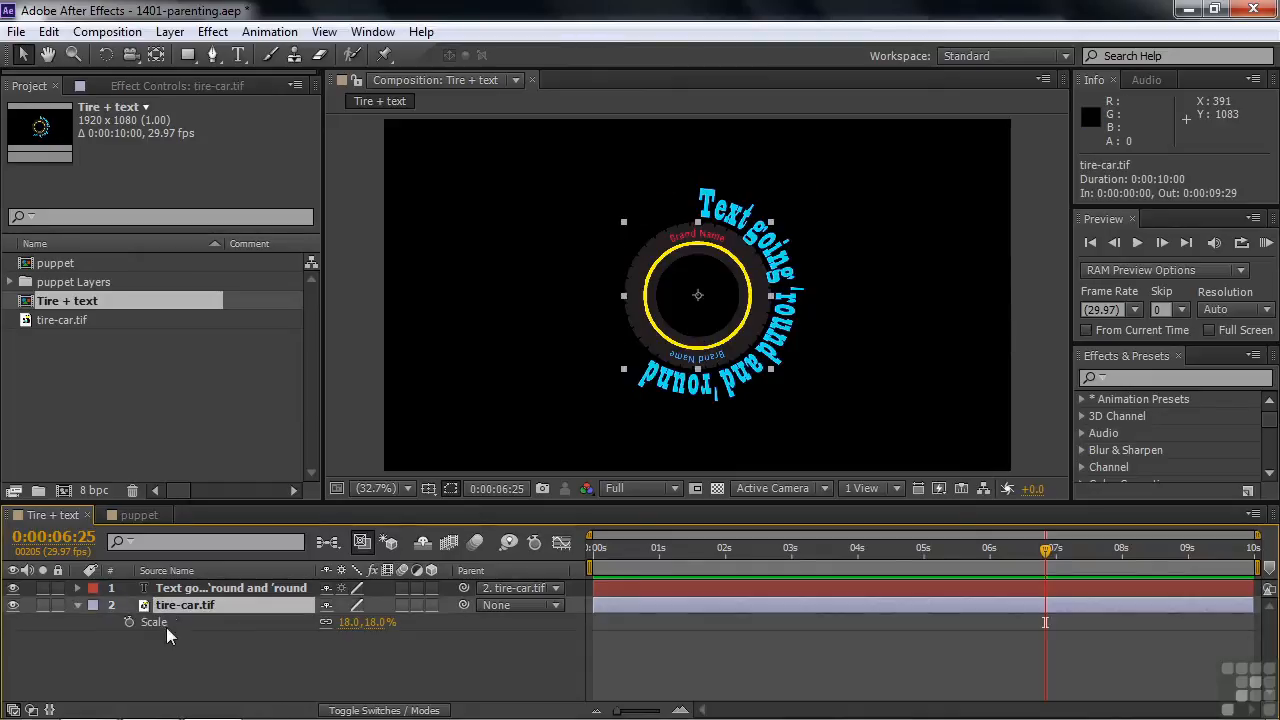
{"action": "left_click_drag", "start_coordinate": [356, 622], "coordinate": [342, 624]}
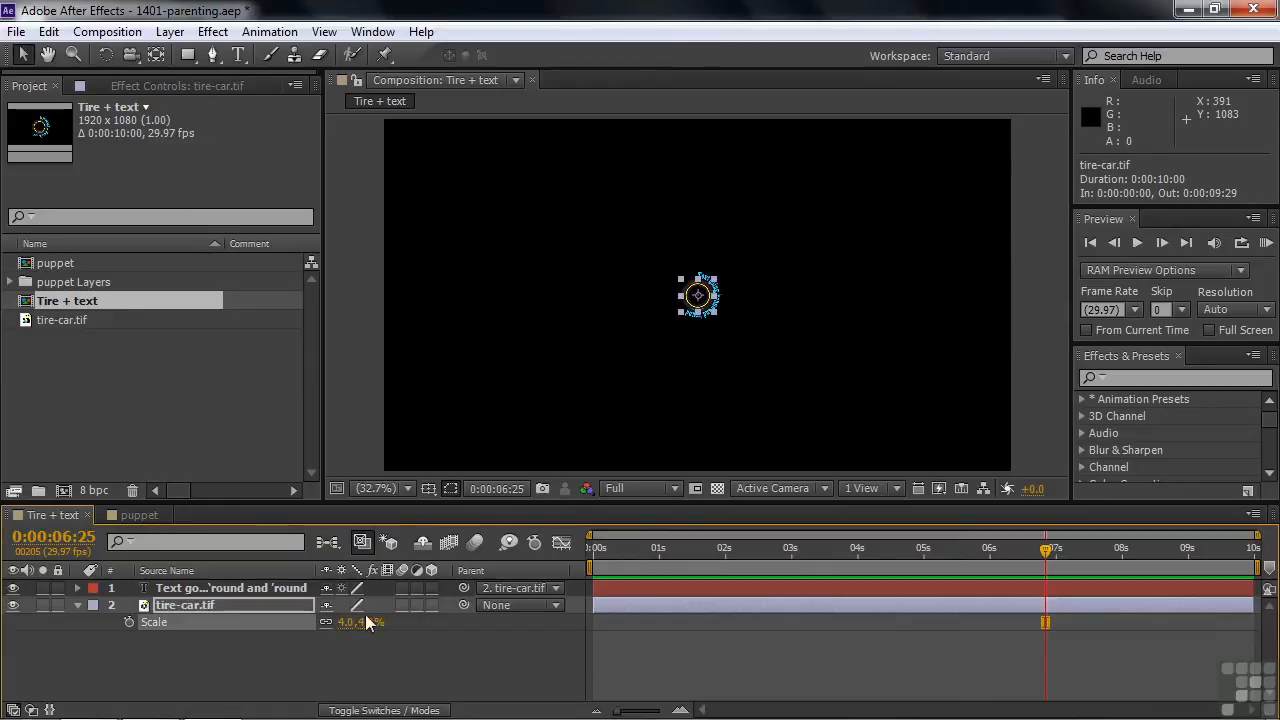
{"action": "left_click_drag", "start_coordinate": [698, 295], "coordinate": [414, 446]}
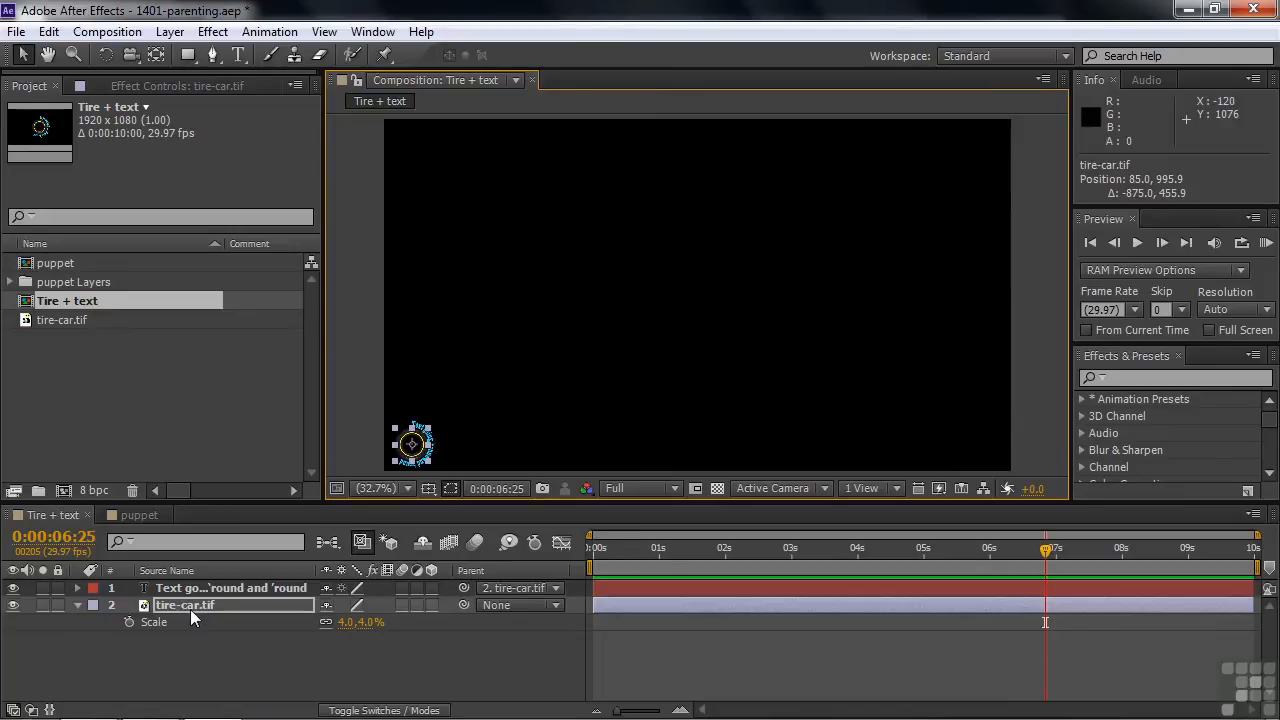
Step: Reveal the tire layer's Rotation and Position with its Scale, and start keyframing all three at 0:00:00:00
{"action": "key", "text": "shift+r"}
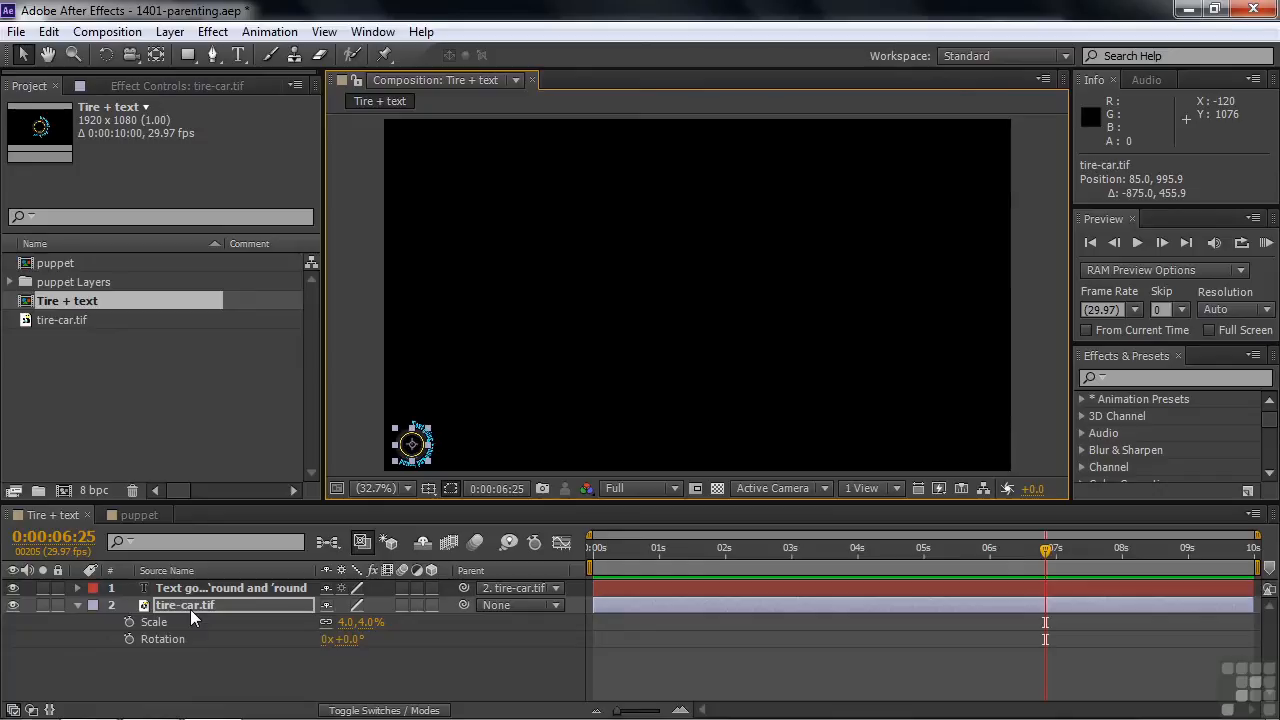
{"action": "key", "text": "shift+p"}
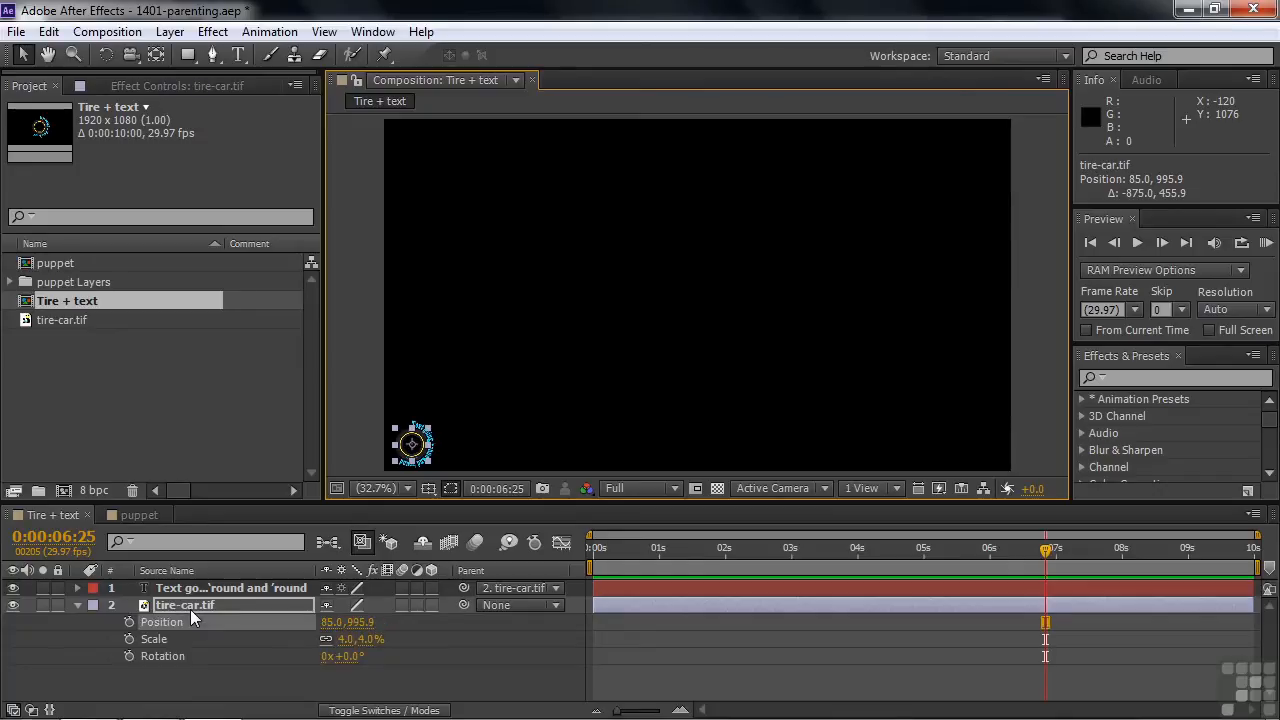
{"action": "left_click_drag", "start_coordinate": [1046, 549], "coordinate": [584, 584]}
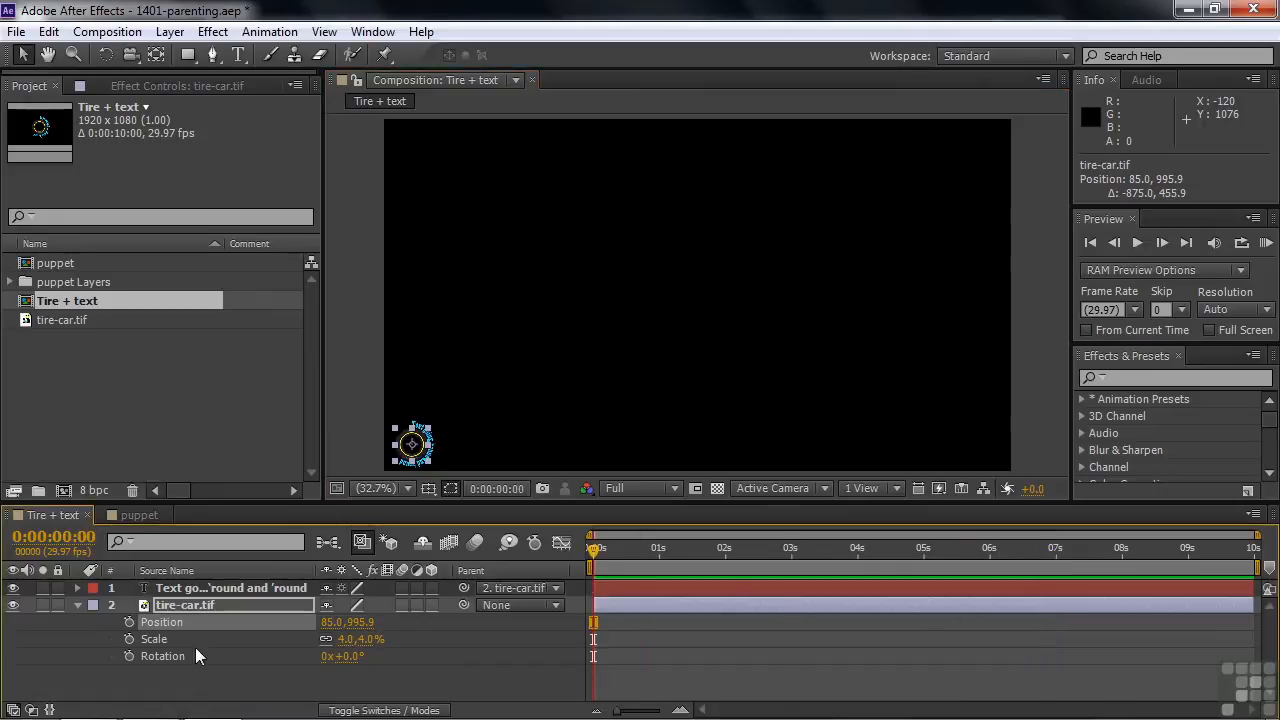
{"action": "left_click", "coordinate": [128, 622]}
{"action": "left_click", "coordinate": [128, 639]}
{"action": "left_click", "coordinate": [128, 656]}
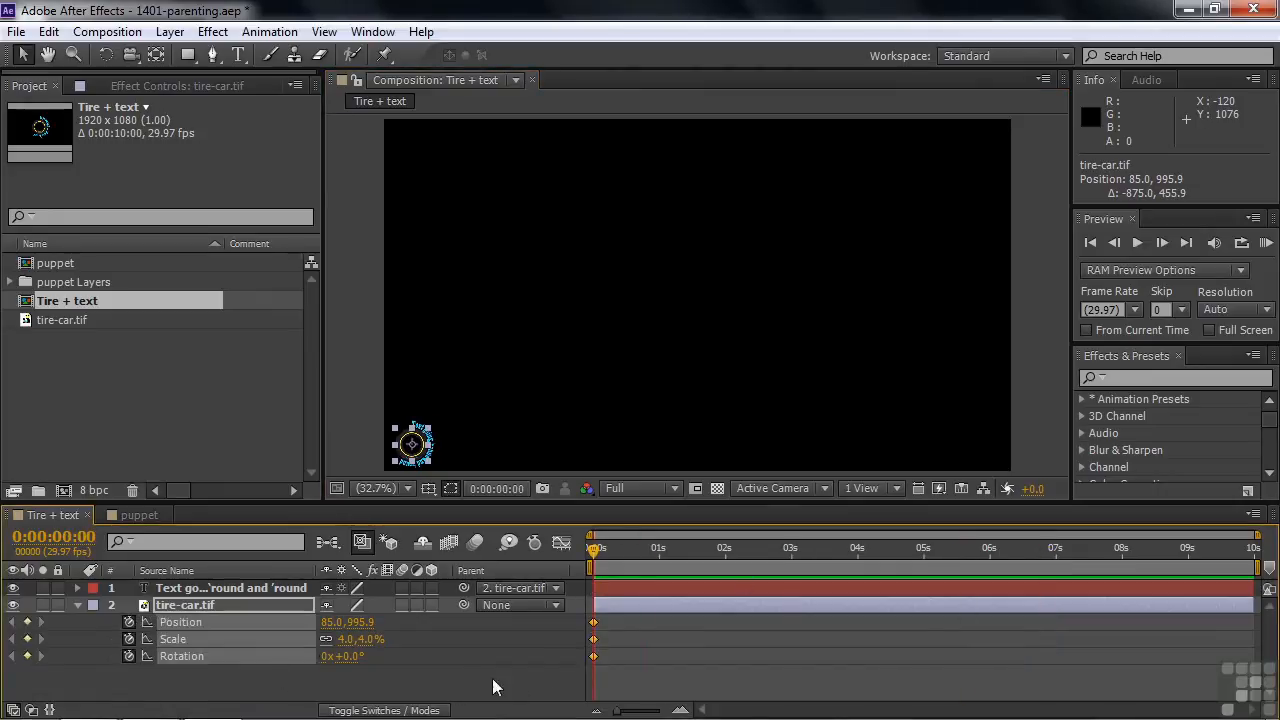
Step: Apply Easy Ease to the tire layer's Position, Scale and Rotation keyframes at the start of the timeline
{"action": "right_click", "coordinate": [594, 624]}
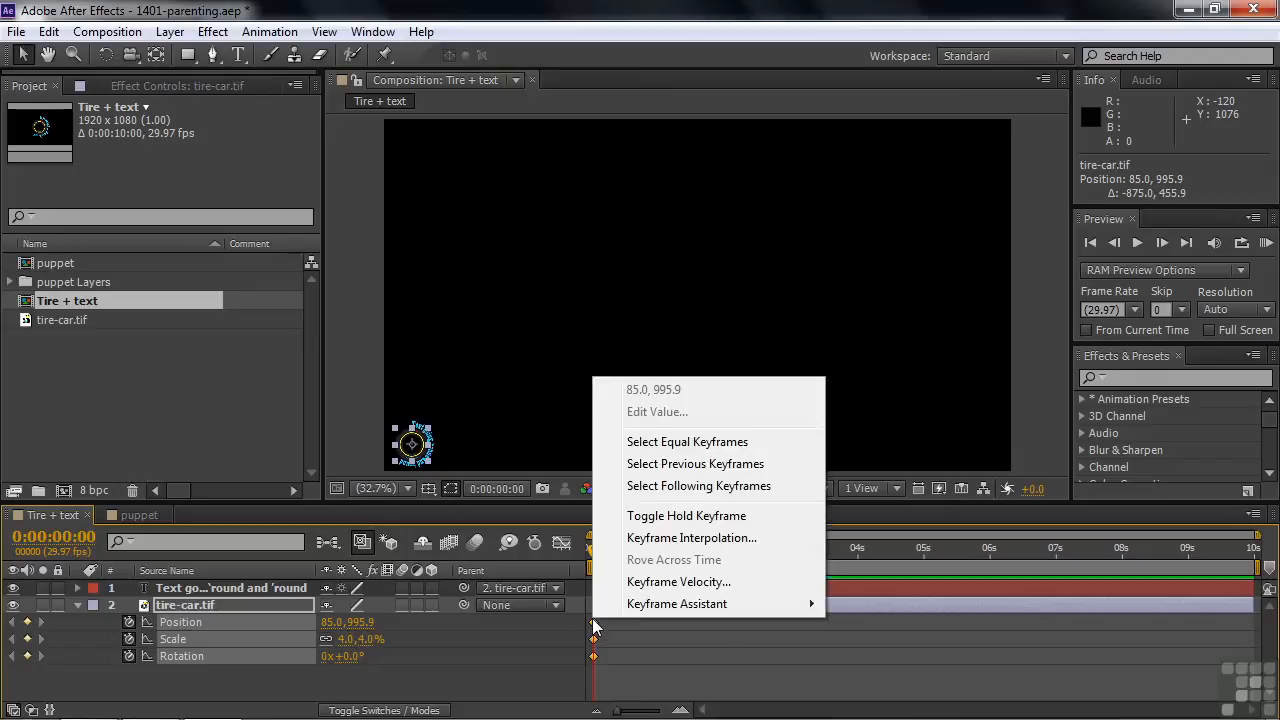
{"action": "mouse_move", "coordinate": [640, 608]}
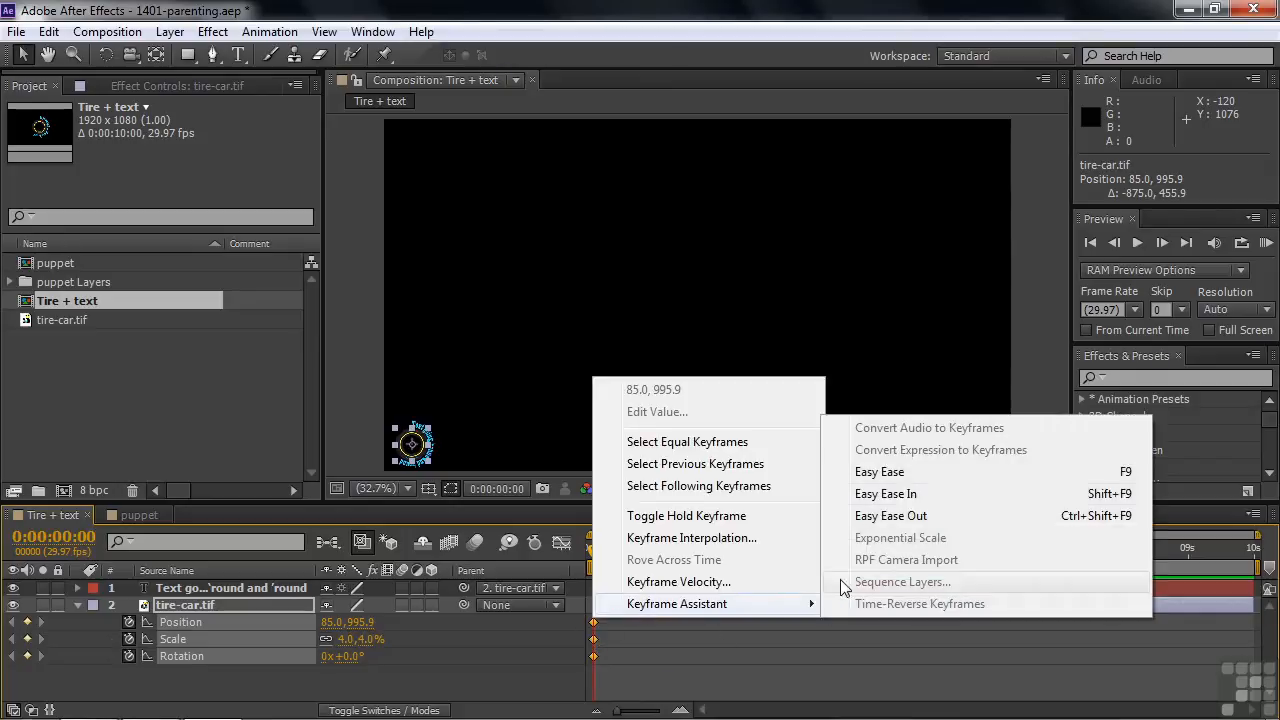
{"action": "left_click", "coordinate": [915, 474]}
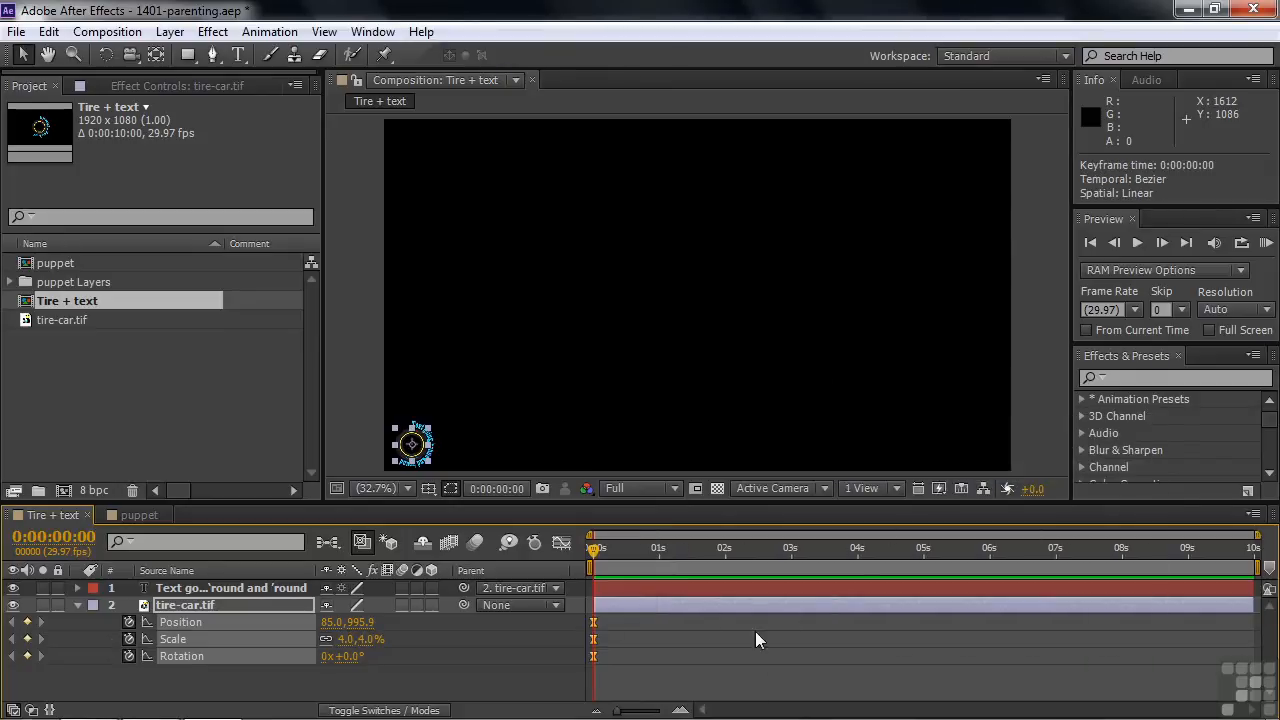
Step: At 0:00:05:00, keyframe the tire layer at 33% scale and a position of about 1324, 528
{"action": "left_click_drag", "start_coordinate": [594, 556], "coordinate": [925, 557]}
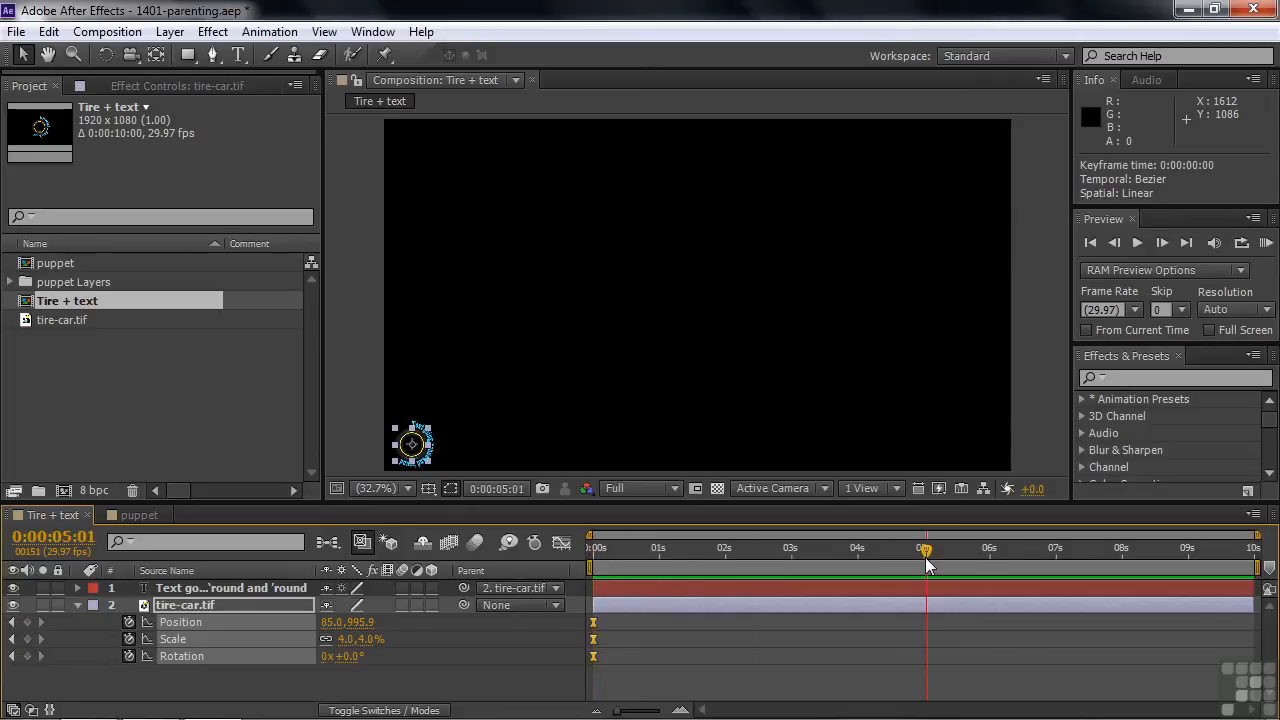
{"action": "left_click_drag", "start_coordinate": [420, 440], "coordinate": [909, 277]}
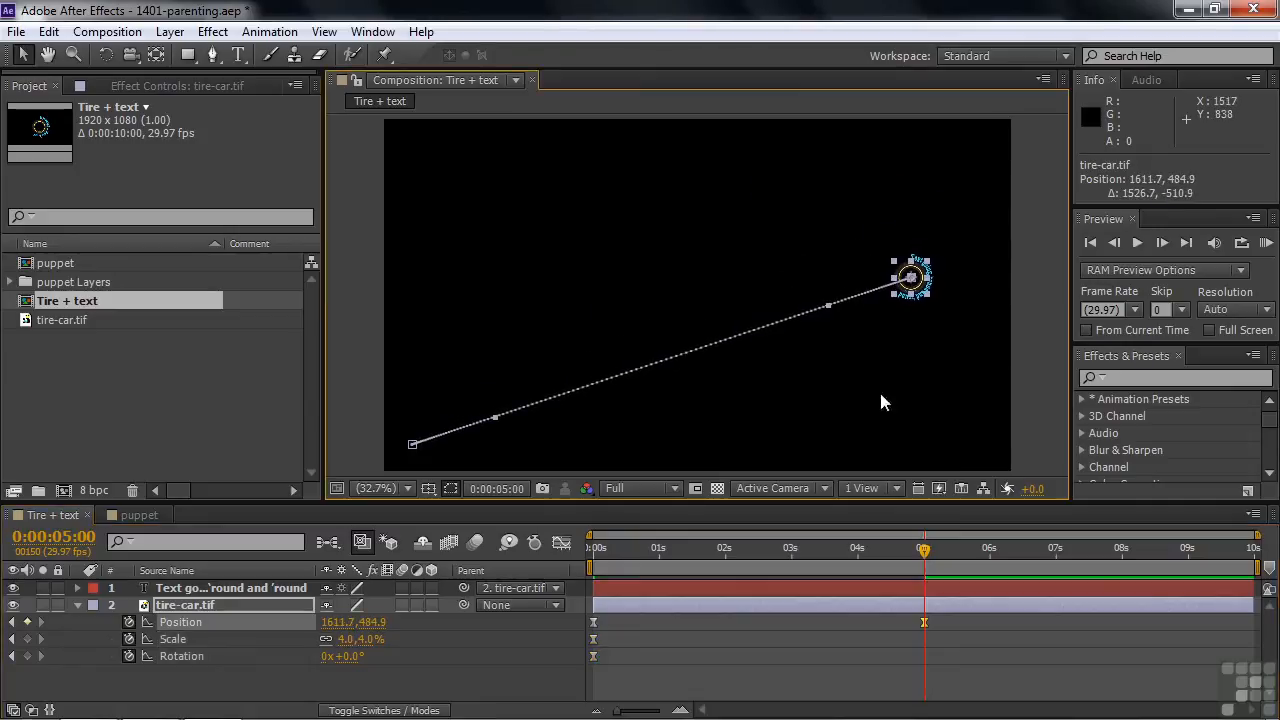
{"action": "left_click_drag", "start_coordinate": [344, 645], "coordinate": [376, 639]}
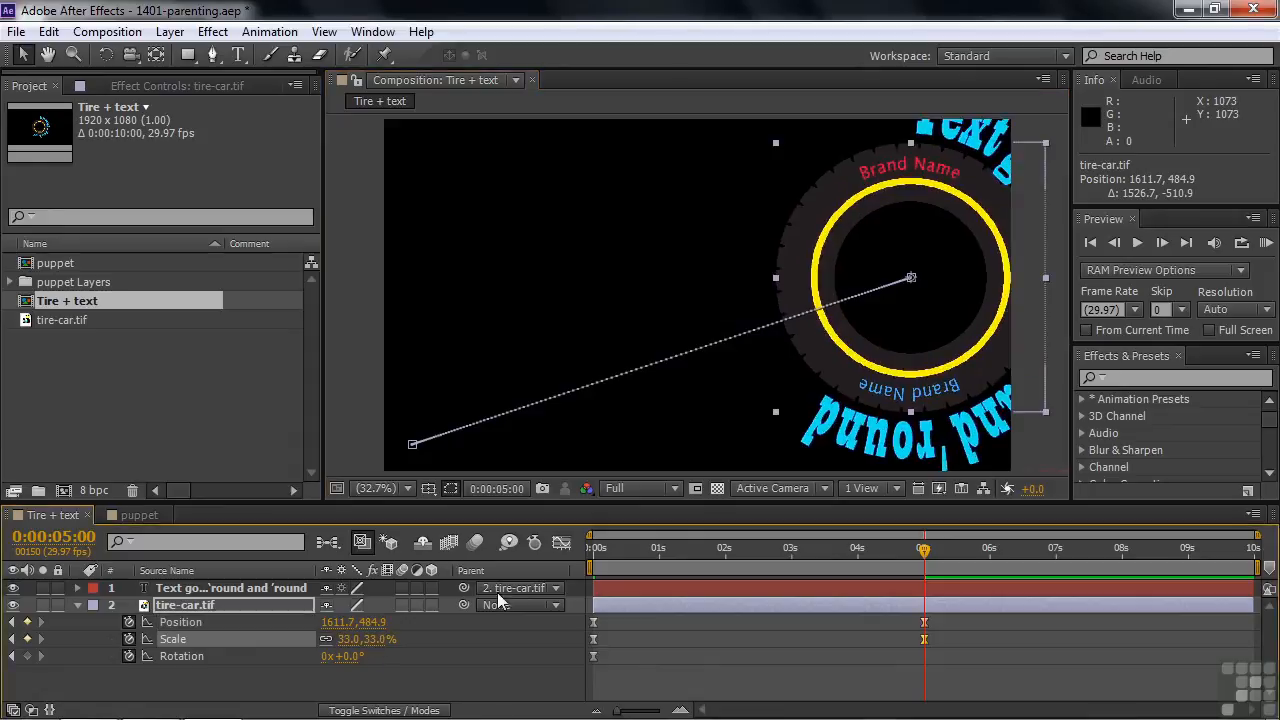
{"action": "left_click_drag", "start_coordinate": [909, 278], "coordinate": [818, 293]}
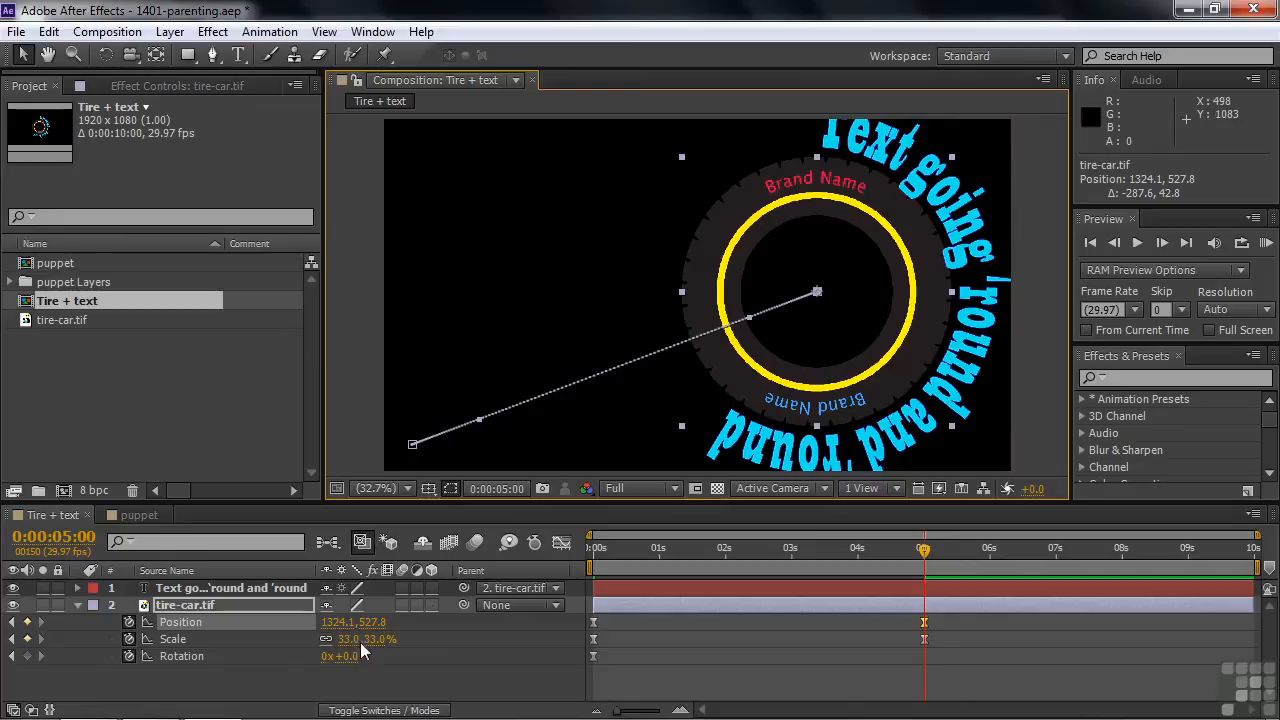
Step: Set the tire layer's Rotation to -6 full revolutions at 0:00:05:00
{"action": "left_click", "coordinate": [324, 657]}
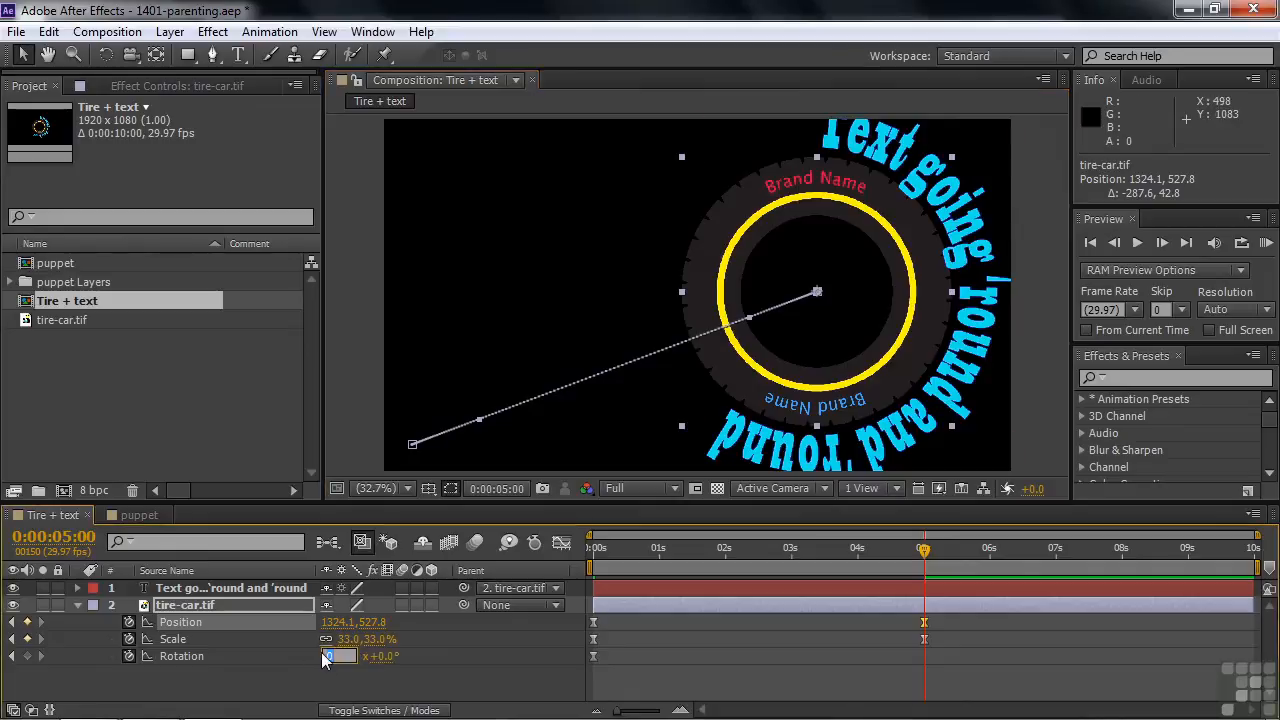
{"action": "type", "text": "-6"}
{"action": "key", "text": "Tab"}
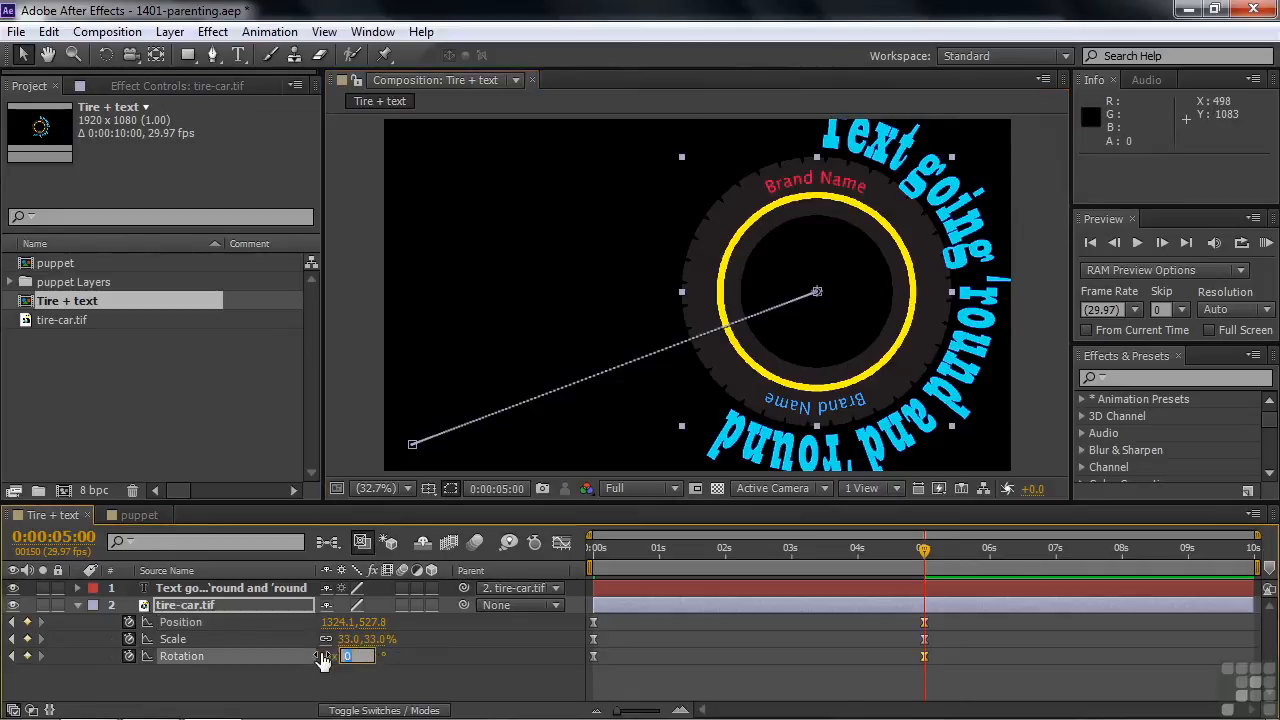
Step: Play back the tire and text animation from the start of the timeline to check the first move
{"action": "left_click_drag", "start_coordinate": [923, 552], "coordinate": [594, 560]}
{"action": "key", "text": "space"}
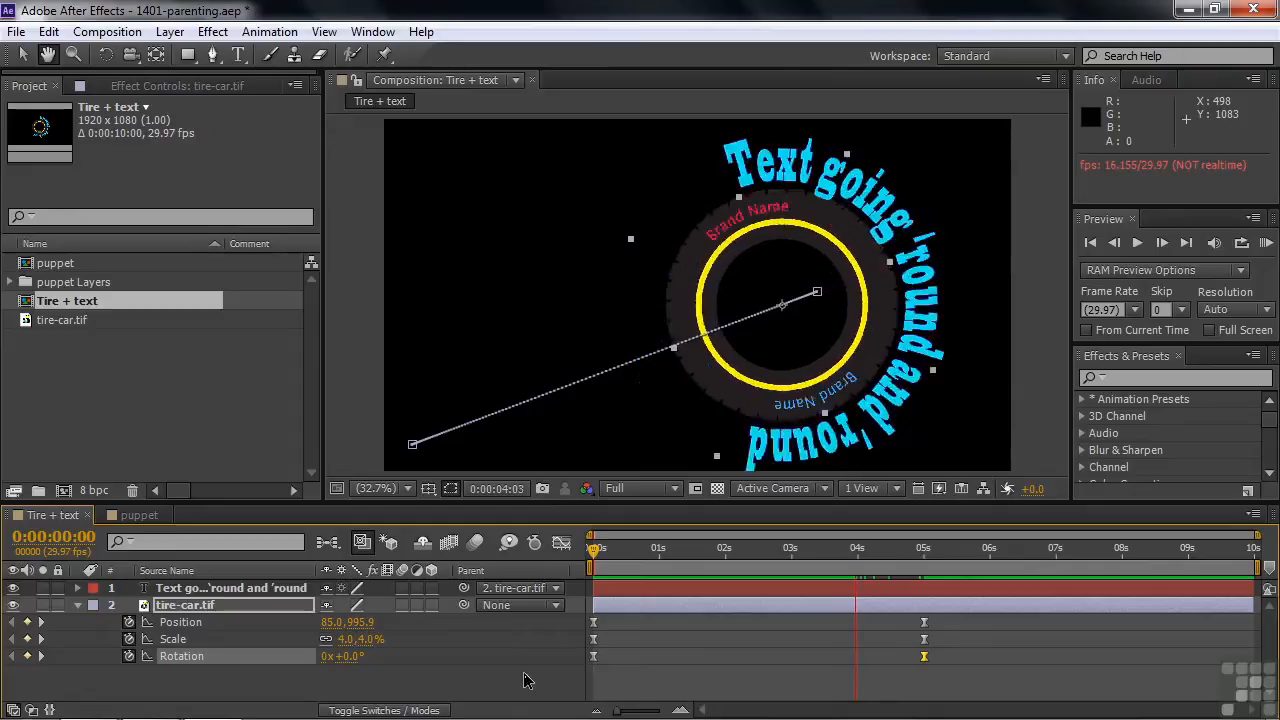
{"action": "key", "text": "space"}
Step: At 0:00:09:29, move the tire to the frame's upper-left corner, at about 91, 78, and scale it to 5%
{"action": "left_click_drag", "start_coordinate": [871, 550], "coordinate": [1258, 562]}
{"action": "left_click_drag", "start_coordinate": [823, 297], "coordinate": [349, 126]}
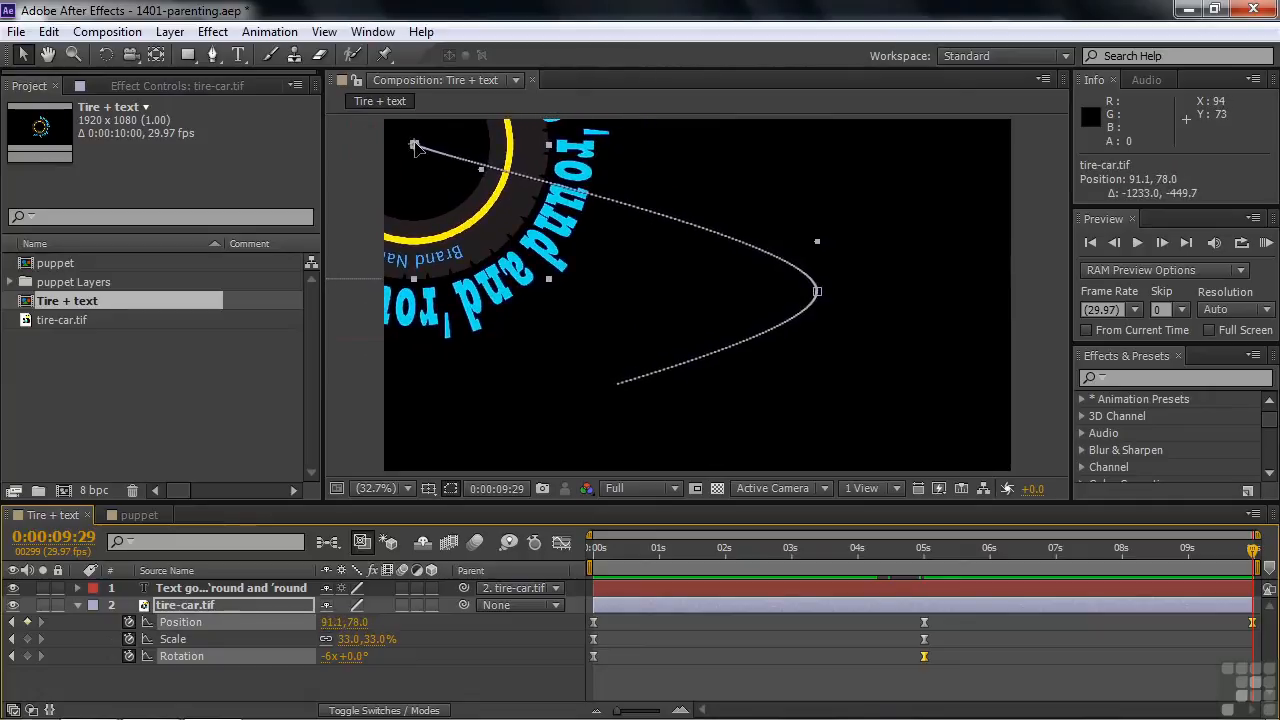
{"action": "left_click_drag", "start_coordinate": [352, 639], "coordinate": [325, 639]}
{"action": "left_click_drag", "start_coordinate": [314, 636], "coordinate": [310, 640]}
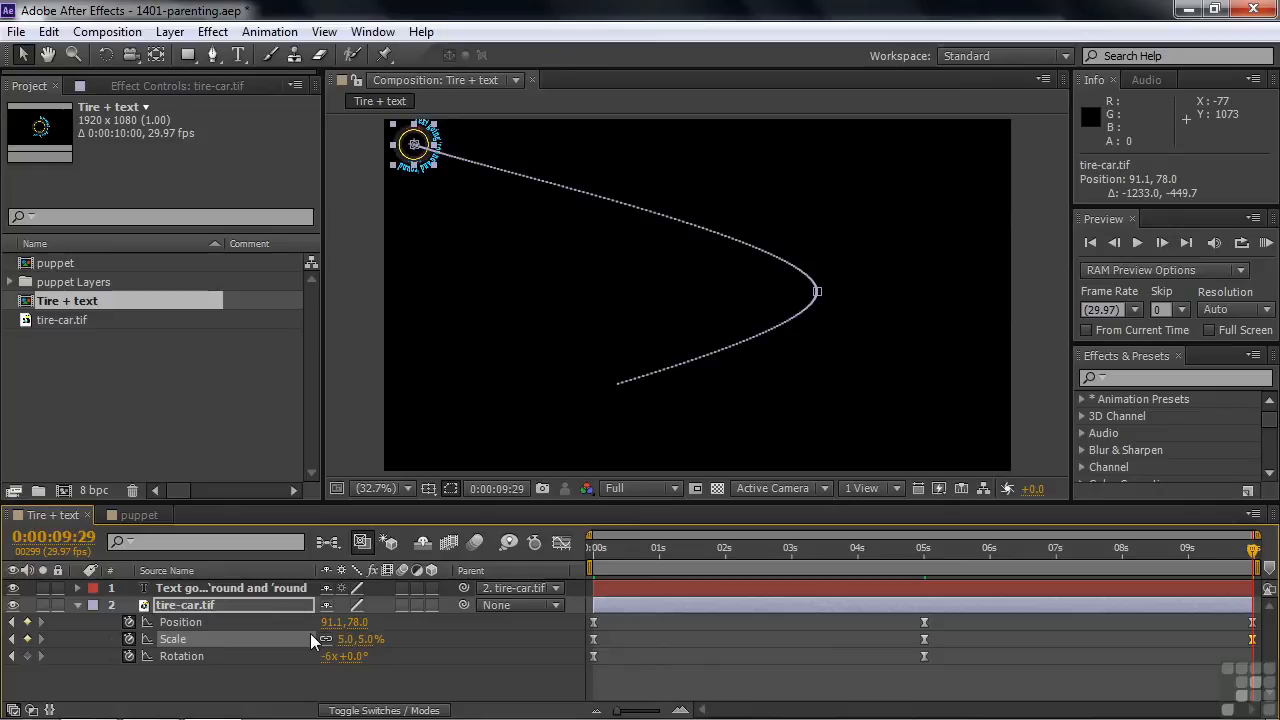
Step: Set the tire layer's Rotation to 0 revolutions at 0:00:09:29
{"action": "left_click", "coordinate": [323, 656]}
{"action": "type", "text": "0"}
{"action": "key", "text": "Return"}
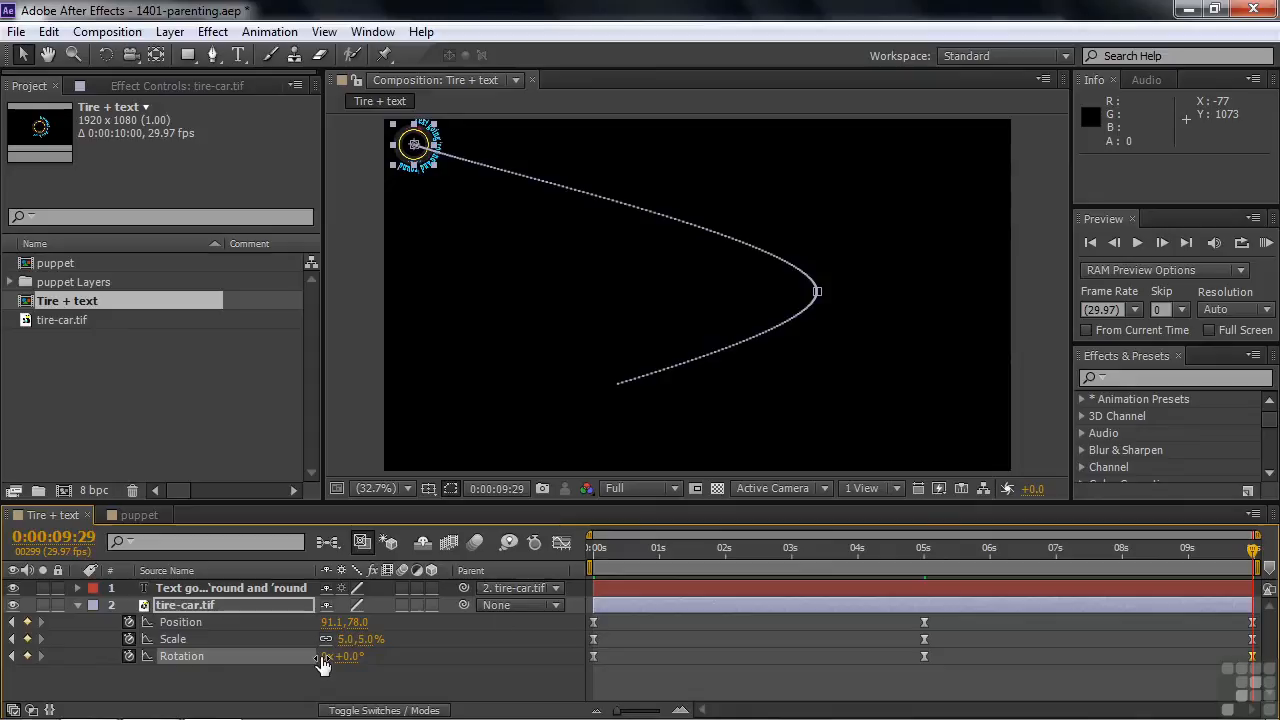
Step: Preview the extended animation from 0:00:00:00, stopping after about one second of the timeline
{"action": "left_click", "coordinate": [596, 547]}
{"action": "key", "text": "space"}
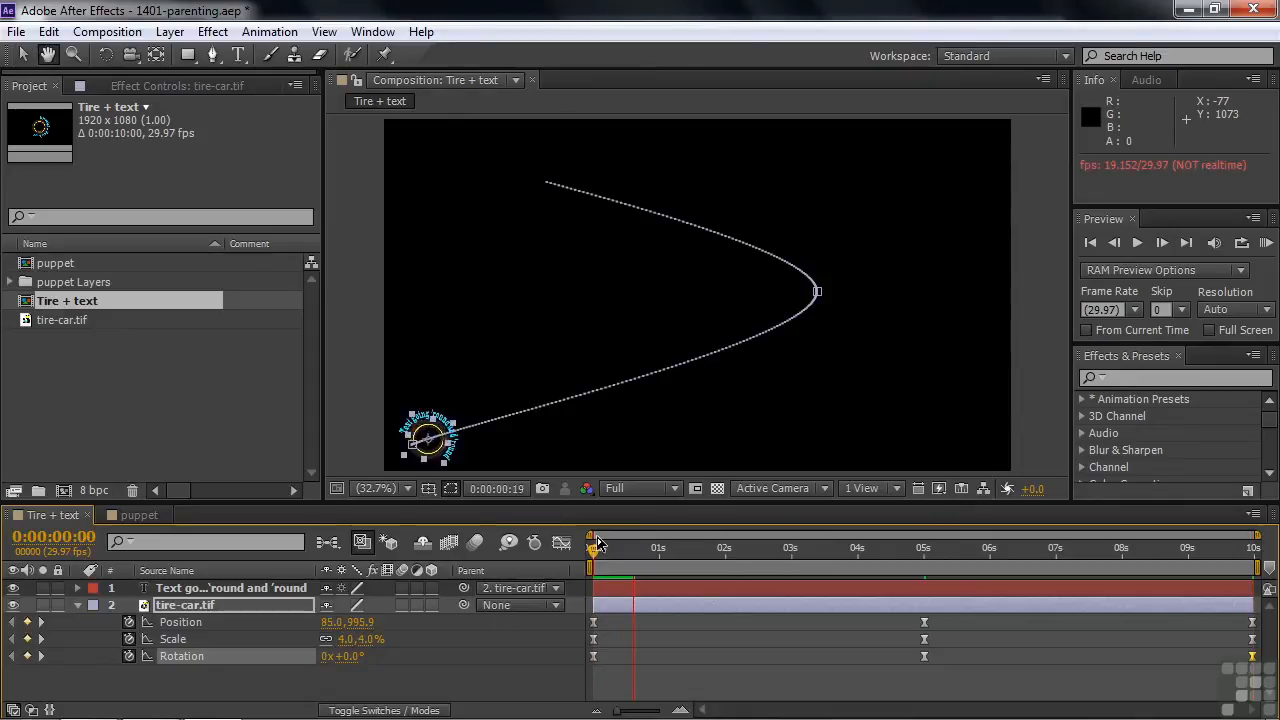
{"action": "key", "text": "space"}
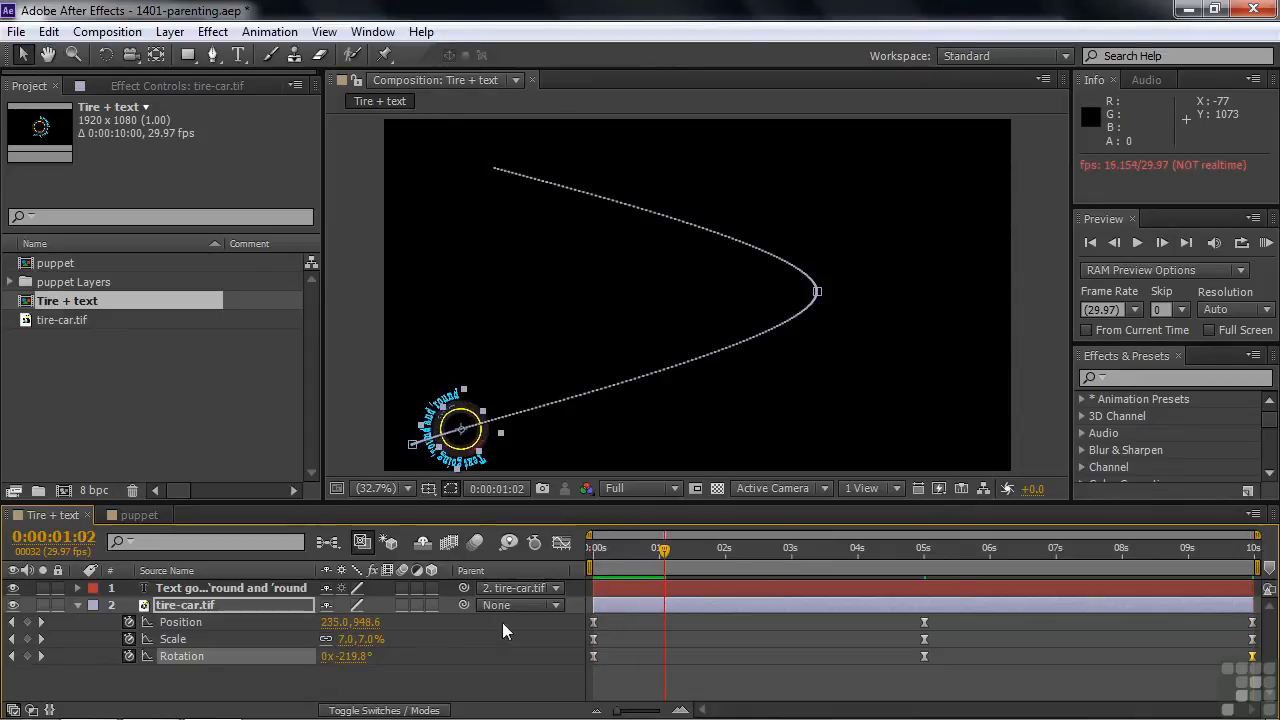
Step: Play back the tire and text animation, stopping at 0:00:07:06
{"action": "left_click", "coordinate": [410, 668]}
{"action": "key", "text": "space"}
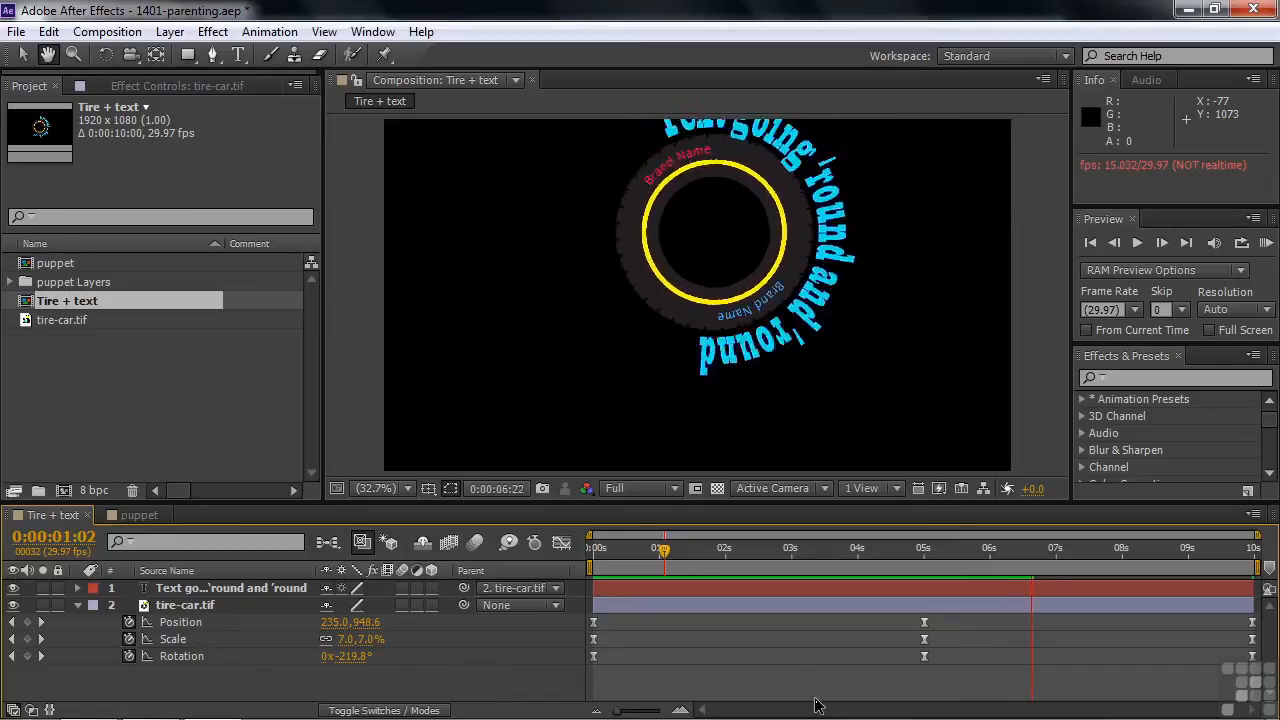
{"action": "key", "text": "space"}
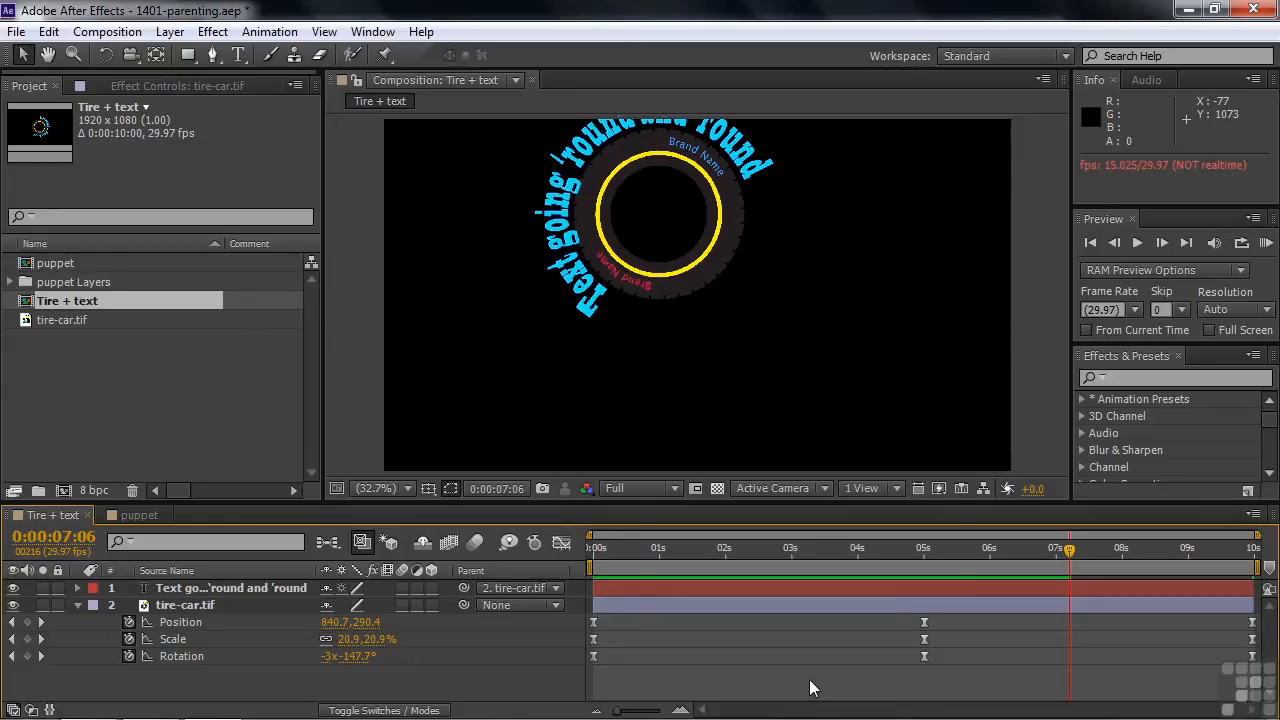
Step: Add a starting Rotation keyframe to the text layer at 0:00:00:00, at 0 revolutions
{"action": "left_click", "coordinate": [175, 588]}
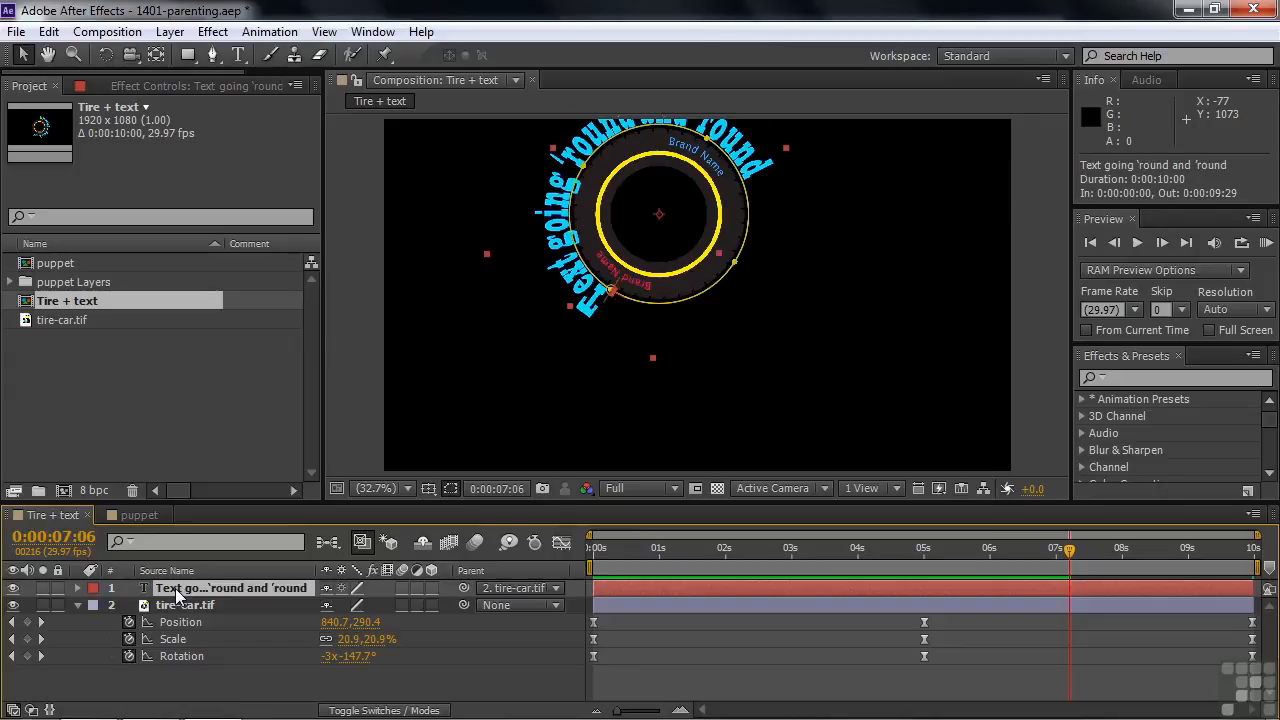
{"action": "key", "text": "r"}
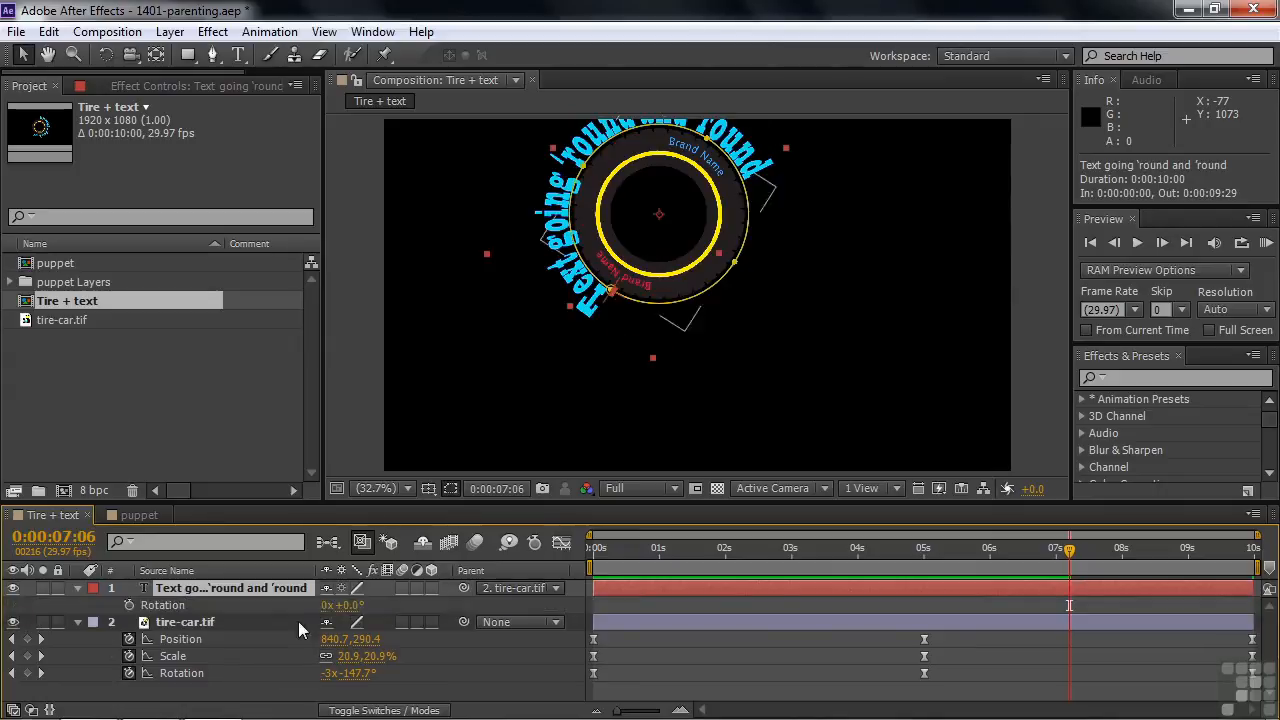
{"action": "left_click_drag", "start_coordinate": [1069, 549], "coordinate": [570, 555]}
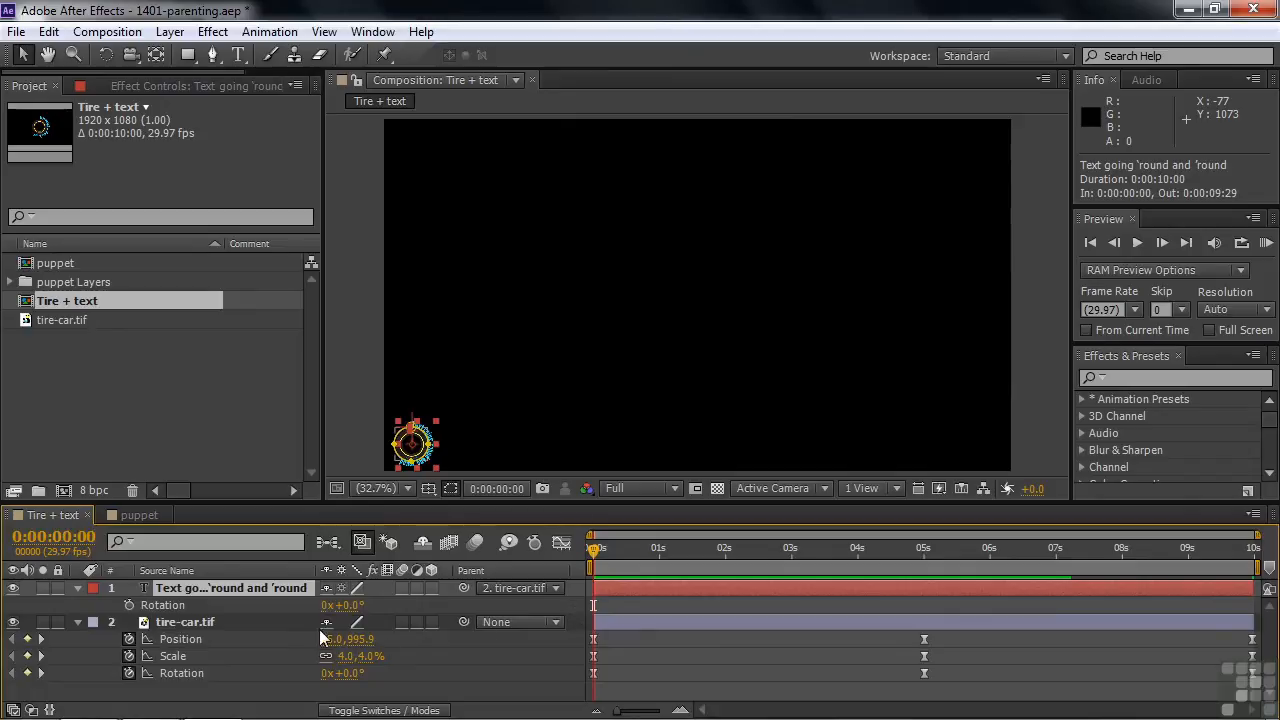
{"action": "left_click", "coordinate": [127, 604]}
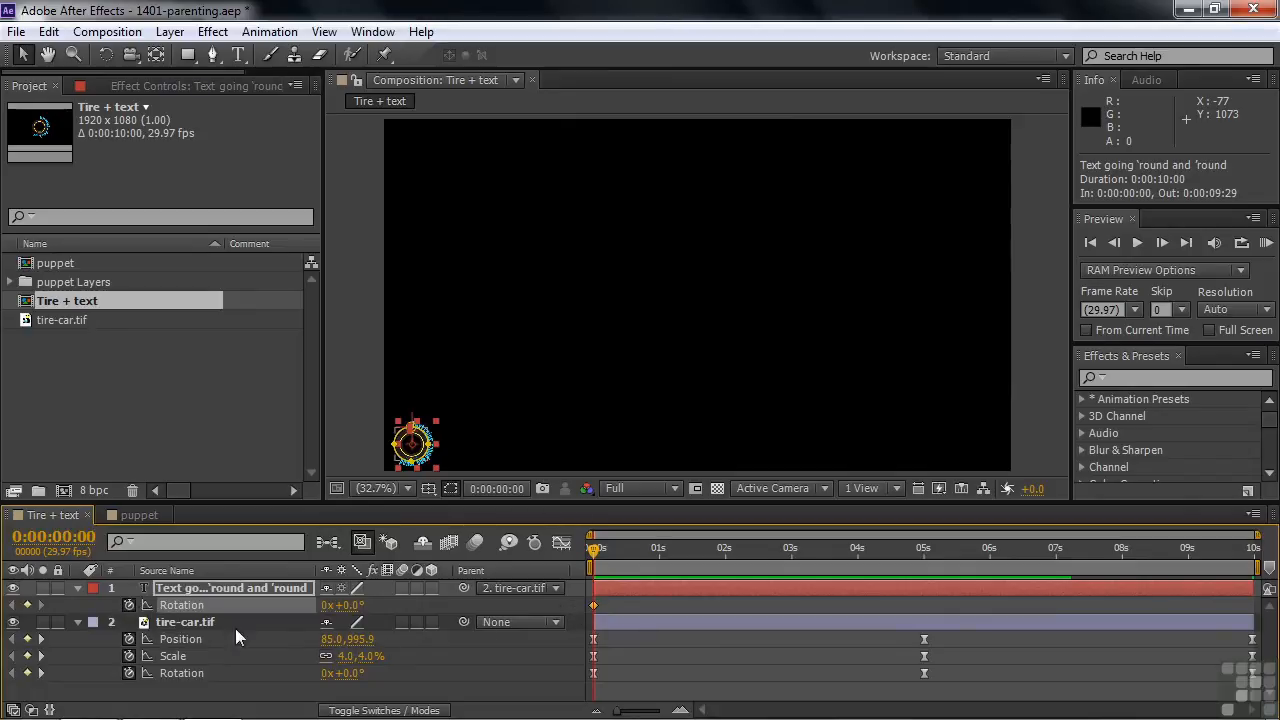
Step: At 0:00:09:29, set the text layer's Rotation to -6 revolutions
{"action": "left_click_drag", "start_coordinate": [595, 550], "coordinate": [916, 578]}
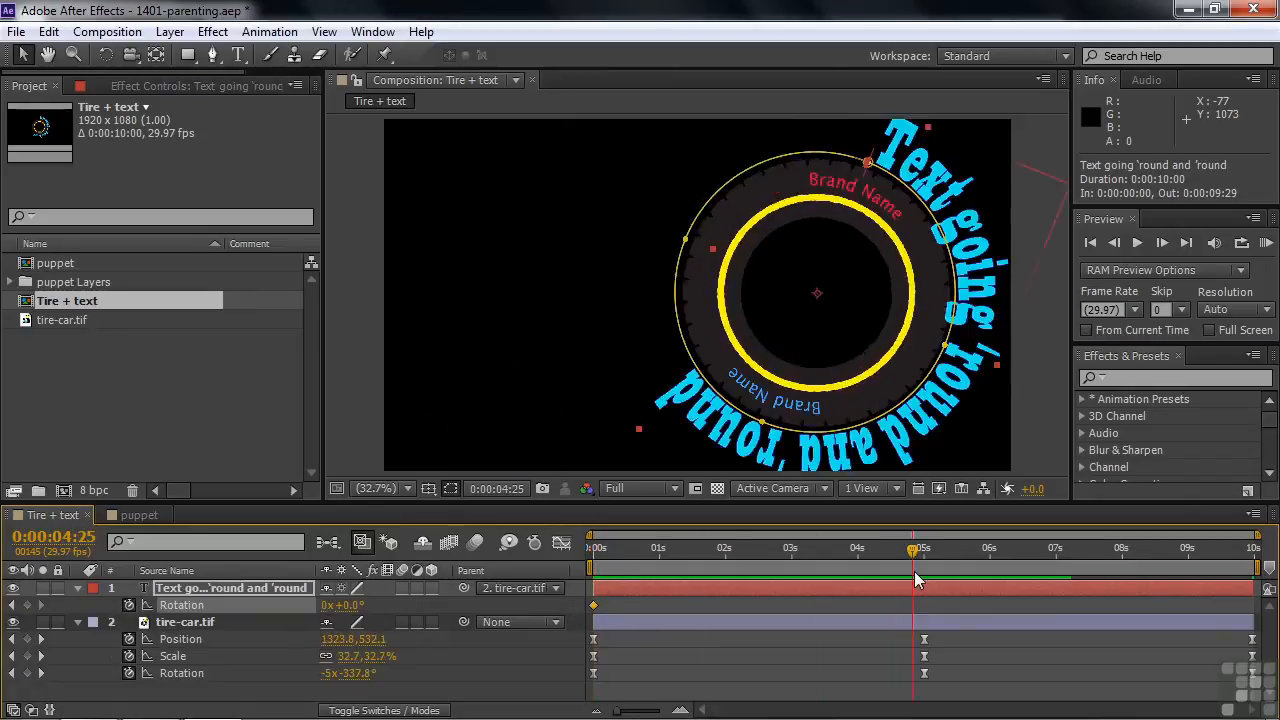
{"action": "key", "text": "End"}
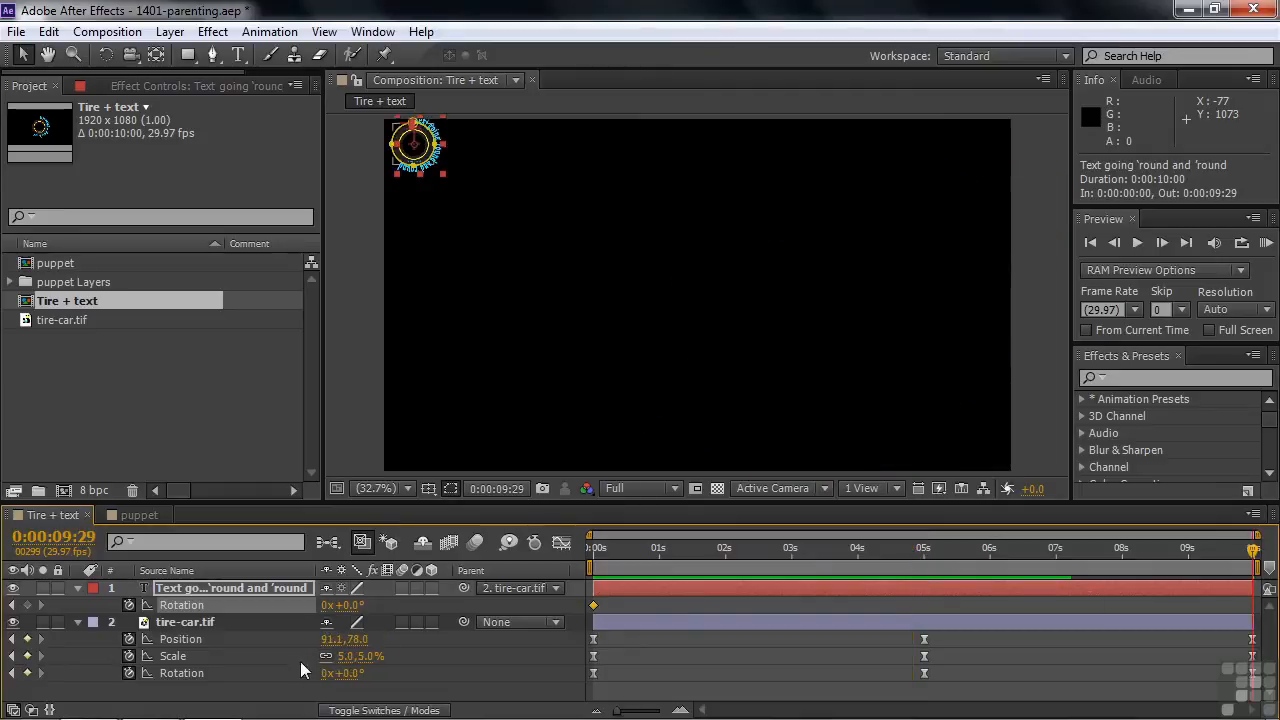
{"action": "left_click", "coordinate": [326, 606]}
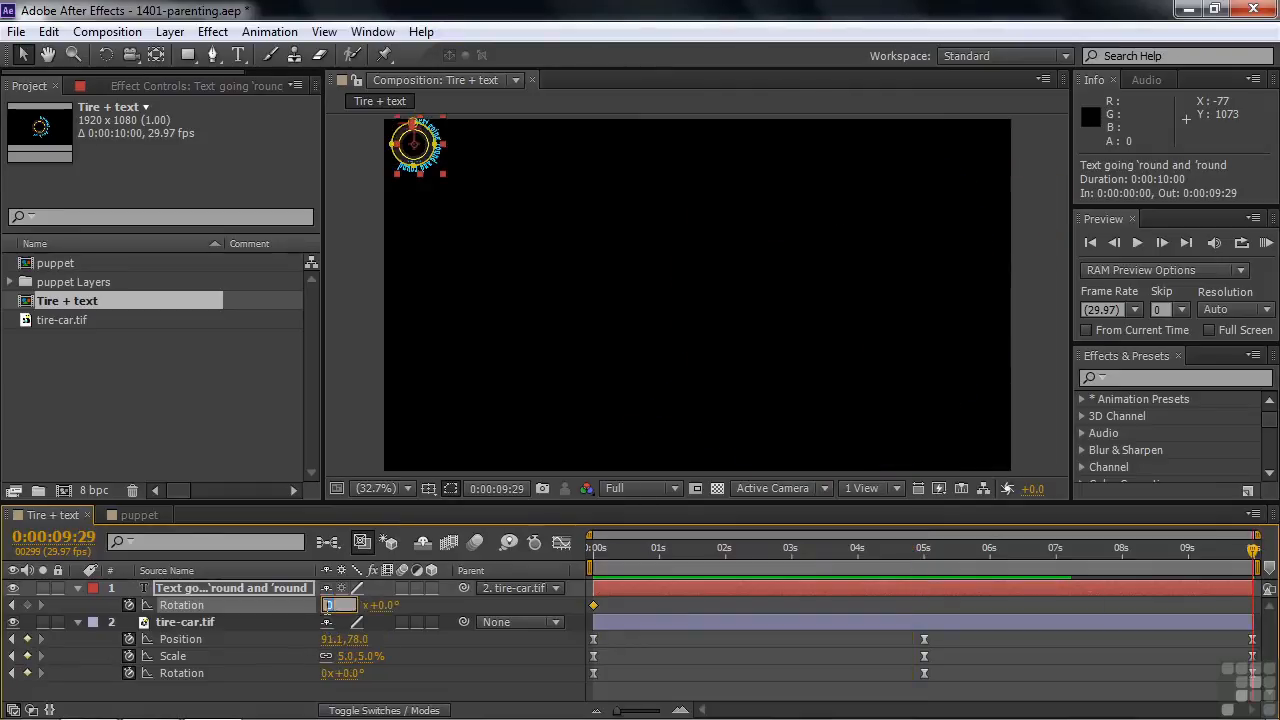
{"action": "type", "text": "-6"}
{"action": "left_click", "coordinate": [284, 698]}
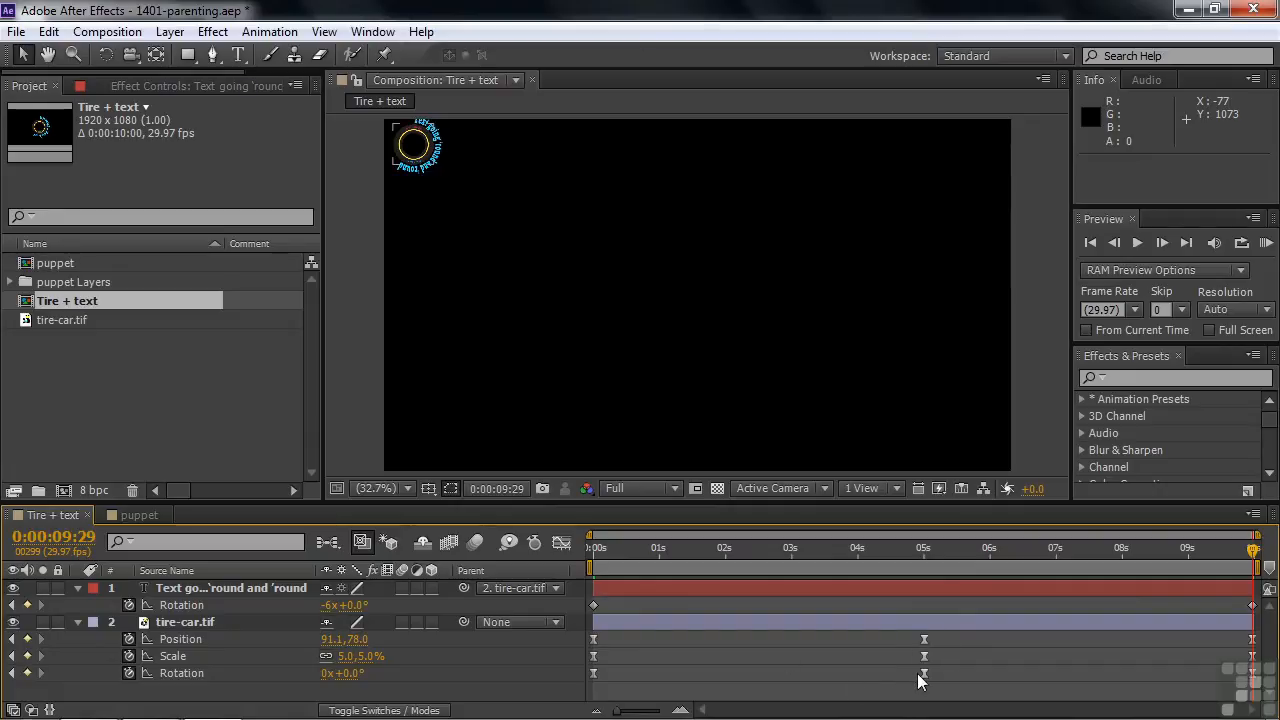
Step: Preview the text spinning around the moving tire from 0:00:00:00, stopping at 0:00:09:05
{"action": "left_click", "coordinate": [596, 548]}
{"action": "key", "text": "space"}
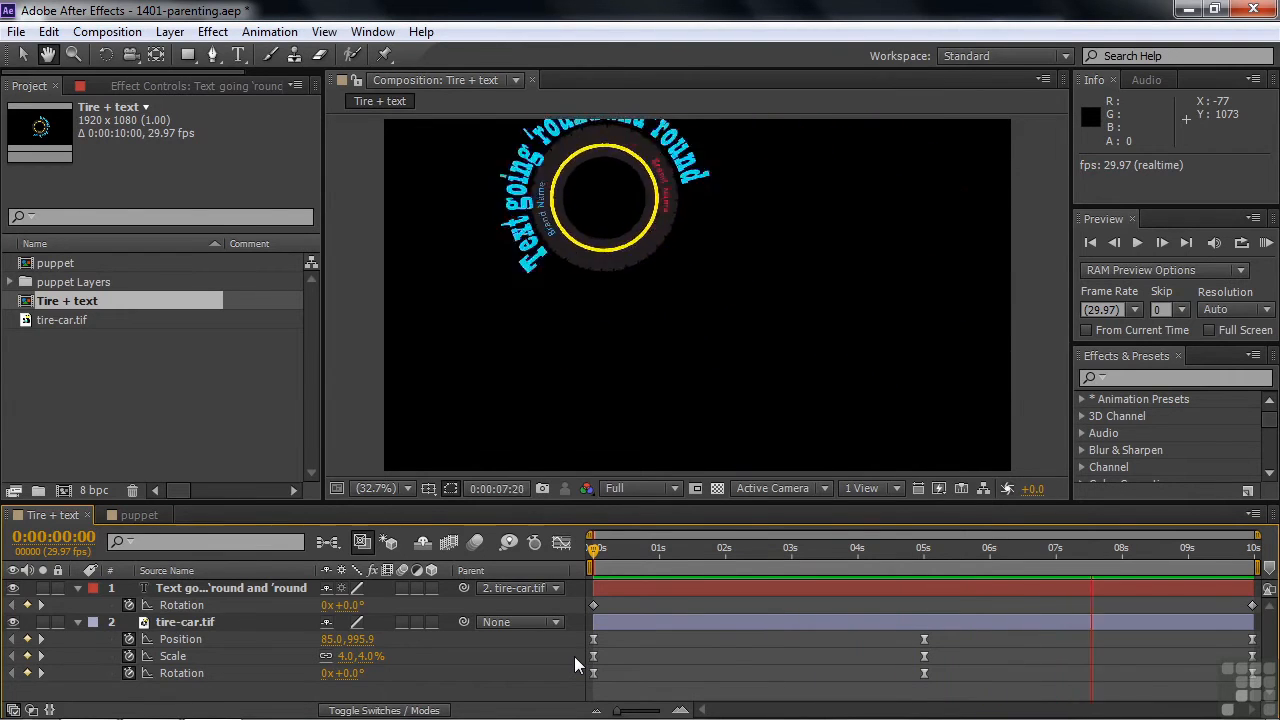
{"action": "key", "text": "space"}
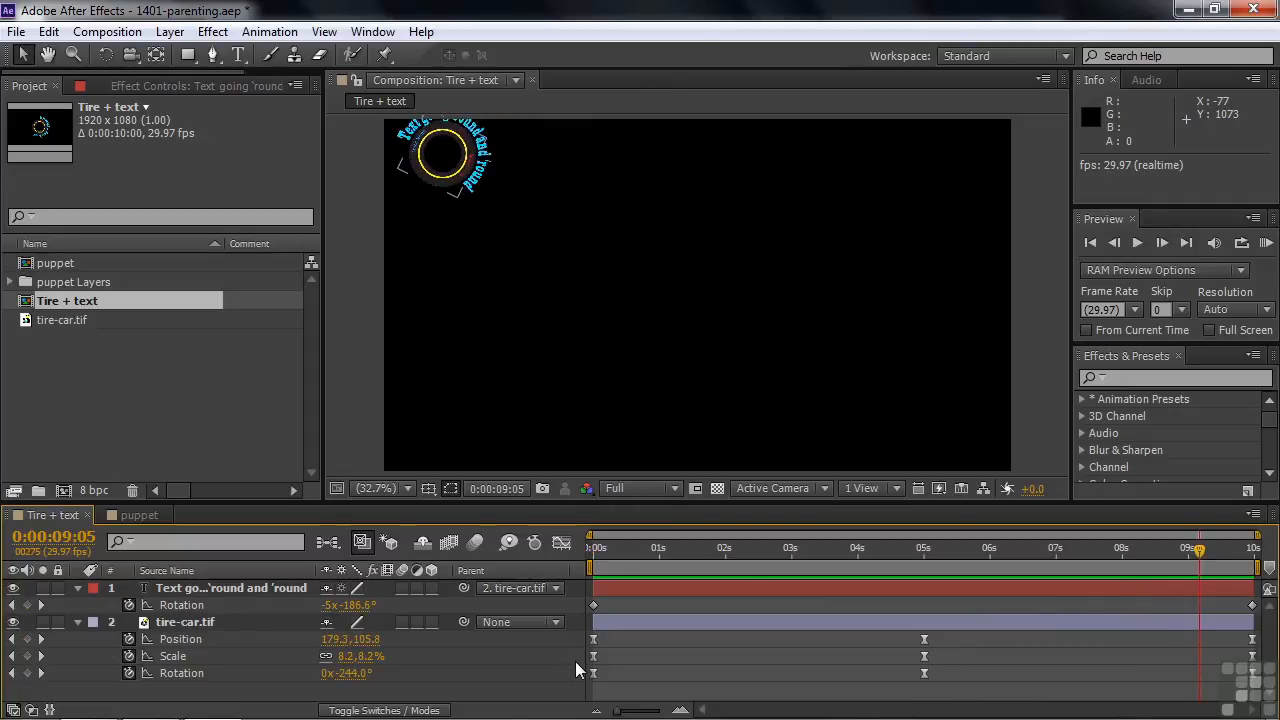
Step: Switch to the puppet composition
{"action": "left_click", "coordinate": [135, 522]}
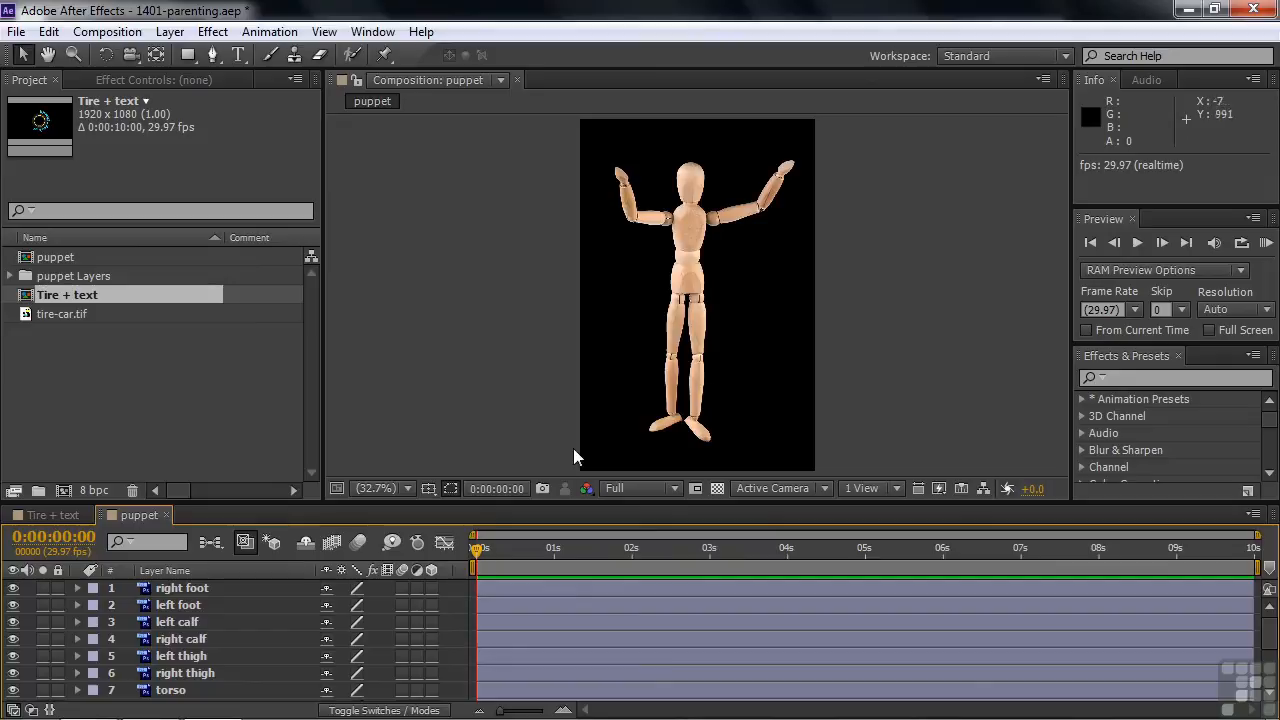
Step: Try rotating the puppet's right foot layer to 5°, and undo the rotation
{"action": "left_click", "coordinate": [169, 590]}
{"action": "key", "text": "r"}
{"action": "mouse_move", "coordinate": [344, 605]}
{"action": "left_mouse_down"}
{"action": "mouse_move", "coordinate": [391, 602]}
{"action": "mouse_move", "coordinate": [330, 603]}
{"action": "mouse_move", "coordinate": [357, 601]}
{"action": "mouse_move", "coordinate": [342, 603]}
{"action": "left_mouse_up"}
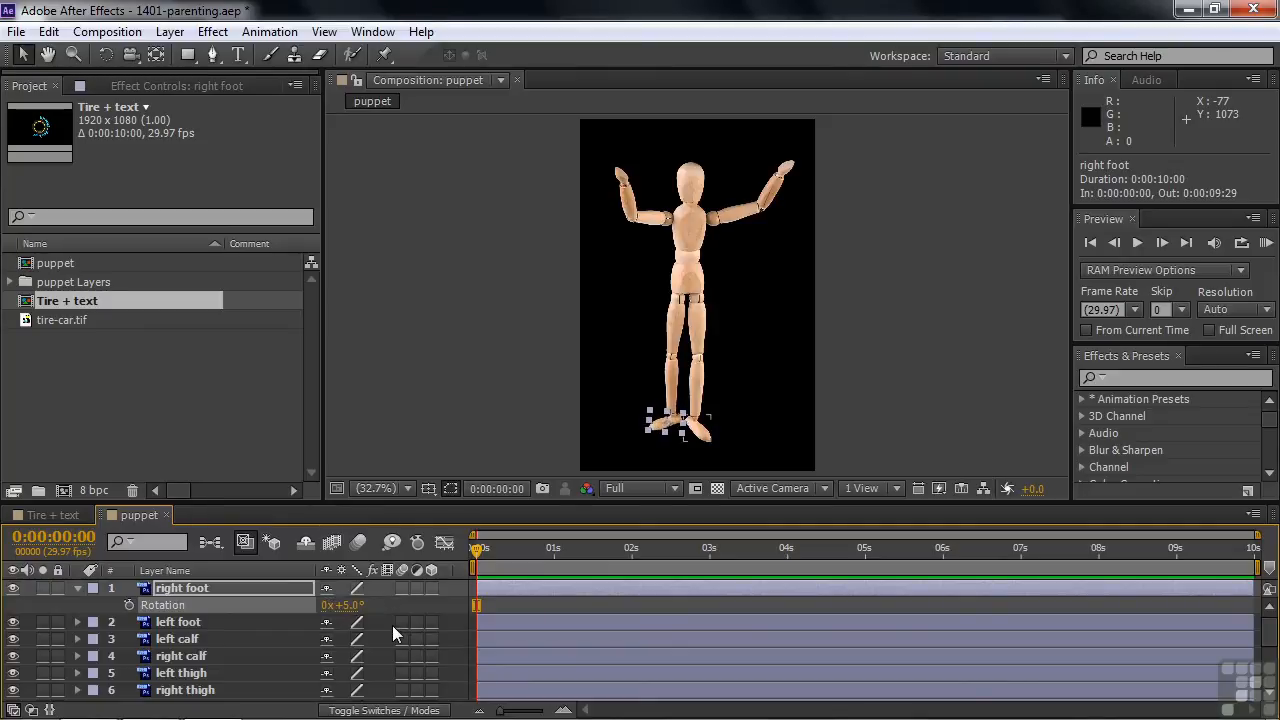
{"action": "key", "text": "ctrl+z"}
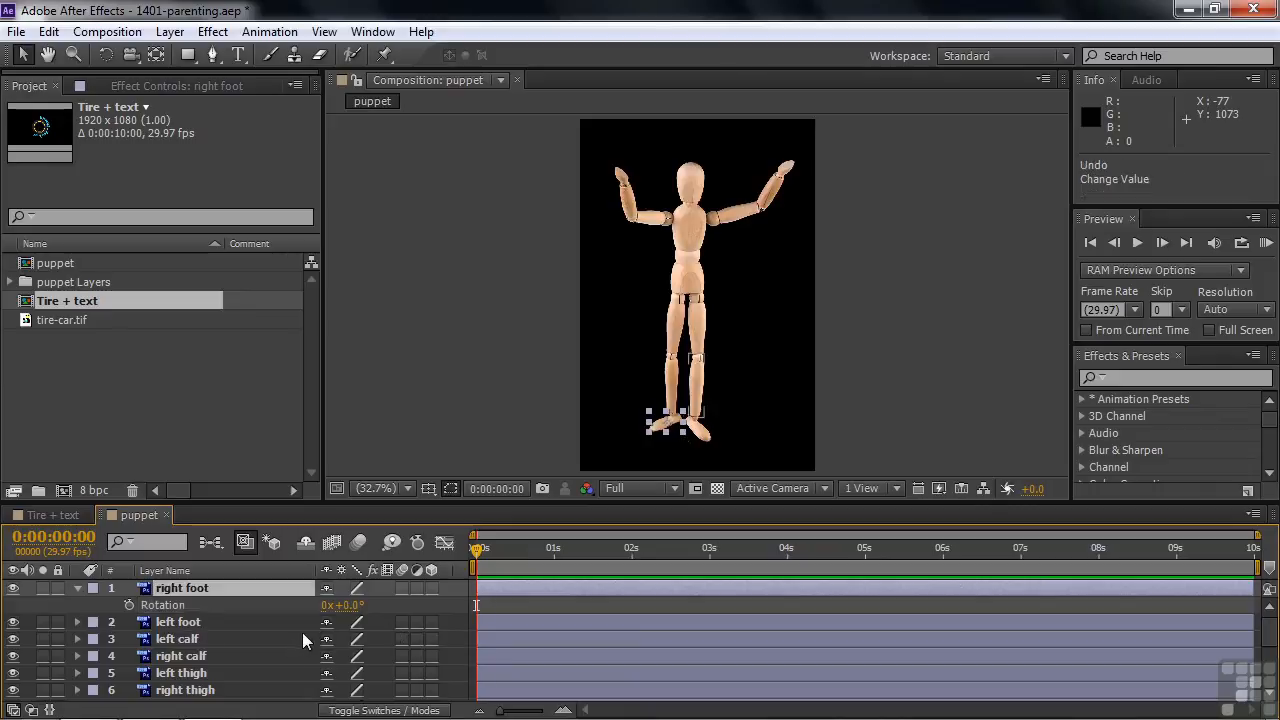
Step: Try rotating the puppet's left calf layer to -22°, and undo the rotation
{"action": "left_click", "coordinate": [254, 638]}
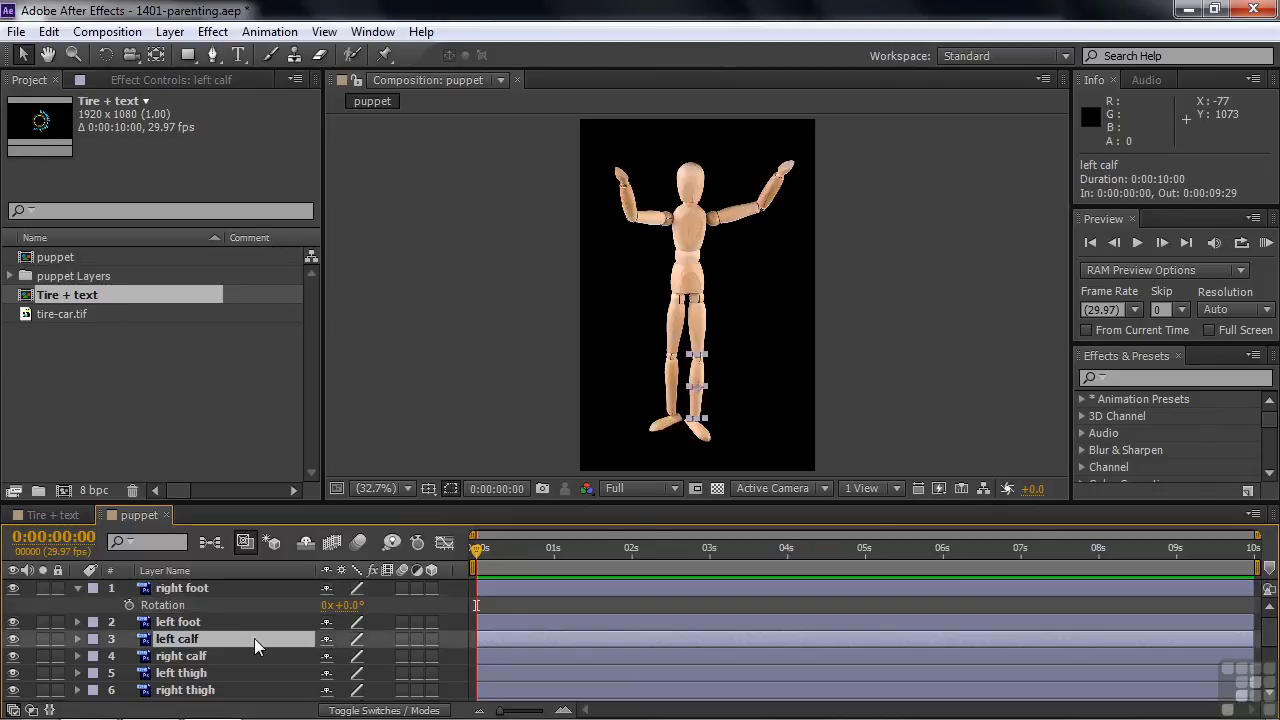
{"action": "key", "text": "r"}
{"action": "left_click_drag", "start_coordinate": [345, 656], "coordinate": [360, 690]}
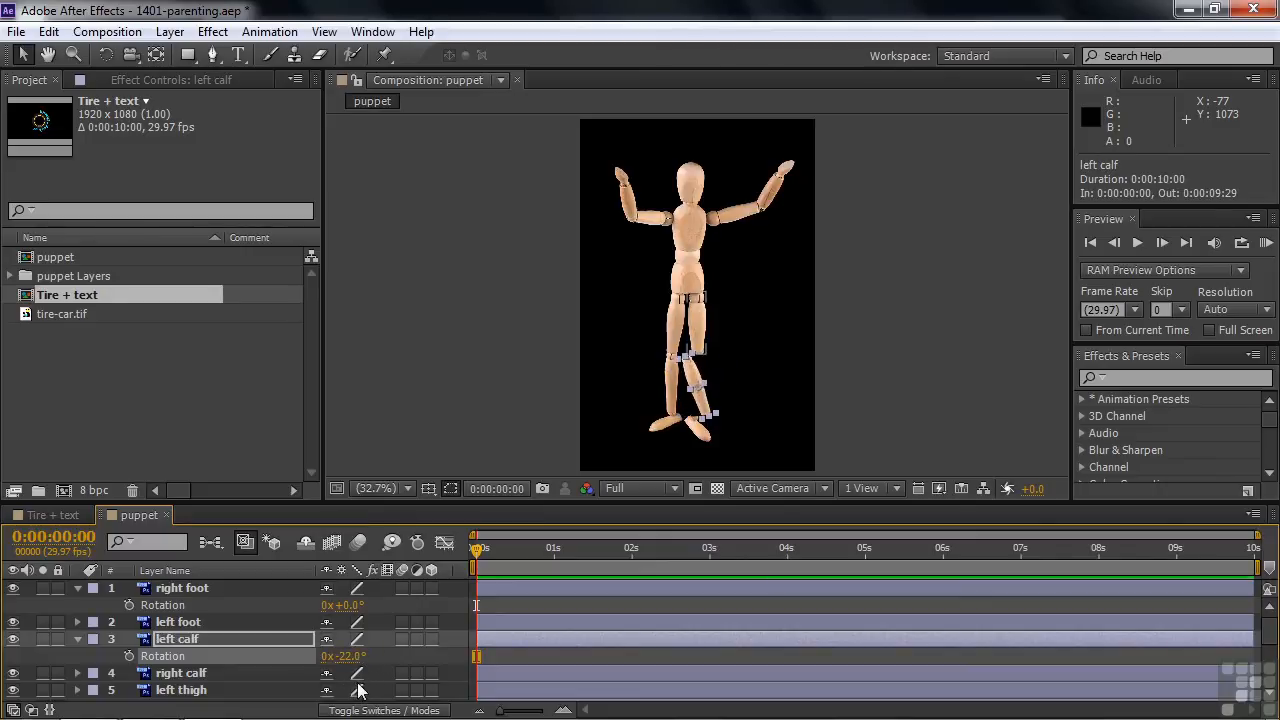
{"action": "key", "text": "ctrl+z"}
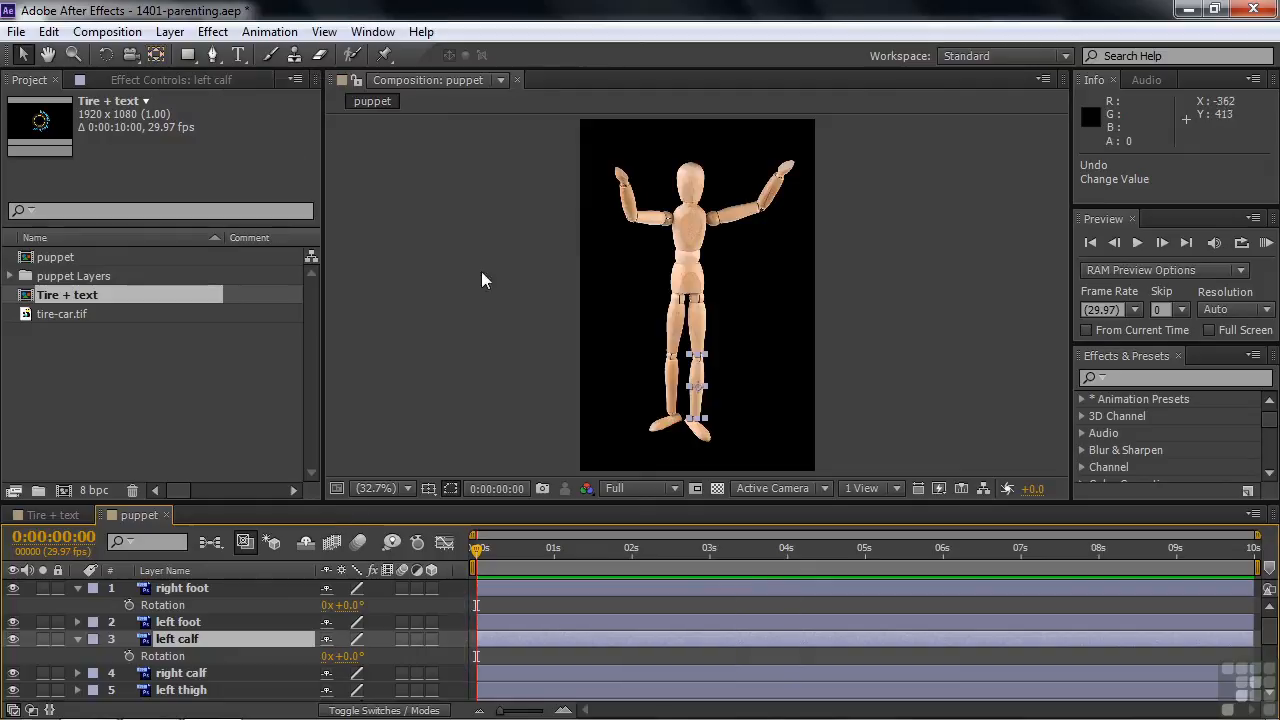
Step: Move the left foot layer's anchor point to the ankle joint with Pan Behind, by about -18, -40
{"action": "left_click", "coordinate": [708, 442]}
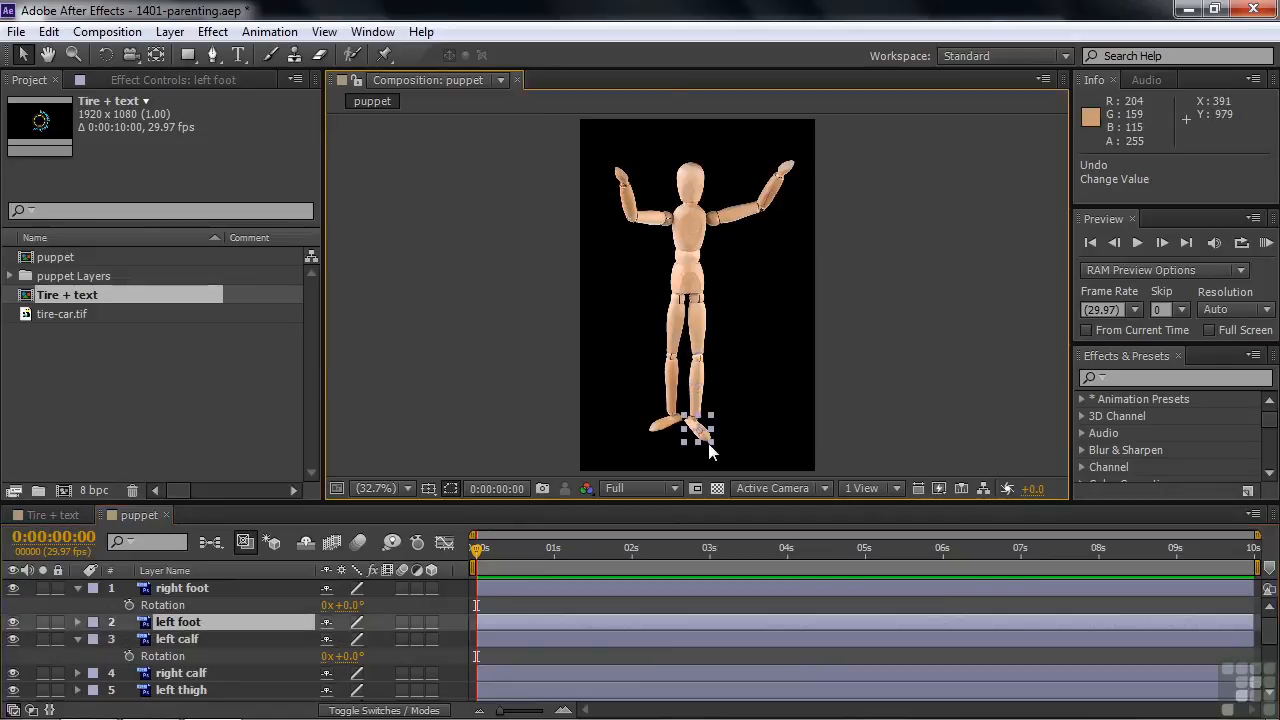
{"action": "key", "text": "y"}
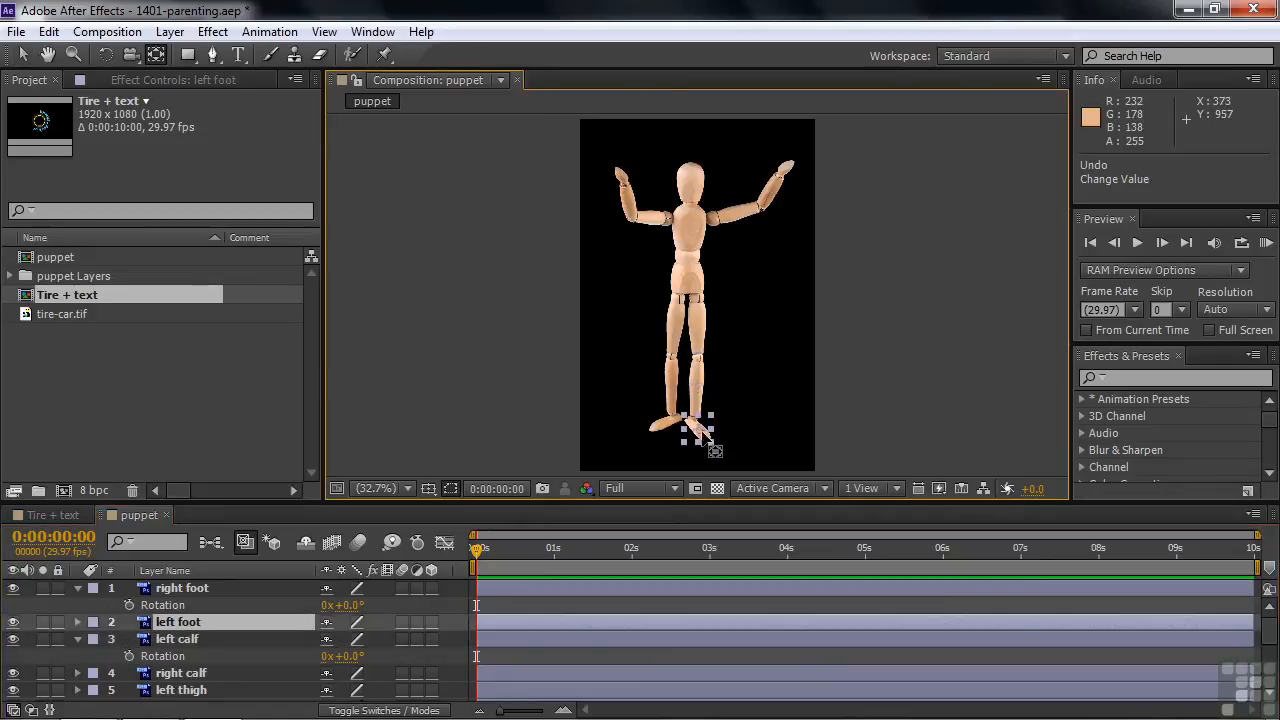
{"action": "left_click_drag", "start_coordinate": [707, 445], "coordinate": [697, 428]}
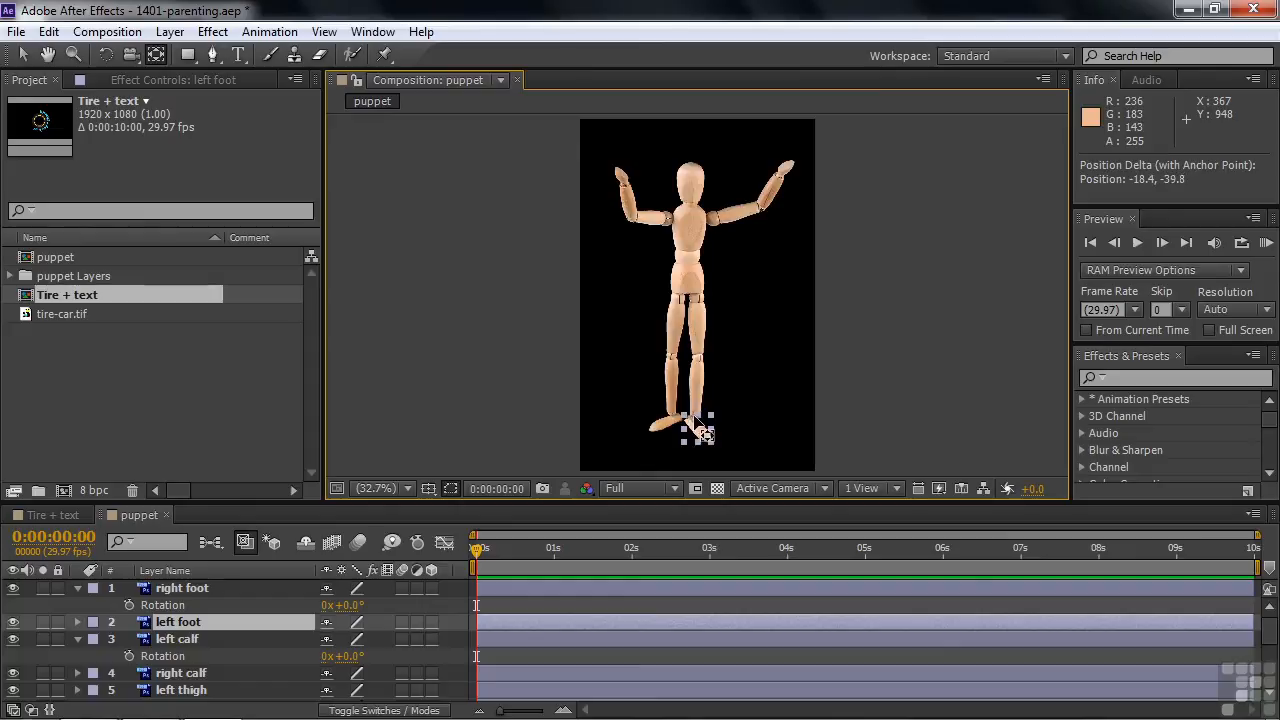
{"action": "key", "text": "v"}
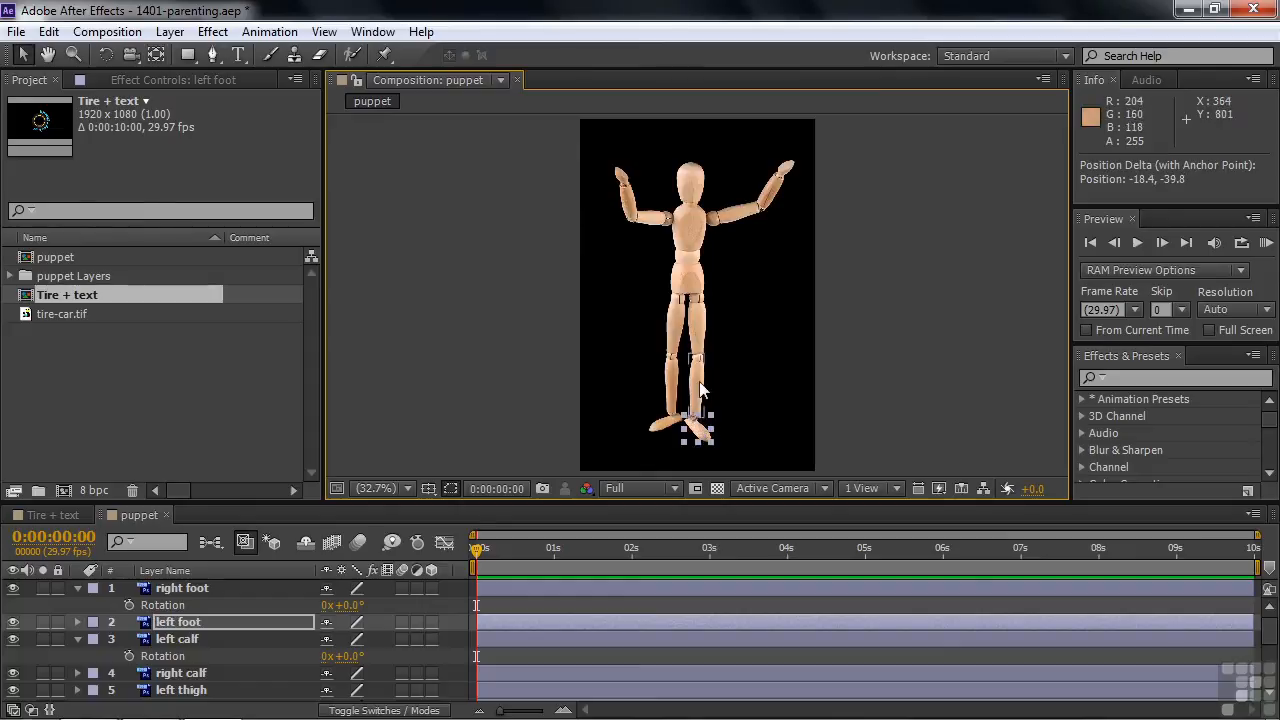
Step: Move the left calf layer's anchor point up to the knee joint with Pan Behind, by about -3, -89
{"action": "left_click", "coordinate": [699, 385]}
{"action": "key", "text": "y"}
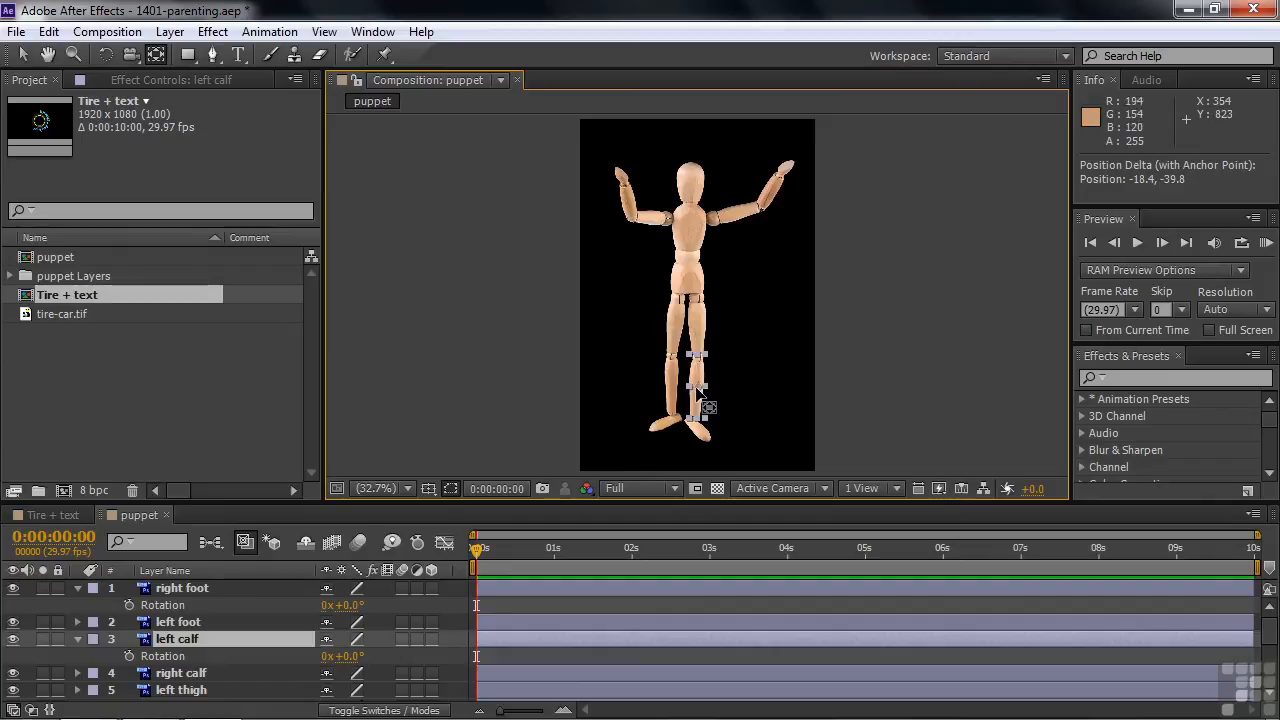
{"action": "left_click_drag", "start_coordinate": [698, 385], "coordinate": [698, 360]}
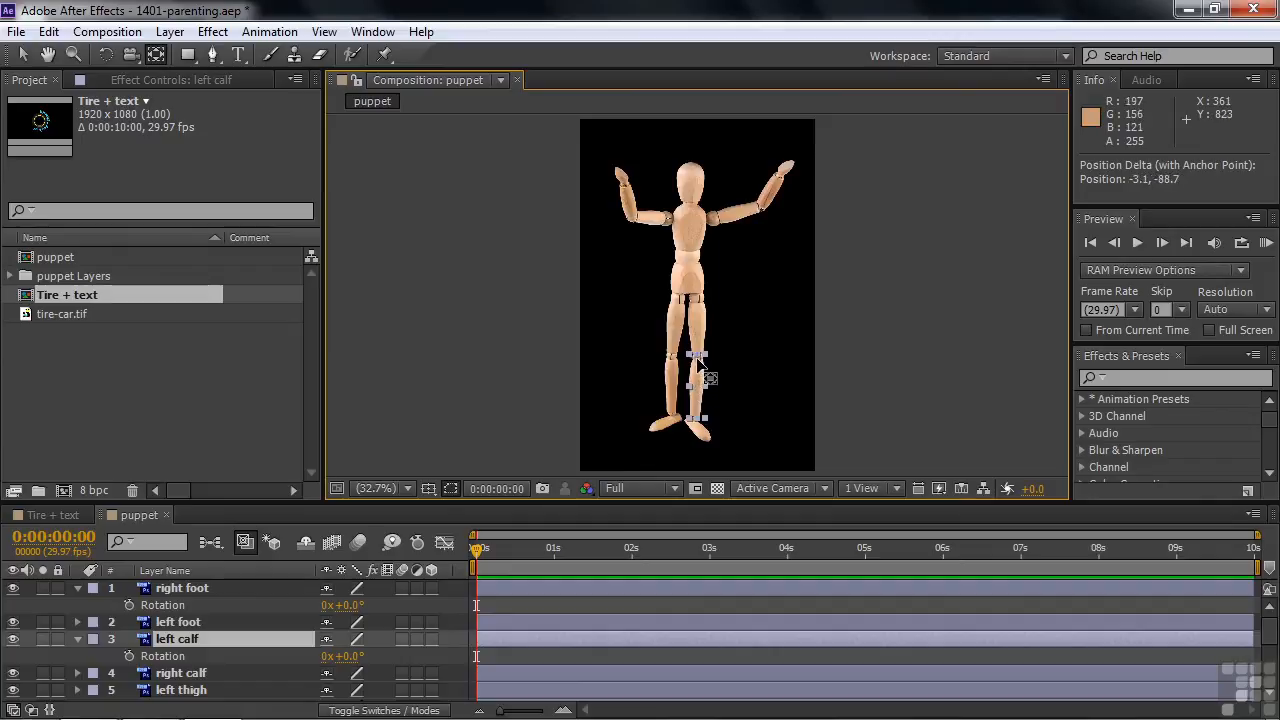
{"action": "key", "text": "v"}
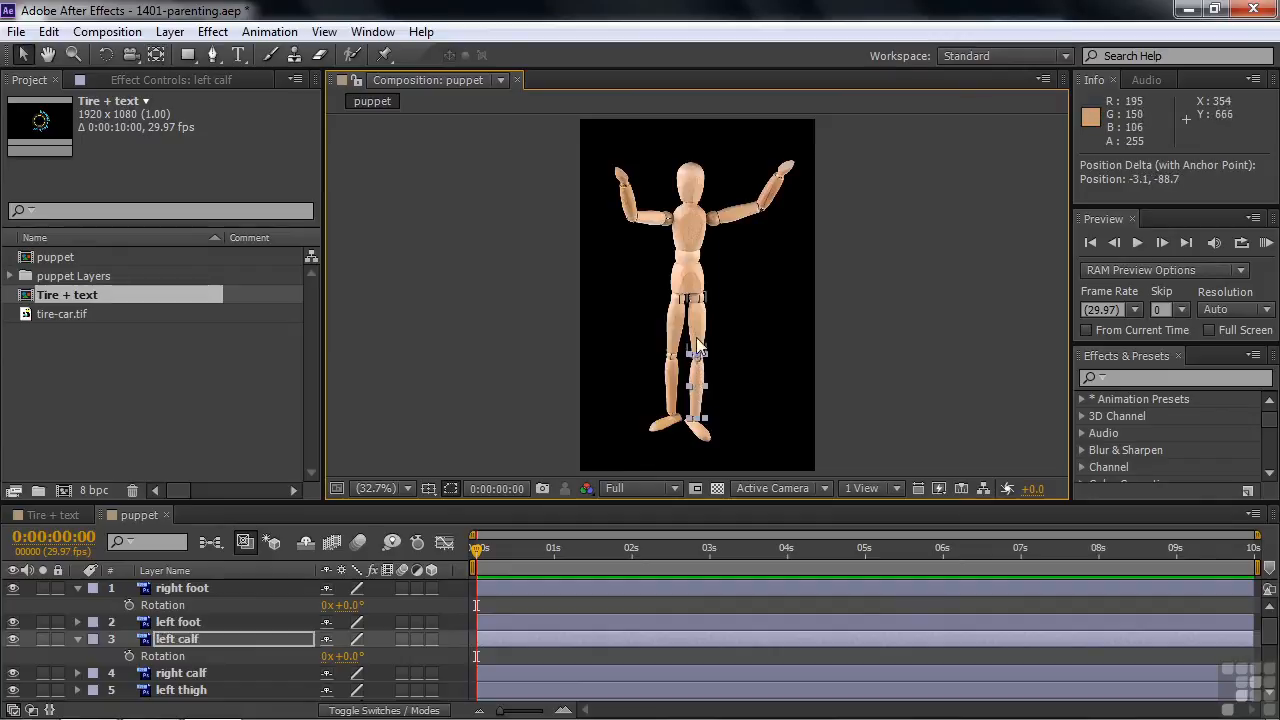
Step: Move the left thigh layer's anchor point up to the hip joint with Pan Behind, by about 3, -98
{"action": "left_click", "coordinate": [699, 328]}
{"action": "key", "text": "y"}
{"action": "left_click_drag", "start_coordinate": [698, 324], "coordinate": [699, 291]}
{"action": "key", "text": "v"}
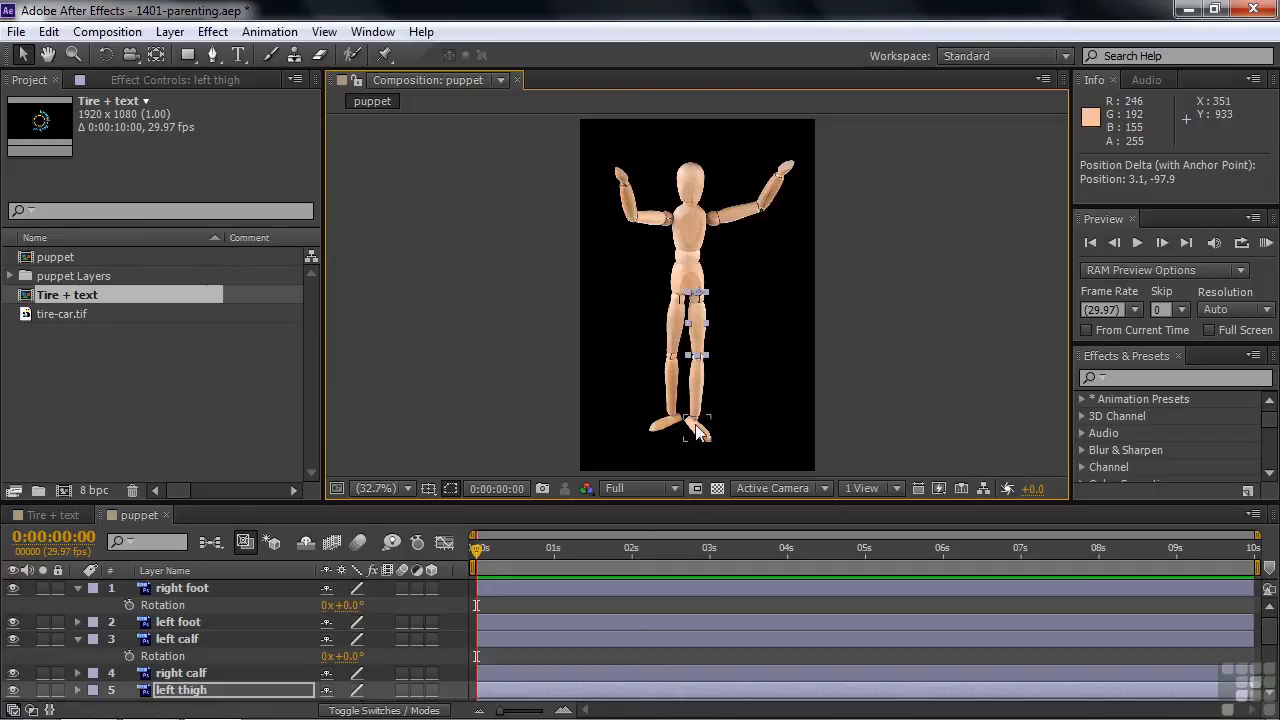
Step: Move the right hand layer's anchor point down to the wrist with Pan Behind, by about 6, 34
{"action": "left_click", "coordinate": [622, 181]}
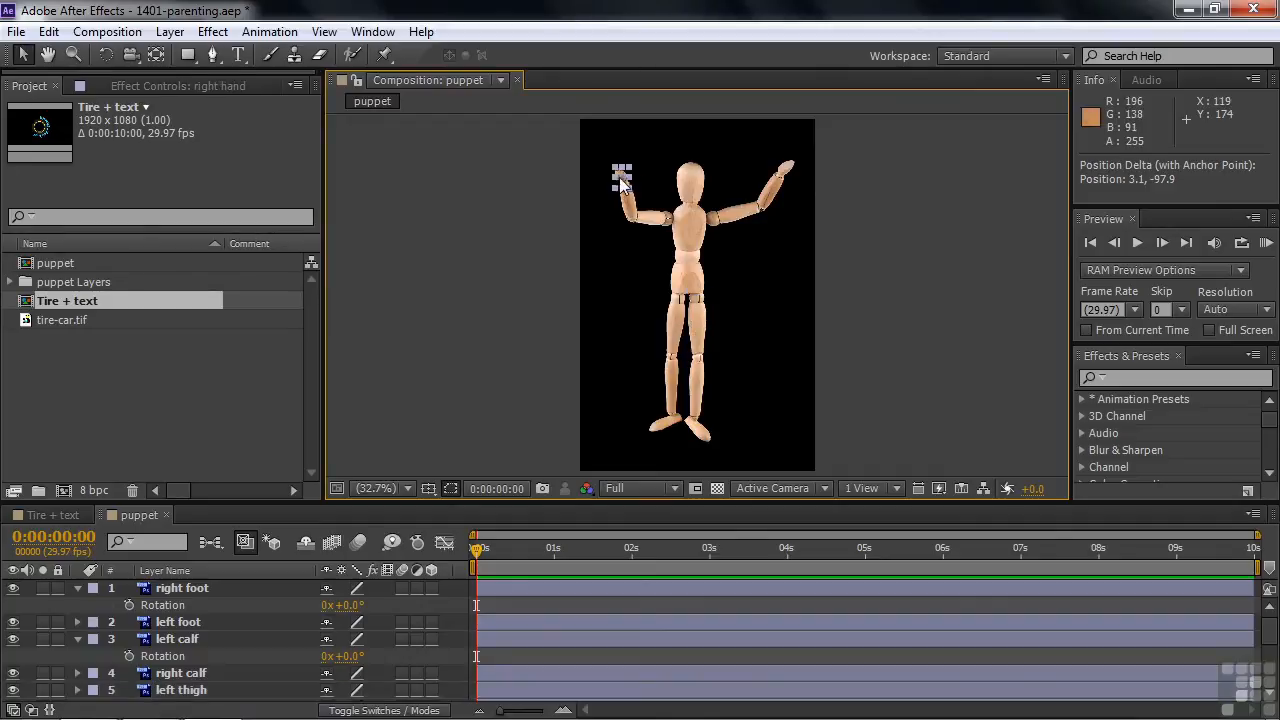
{"action": "key", "text": "y"}
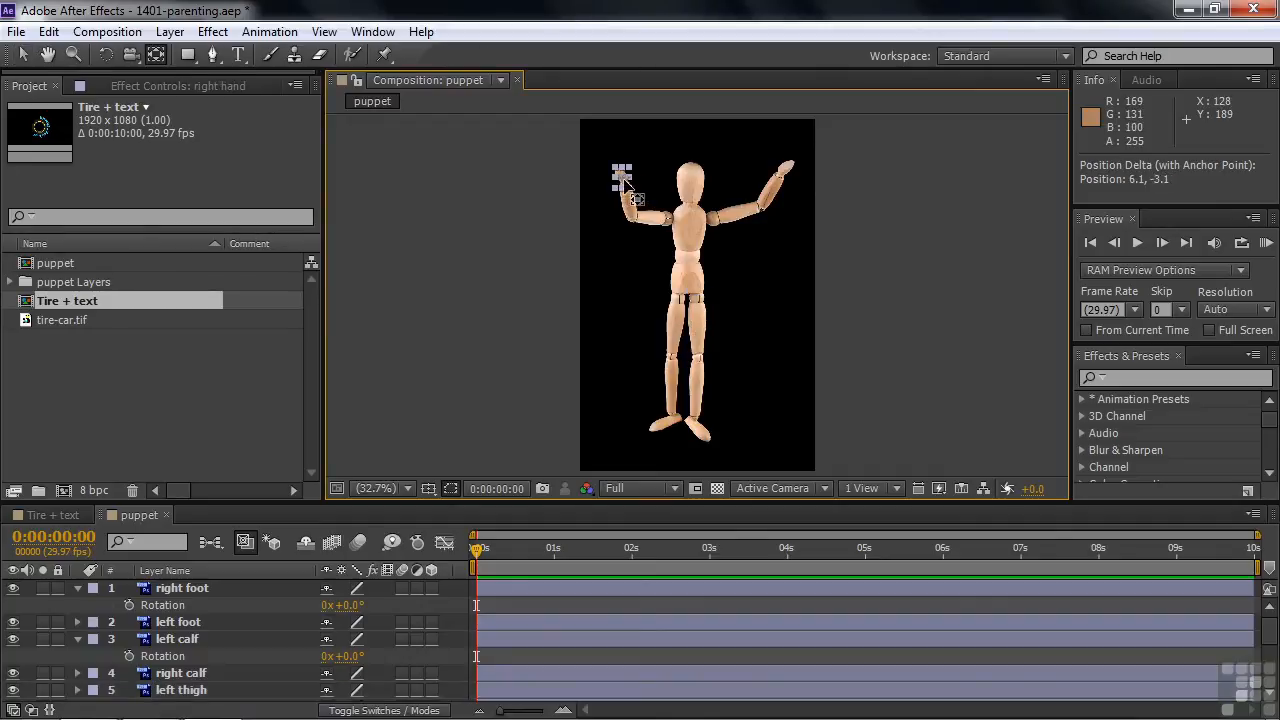
{"action": "left_click_drag", "start_coordinate": [623, 184], "coordinate": [627, 199]}
{"action": "key", "text": "v"}
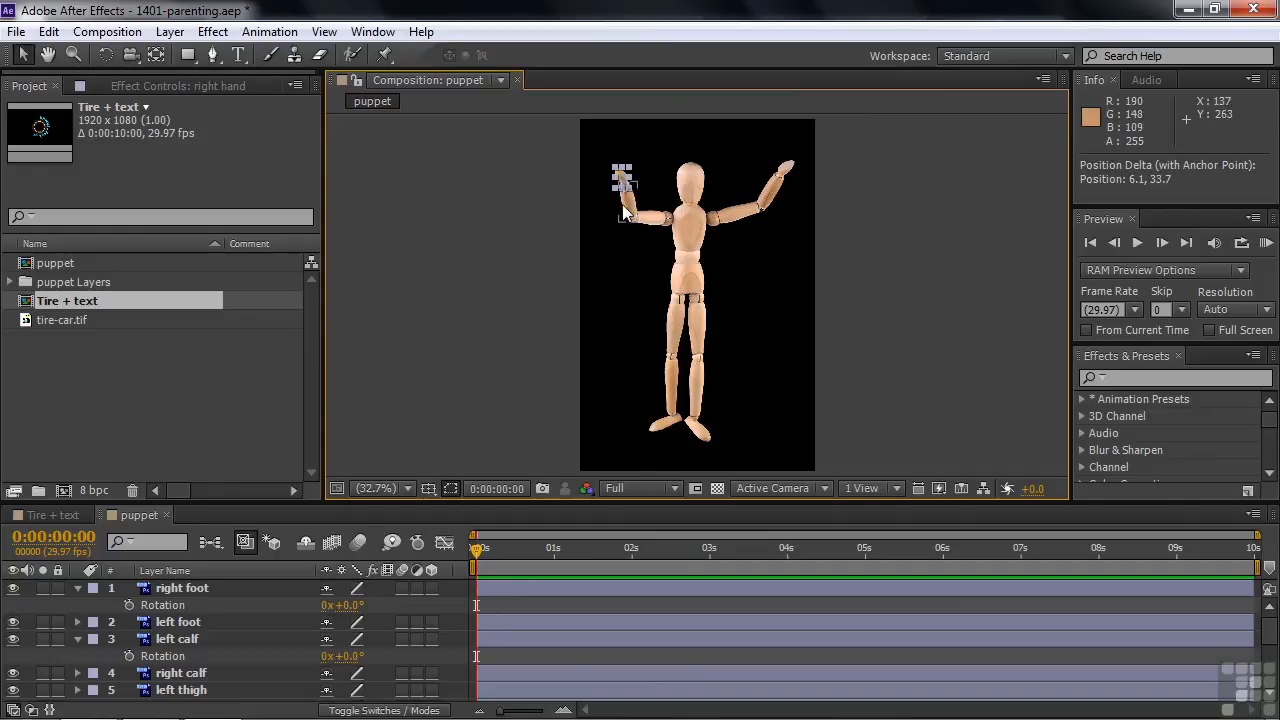
Step: Move the right forearm layer's anchor point to the elbow joint with Pan Behind
{"action": "left_click", "coordinate": [631, 209]}
{"action": "key", "text": "y"}
{"action": "left_click_drag", "start_coordinate": [630, 213], "coordinate": [692, 237]}
{"action": "key", "text": "v"}
Step: Move the right upper arm layer's anchor point to the shoulder joint with Pan Behind, by about 73, 0
{"action": "left_click", "coordinate": [659, 227]}
{"action": "key", "text": "y"}
{"action": "key", "text": "v"}
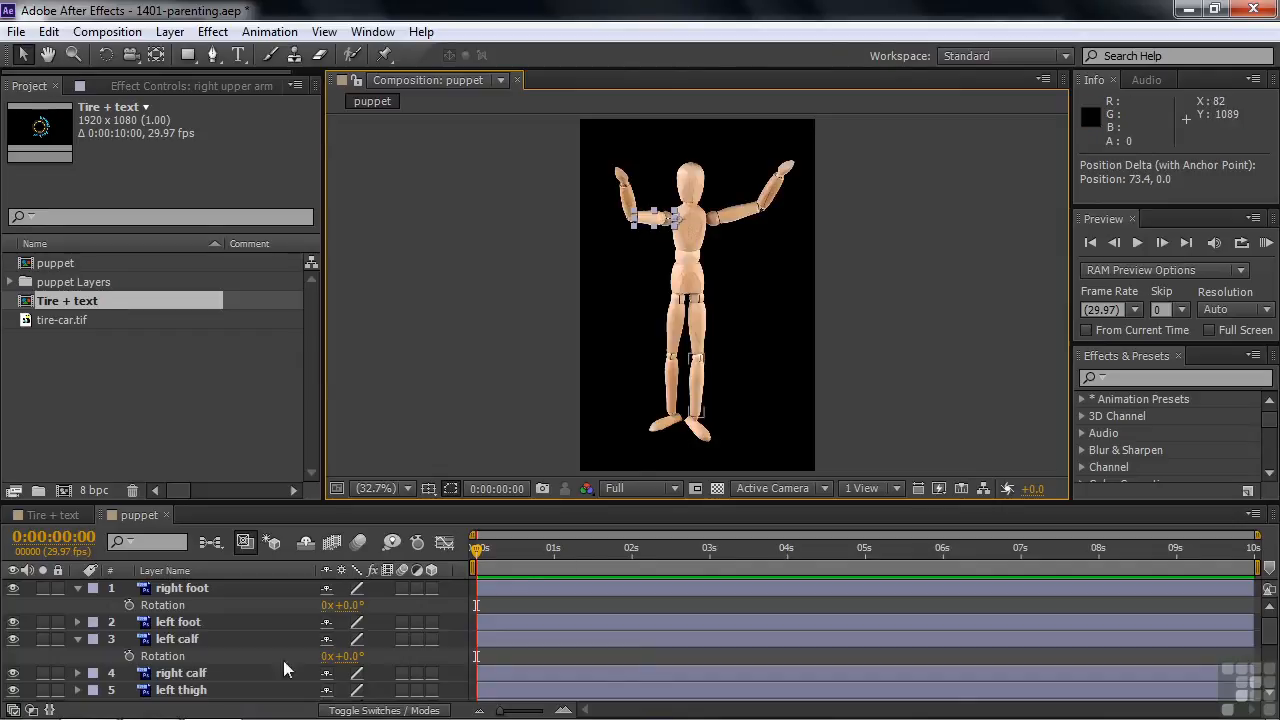
Step: Try rotating the left thigh layer about its hip anchor point, and undo the rotation
{"action": "left_click", "coordinate": [177, 692]}
{"action": "key", "text": "r"}
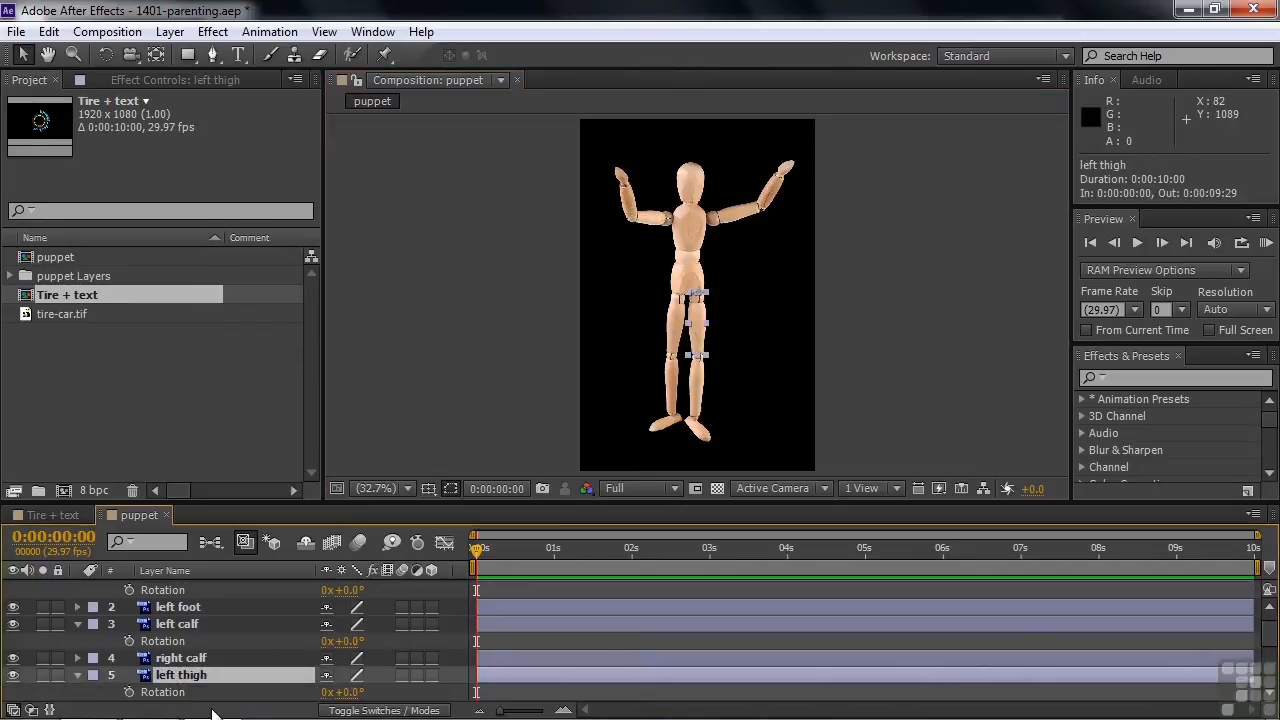
{"action": "mouse_move", "coordinate": [350, 692]}
{"action": "left_mouse_down"}
{"action": "mouse_move", "coordinate": [370, 686]}
{"action": "mouse_move", "coordinate": [300, 688]}
{"action": "mouse_move", "coordinate": [350, 680]}
{"action": "left_mouse_up"}
{"action": "key", "text": "ctrl+z"}
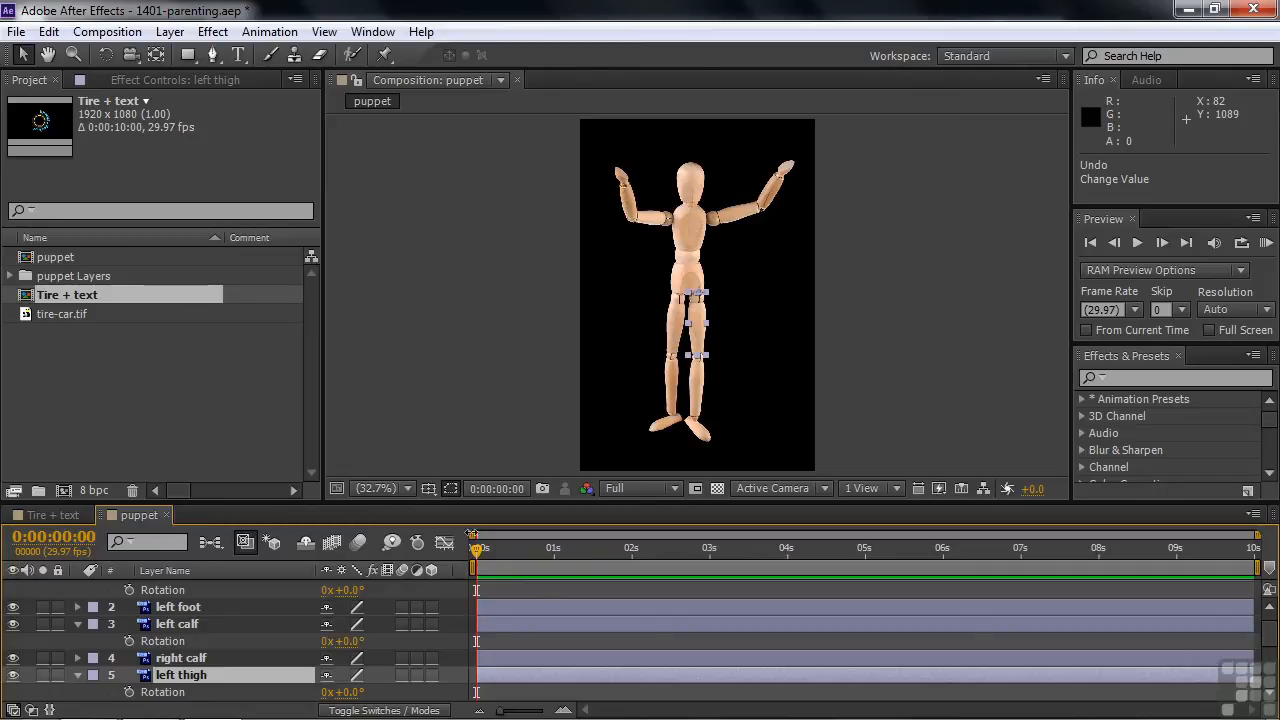
Step: Enlarge the timeline area, deselect all layers and collapse their open Rotation properties
{"action": "left_click_drag", "start_coordinate": [478, 504], "coordinate": [487, 439]}
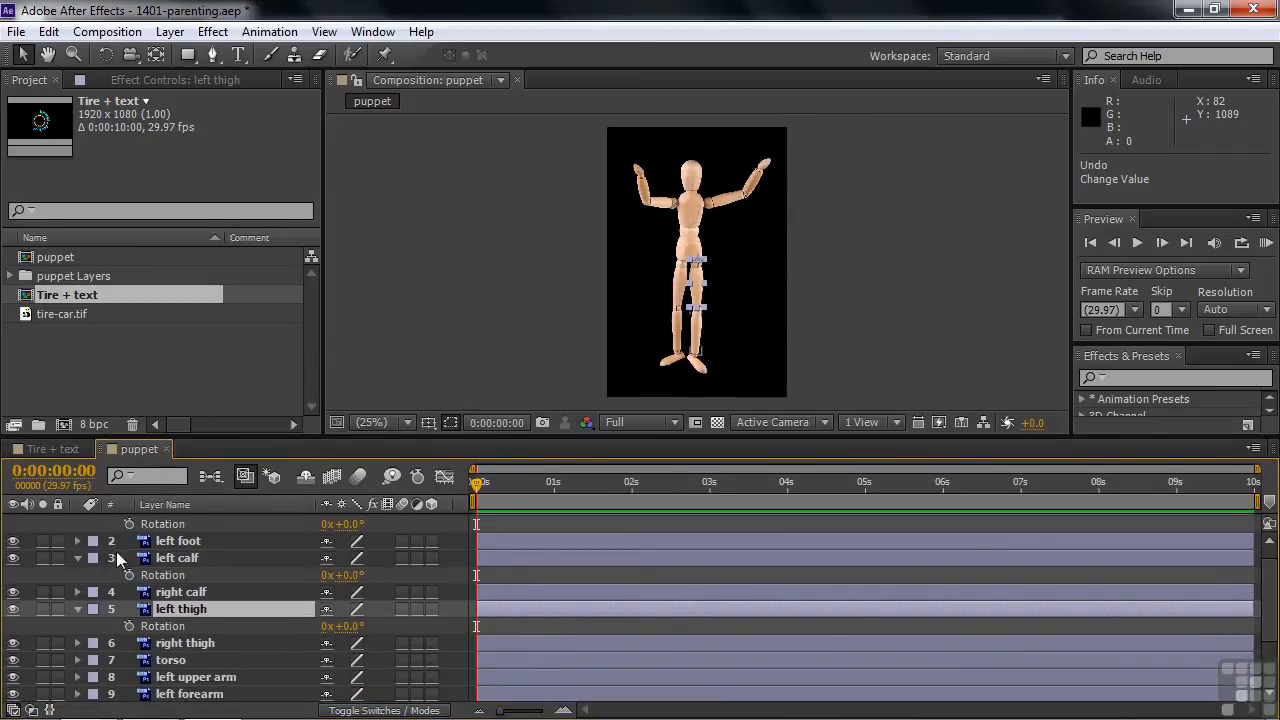
{"action": "key", "text": "F2"}
{"action": "key", "text": "u"}
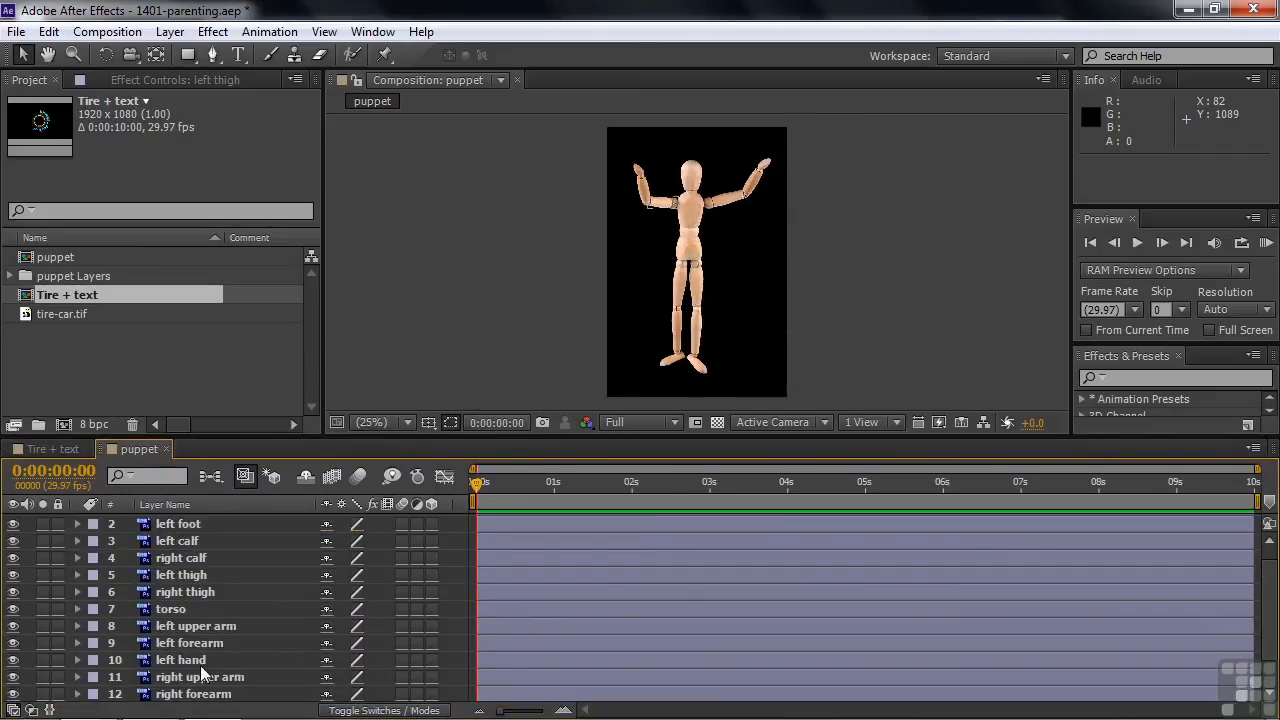
Step: Show the Parent column in the puppet composition's timeline
{"action": "right_click", "coordinate": [458, 507]}
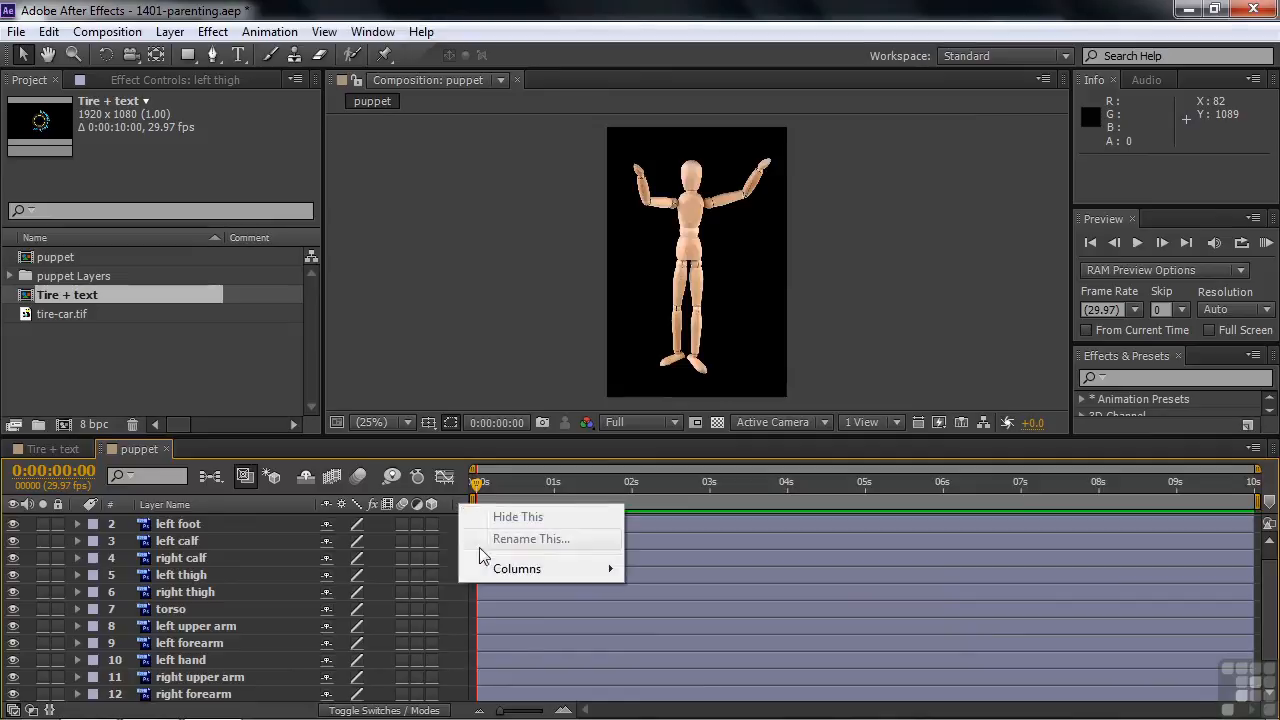
{"action": "mouse_move", "coordinate": [507, 570]}
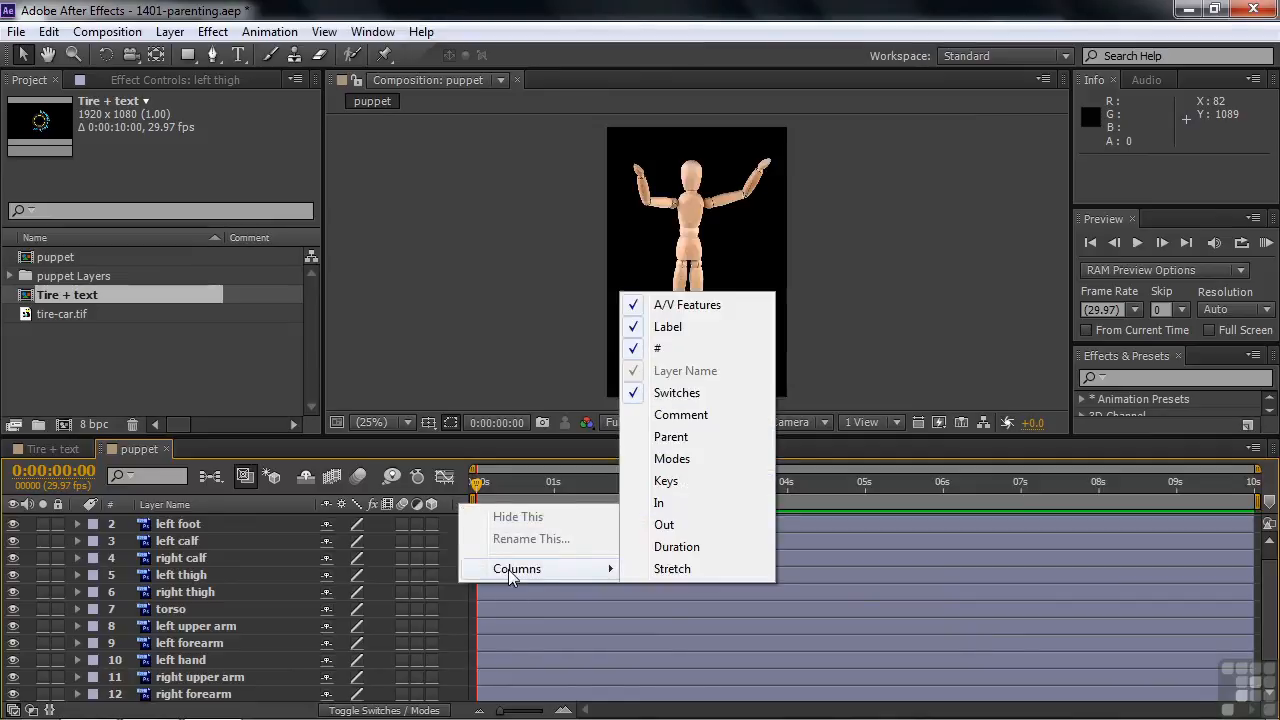
{"action": "left_click", "coordinate": [700, 441]}
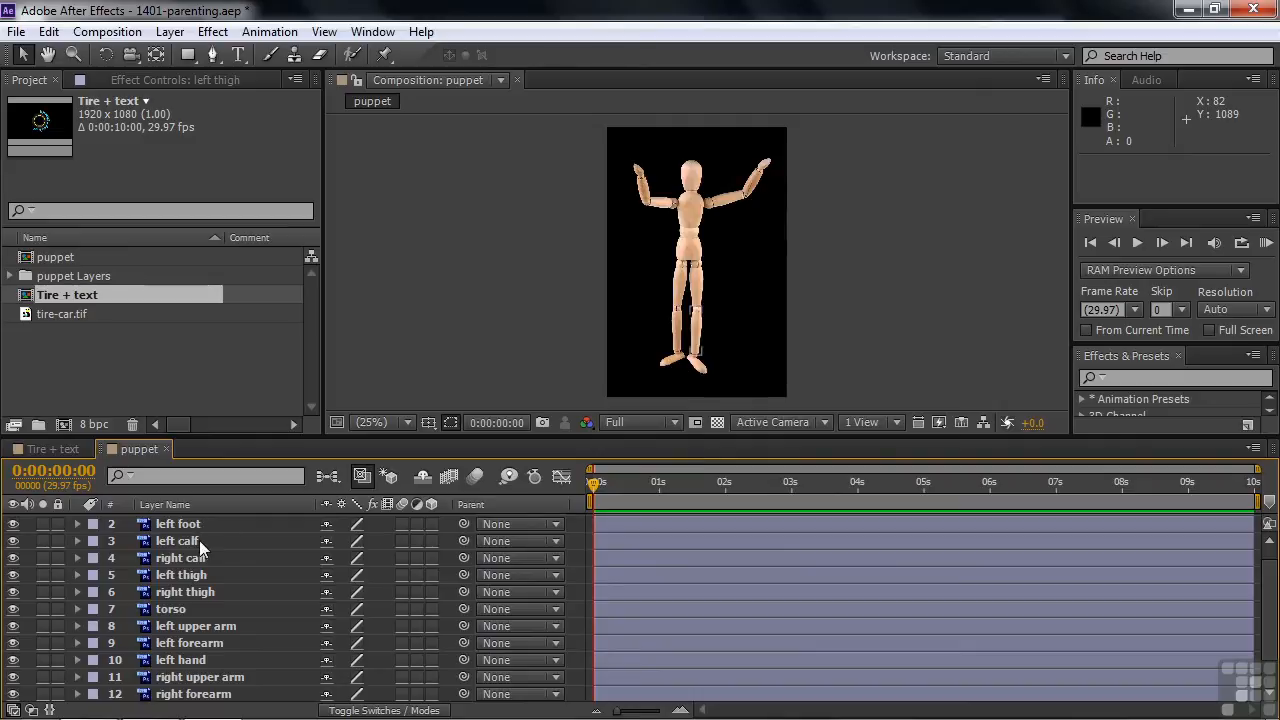
Step: Parent the left foot layer to the left calf, and the left calf layer to the left thigh
{"action": "left_click", "coordinate": [557, 525]}
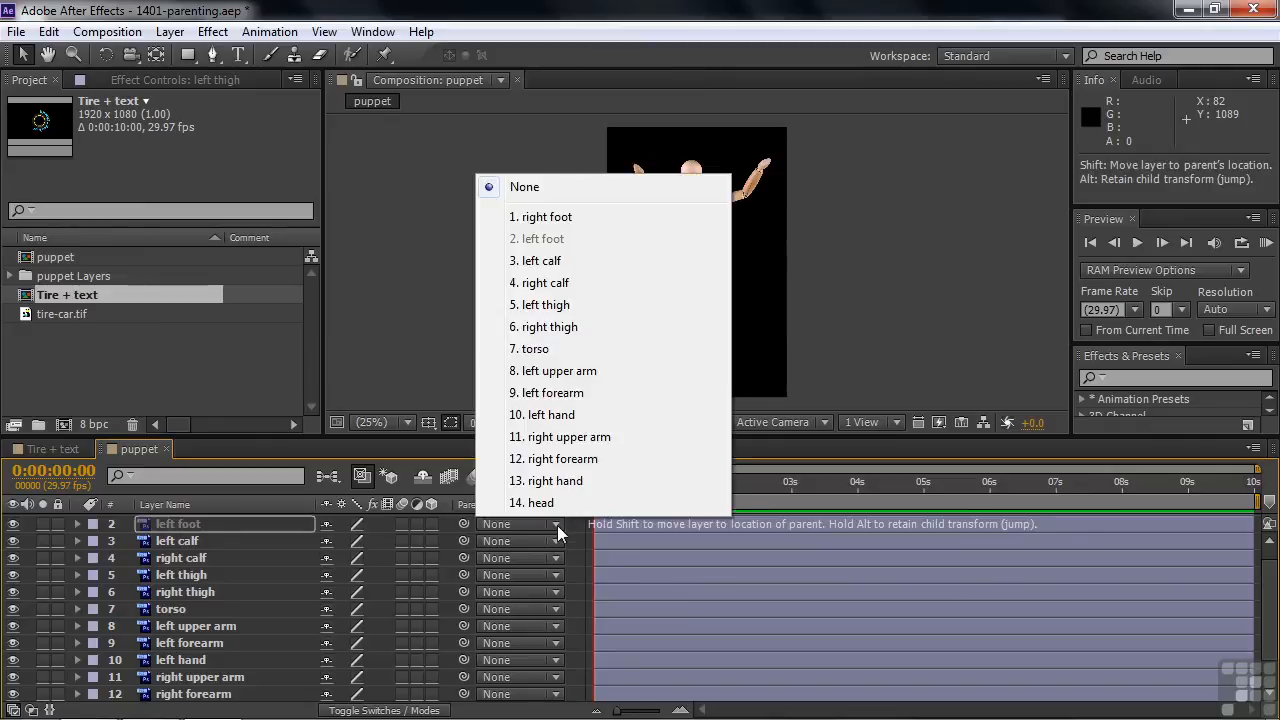
{"action": "left_click", "coordinate": [545, 261]}
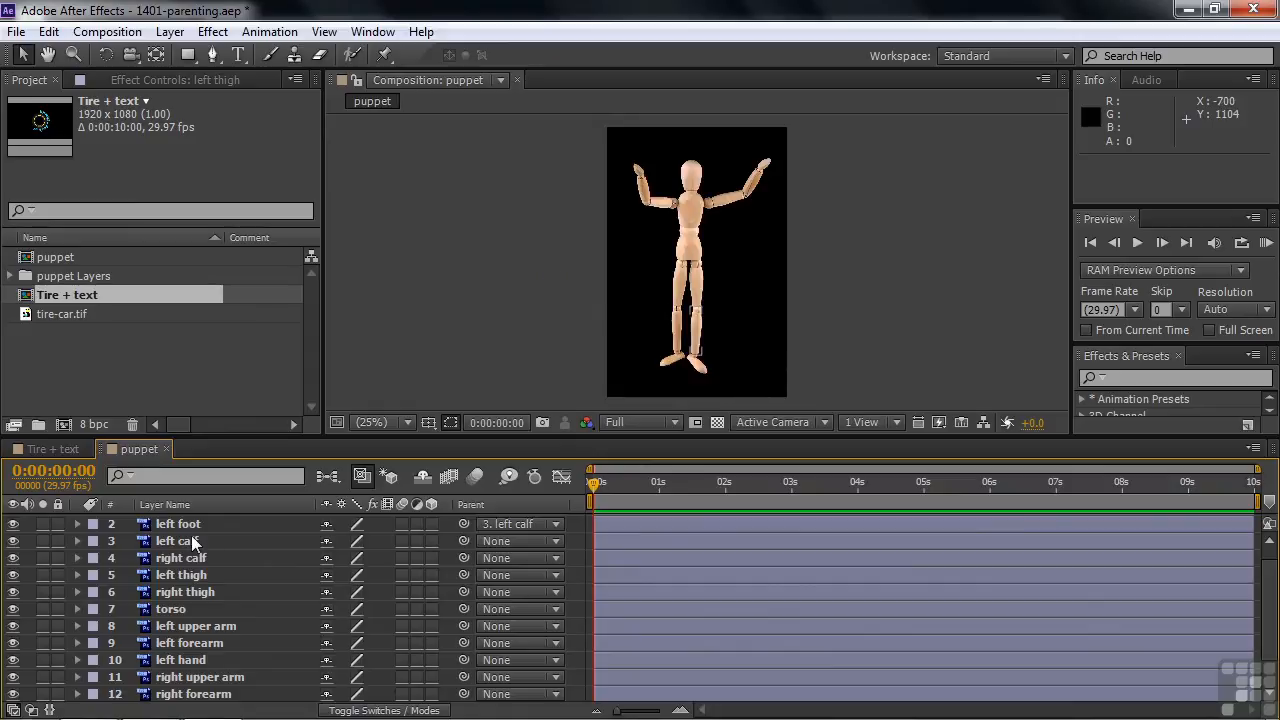
{"action": "left_click", "coordinate": [552, 541]}
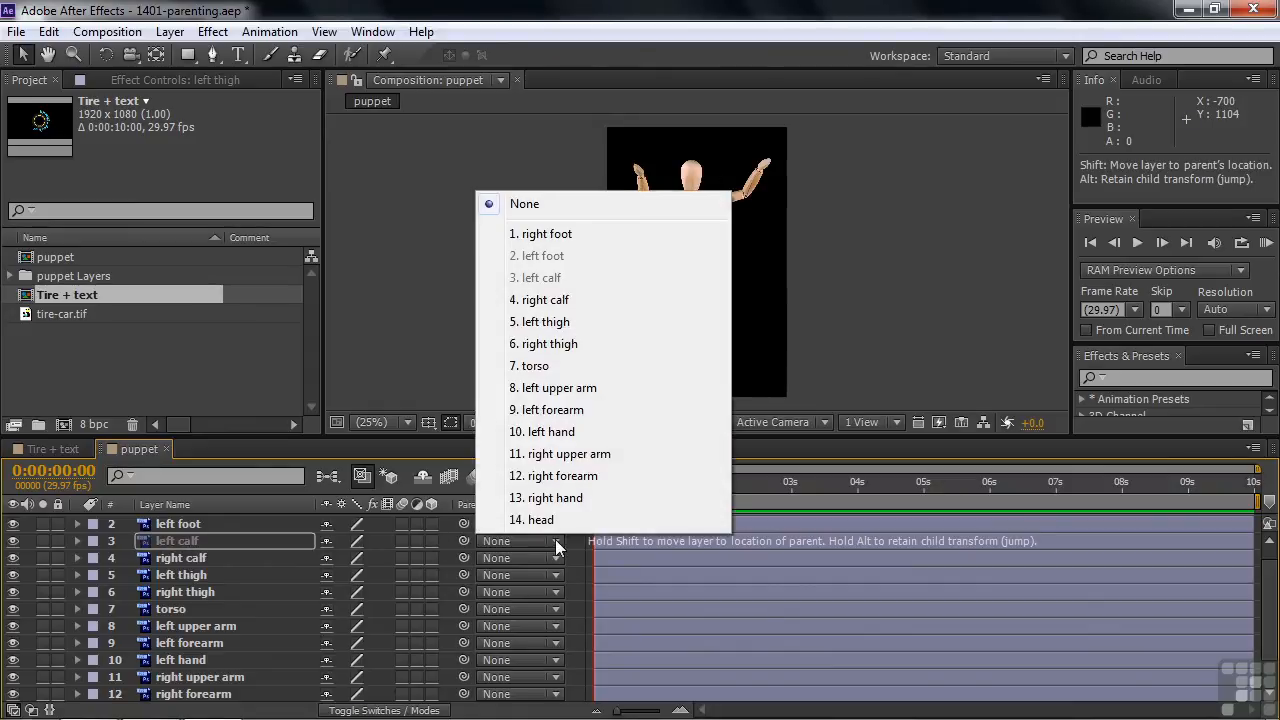
{"action": "left_click", "coordinate": [565, 322]}
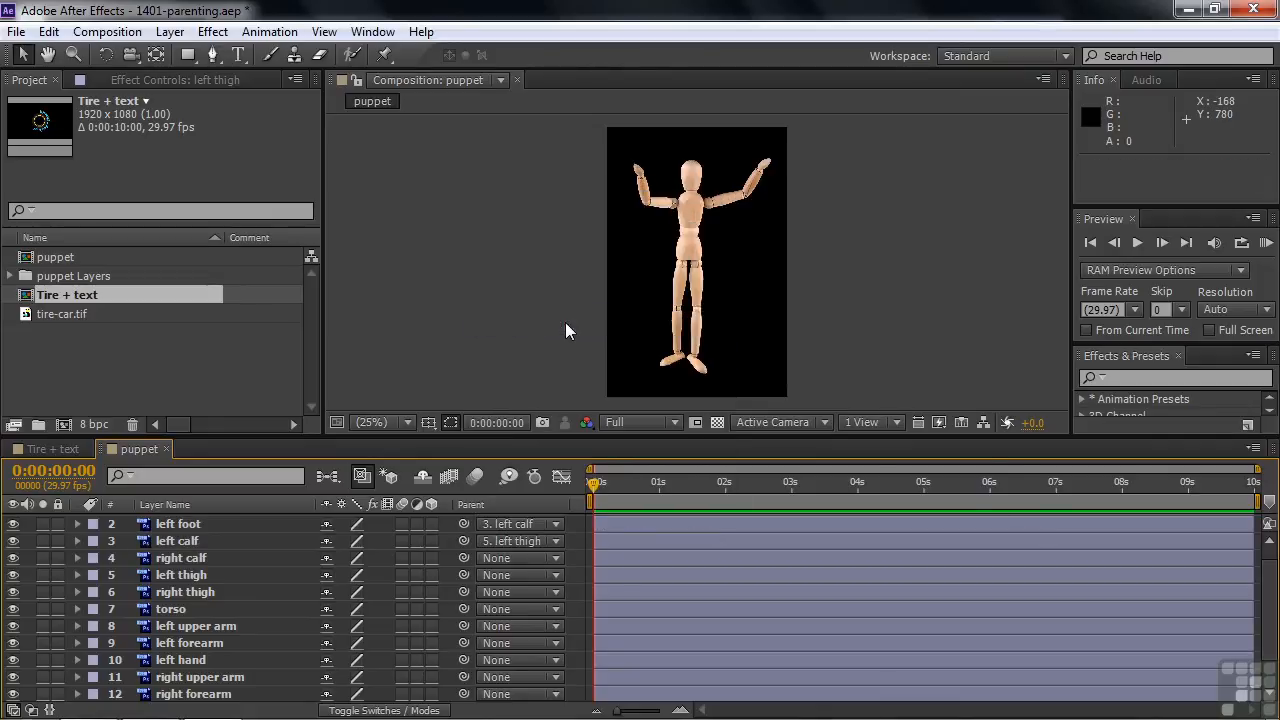
Step: Set the left thigh layer's Rotation to -40° and the left calf layer's Rotation to +44°
{"action": "left_click", "coordinate": [196, 575]}
{"action": "key", "text": "r"}
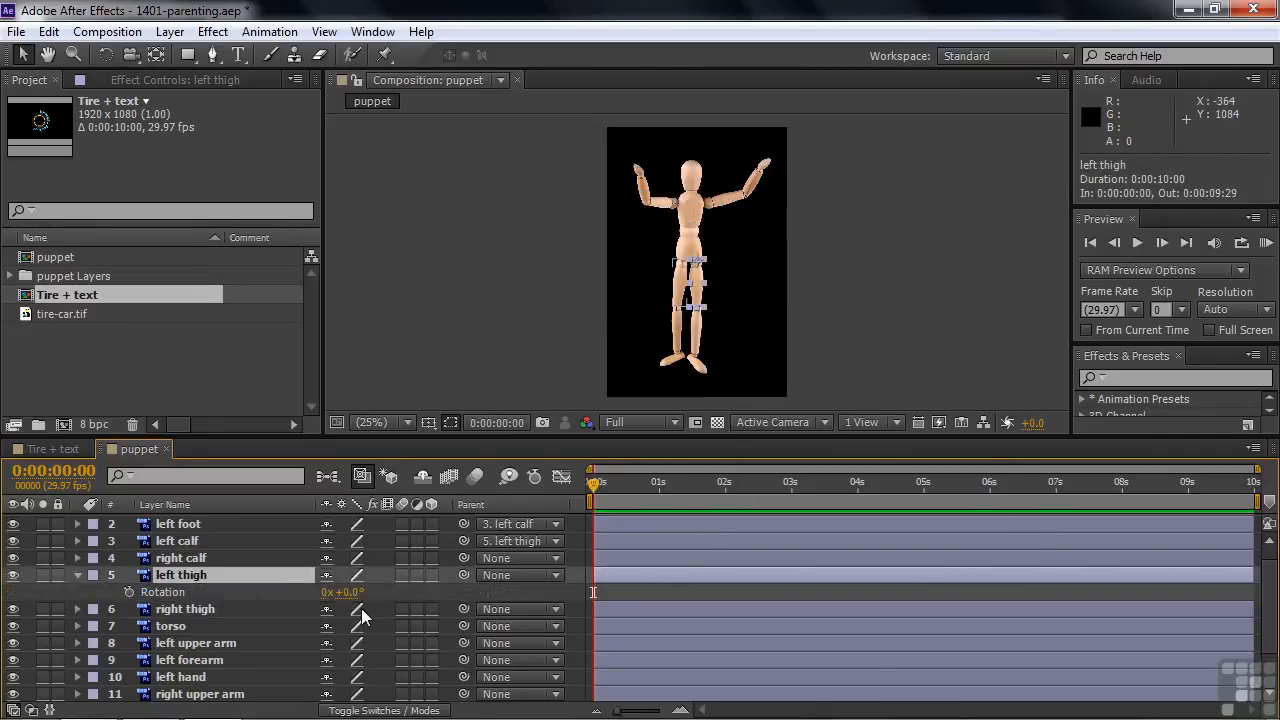
{"action": "left_click_drag", "start_coordinate": [346, 592], "coordinate": [302, 594]}
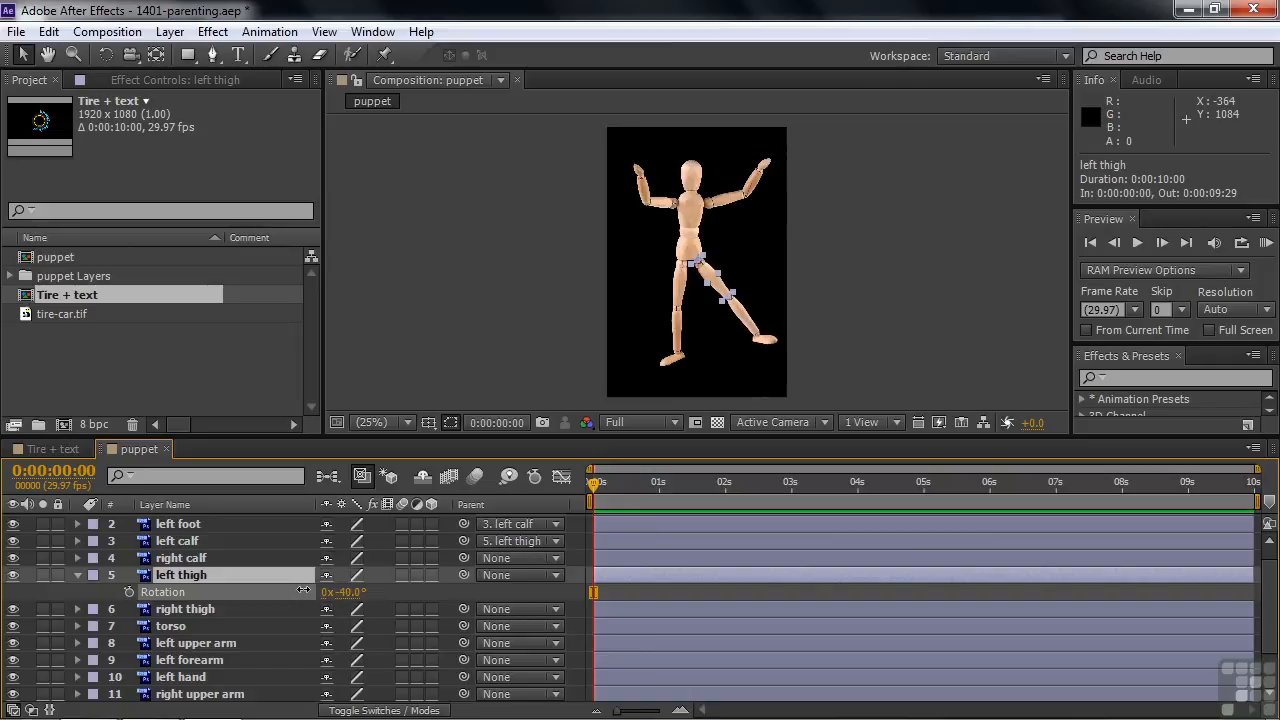
{"action": "left_click", "coordinate": [192, 540]}
{"action": "key", "text": "r"}
{"action": "left_click_drag", "start_coordinate": [350, 562], "coordinate": [389, 556]}
Step: Set the left foot layer's Rotation to -66° and the left thigh layer's Rotation to -52°
{"action": "left_click", "coordinate": [217, 526]}
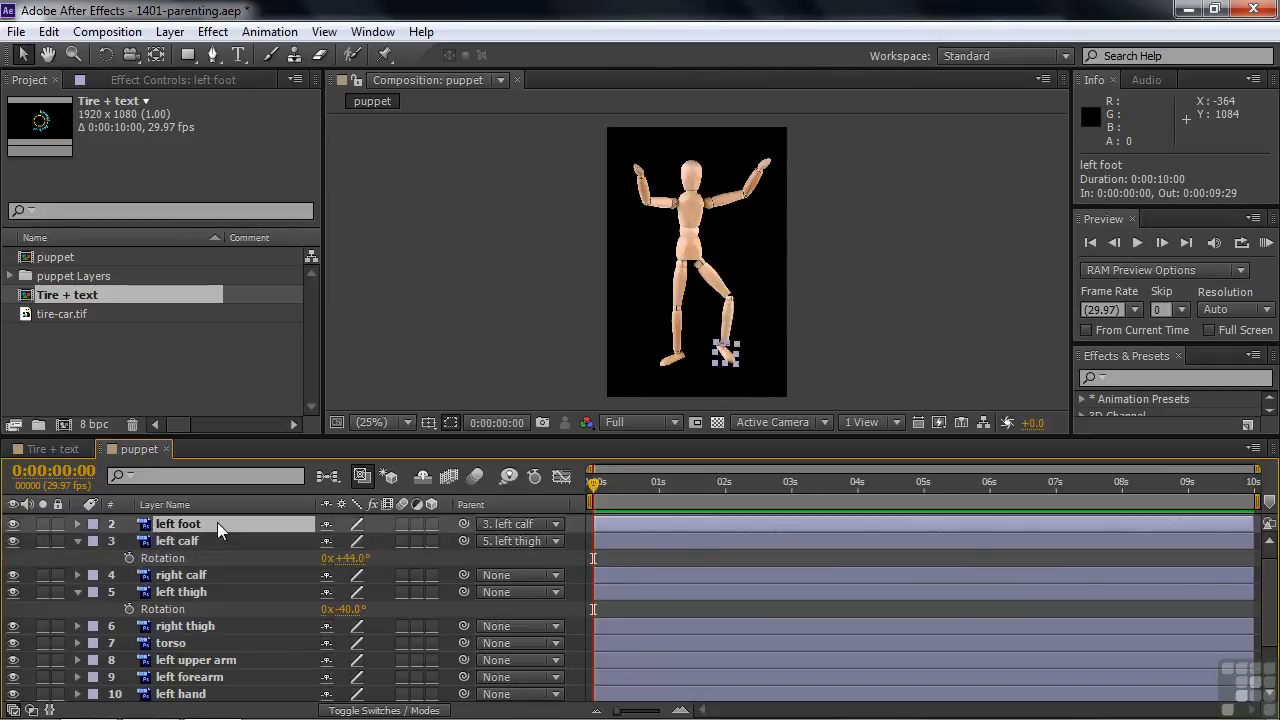
{"action": "key", "text": "r"}
{"action": "left_click_drag", "start_coordinate": [344, 541], "coordinate": [276, 537]}
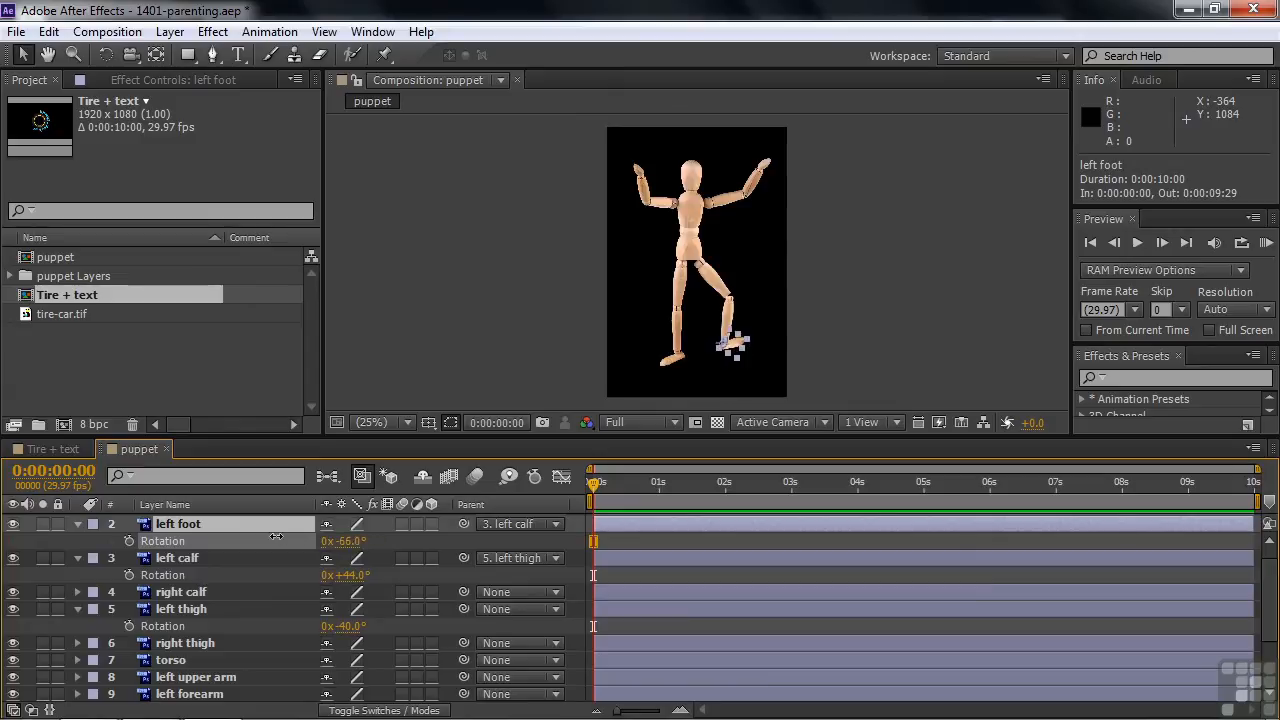
{"action": "key", "text": "Return"}
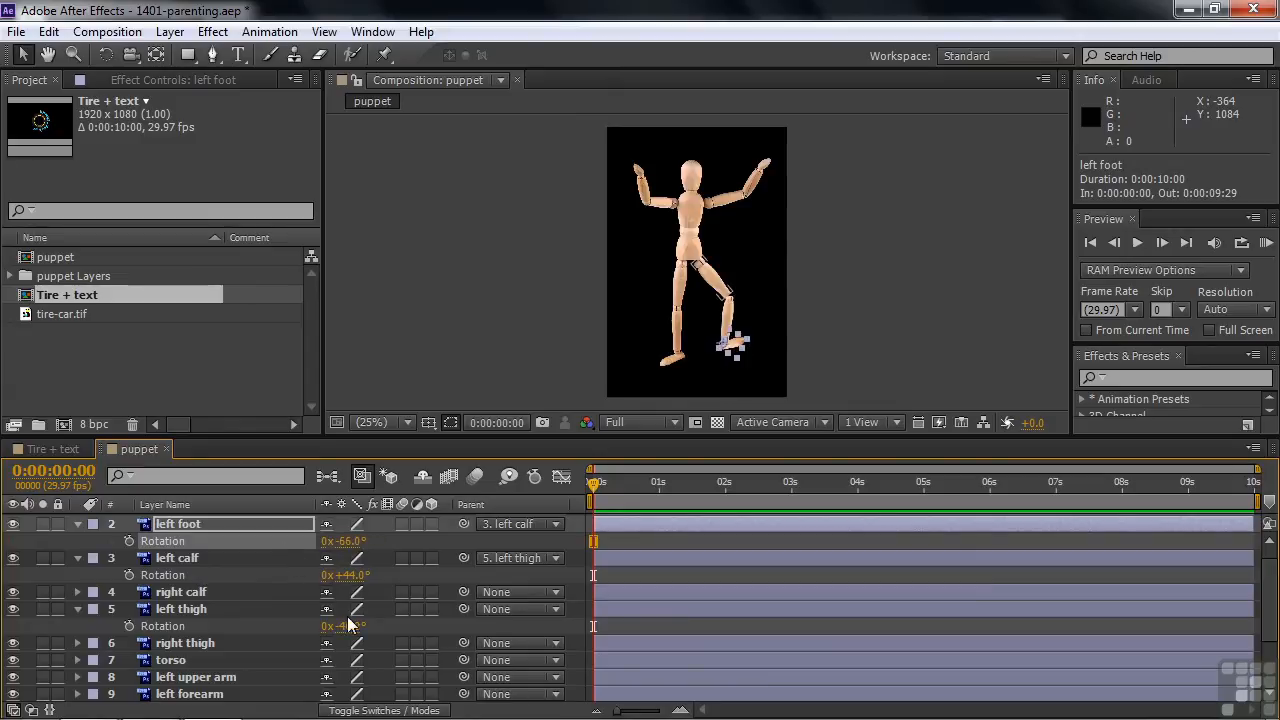
{"action": "mouse_move", "coordinate": [348, 626]}
{"action": "left_mouse_down"}
{"action": "mouse_move", "coordinate": [366, 620]}
{"action": "mouse_move", "coordinate": [326, 622]}
{"action": "mouse_move", "coordinate": [357, 627]}
{"action": "mouse_move", "coordinate": [349, 634]}
{"action": "left_mouse_up"}
{"action": "left_click", "coordinate": [348, 634]}
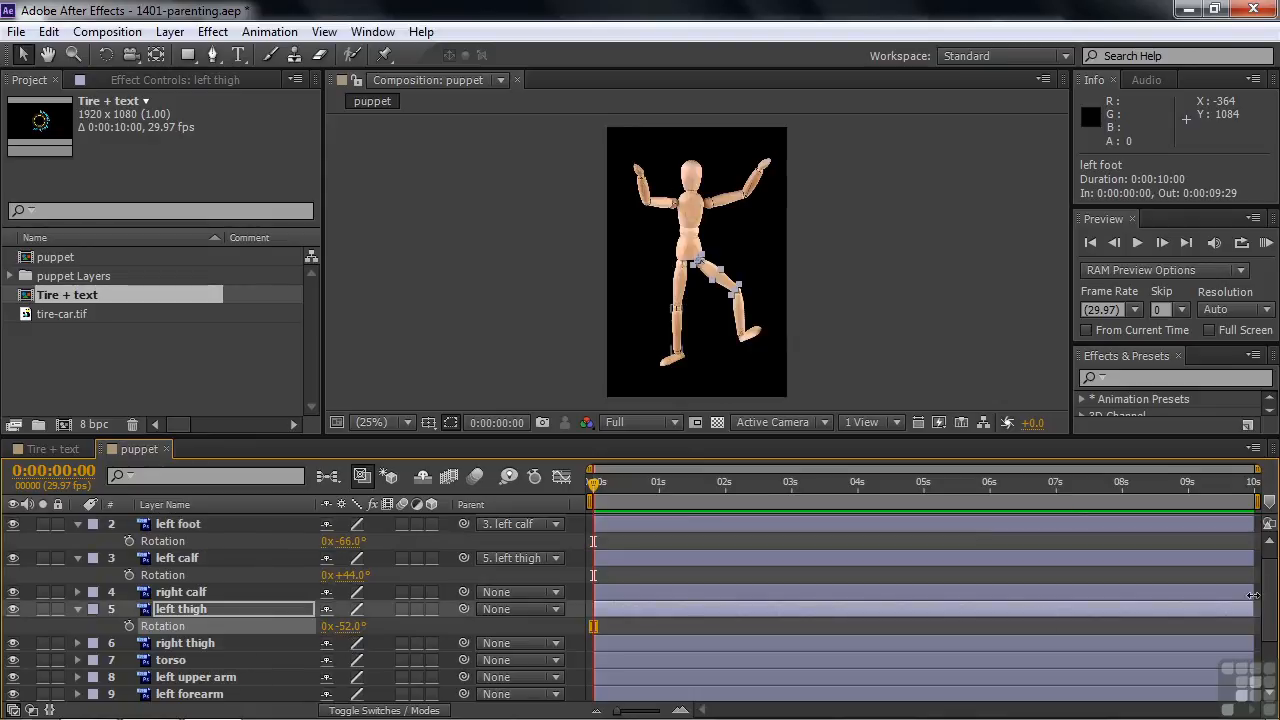
Step: Parent the right hand layer to the right forearm, and the right forearm layer to the right upper arm
{"action": "scroll", "coordinate": [1272, 638], "scroll_direction": "down", "scroll_amount": 3}
{"action": "scroll", "coordinate": [1272, 638], "scroll_direction": "down", "scroll_amount": 2}
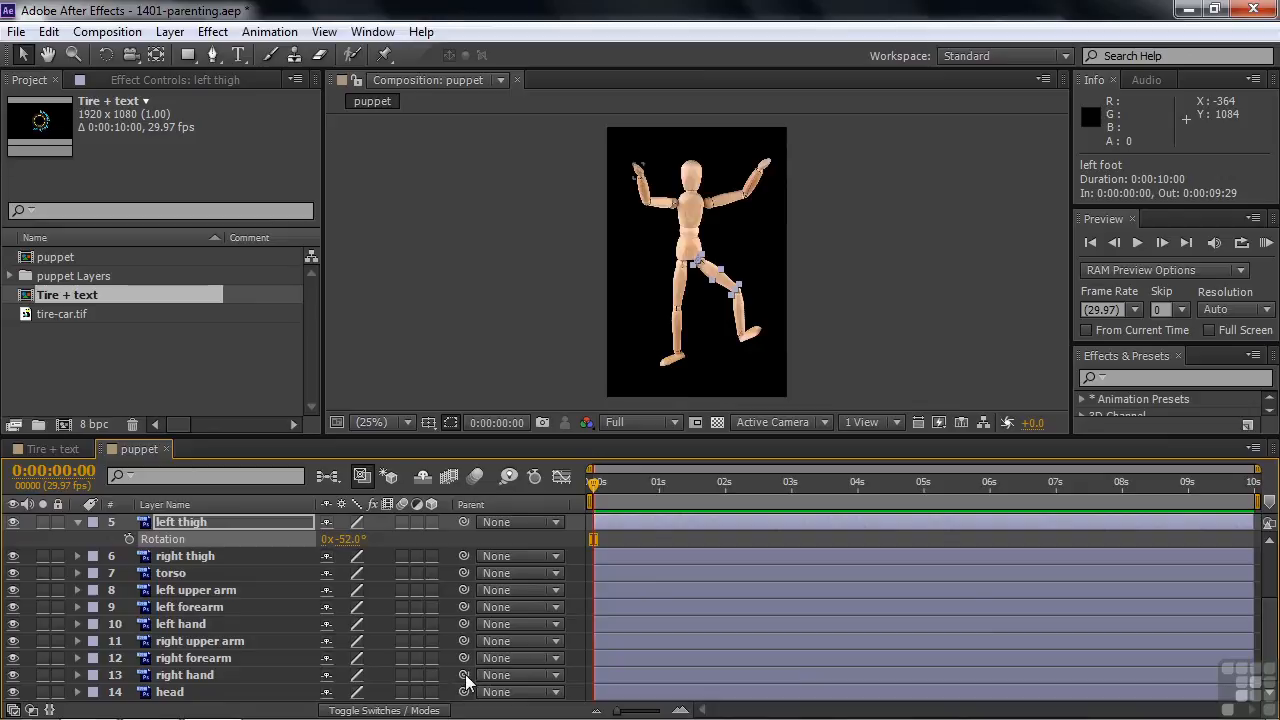
{"action": "left_click_drag", "start_coordinate": [463, 675], "coordinate": [270, 657]}
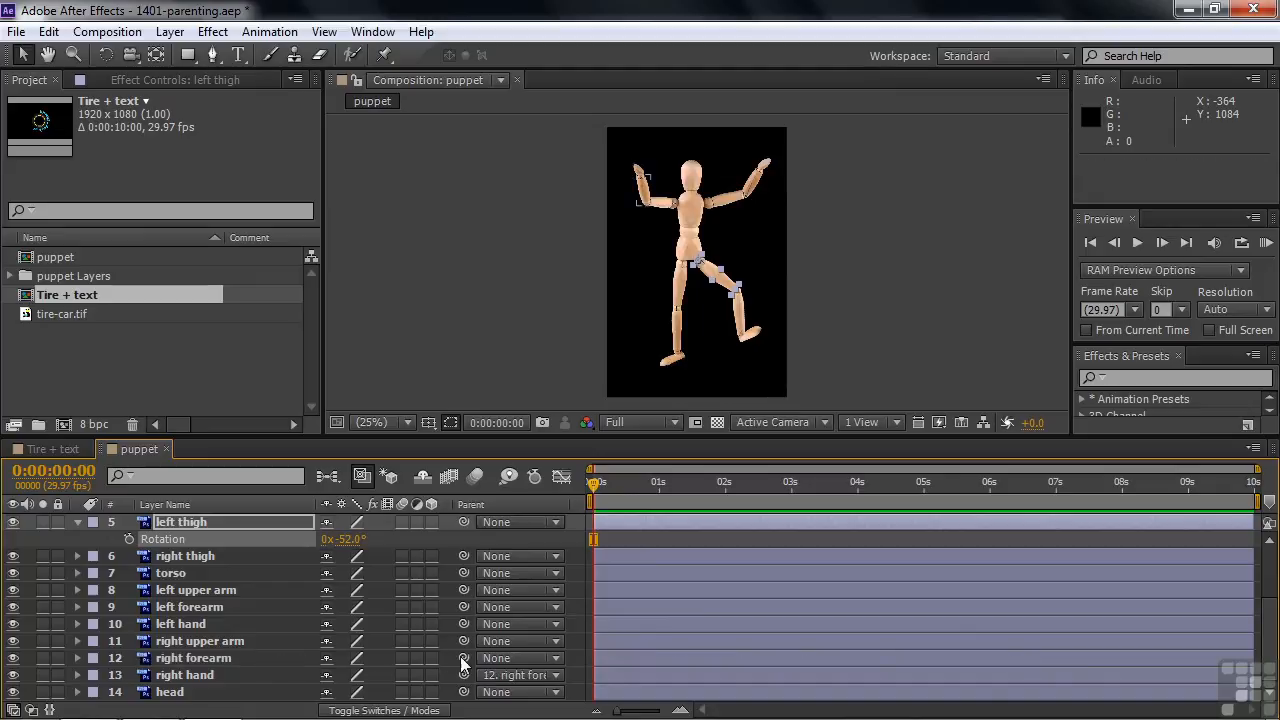
{"action": "left_click_drag", "start_coordinate": [464, 654], "coordinate": [258, 641]}
Step: Set the right upper arm layer's Rotation to +11° and the right hand layer's Rotation to -20°
{"action": "left_click", "coordinate": [214, 641]}
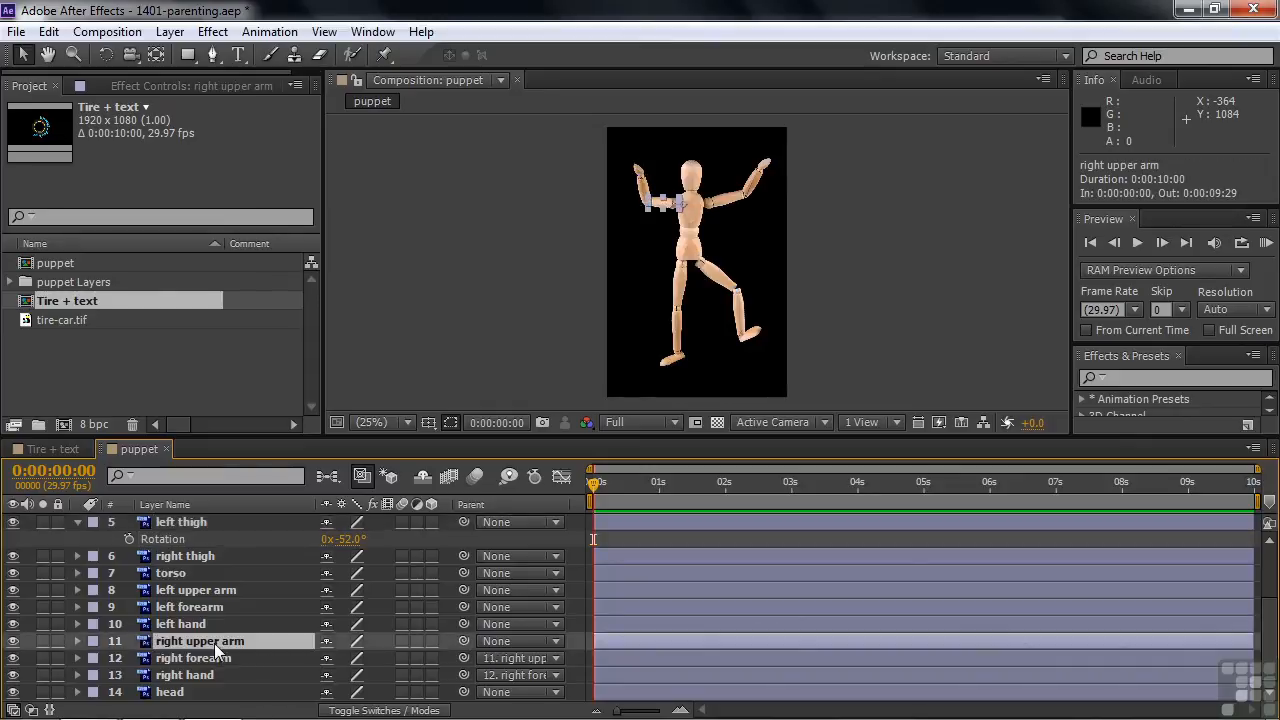
{"action": "key", "text": "r"}
{"action": "left_click_drag", "start_coordinate": [352, 658], "coordinate": [366, 657]}
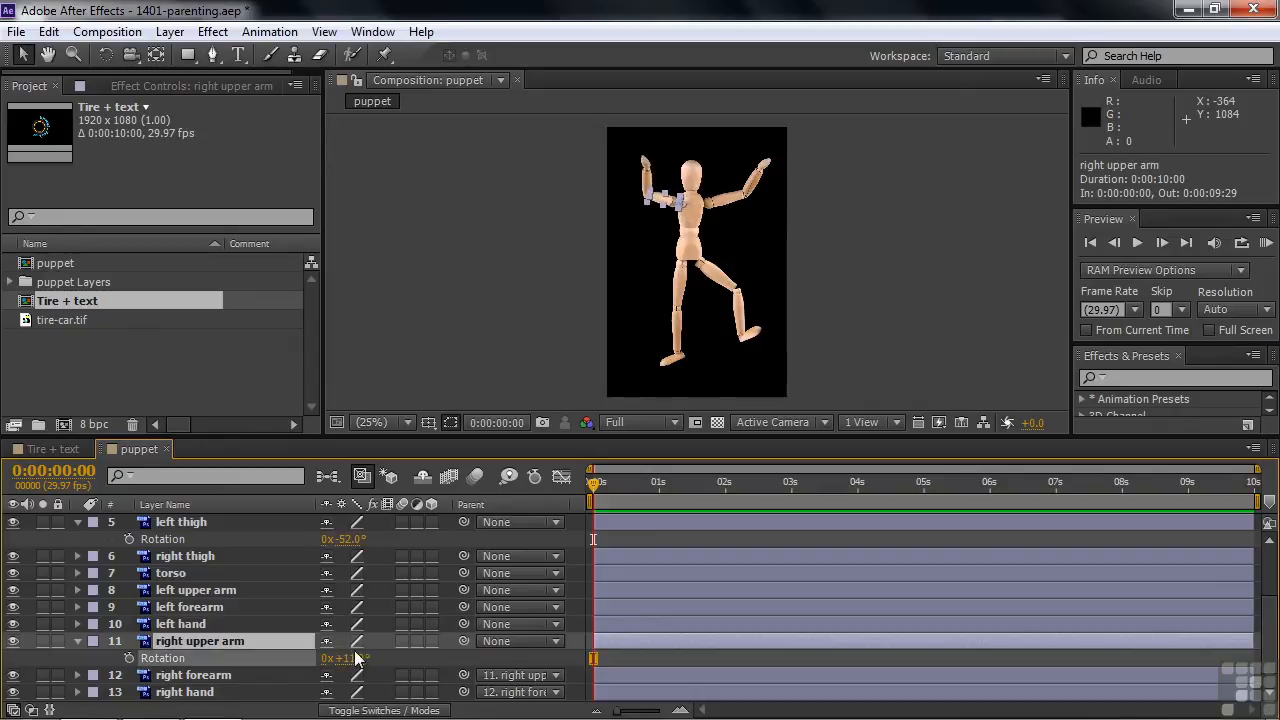
{"action": "left_click", "coordinate": [201, 697]}
{"action": "key", "text": "r"}
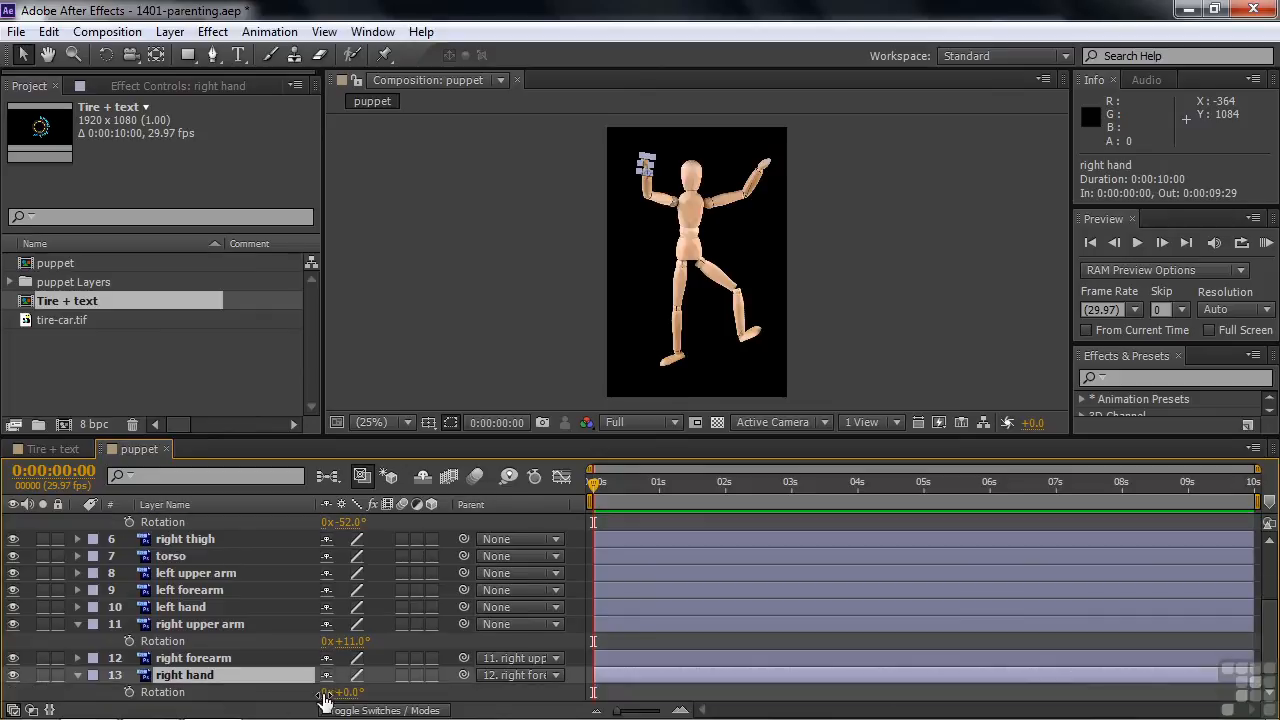
{"action": "mouse_move", "coordinate": [346, 692]}
{"action": "left_mouse_down"}
{"action": "mouse_move", "coordinate": [370, 691]}
{"action": "mouse_move", "coordinate": [327, 691]}
{"action": "left_mouse_up"}
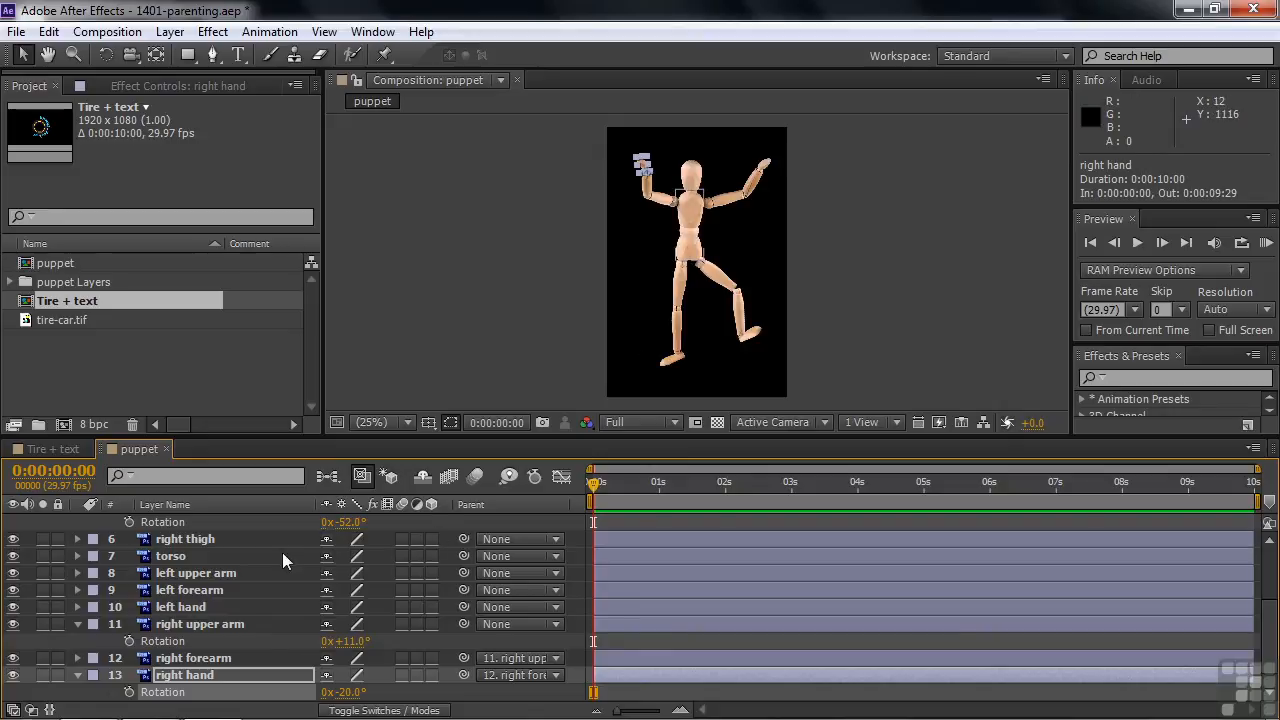
Step: Collapse the open Rotation properties of the arm and leg layers and enlarge the timeline area to show all layers
{"action": "left_click", "coordinate": [78, 623]}
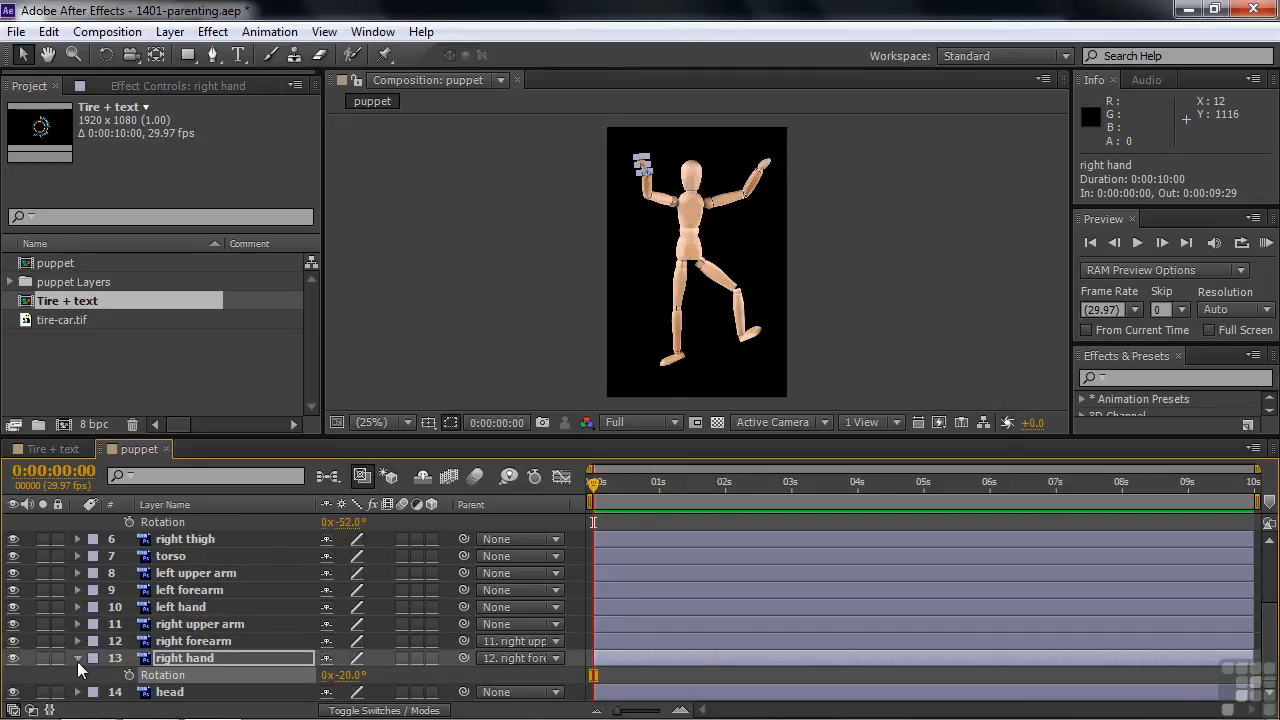
{"action": "left_click", "coordinate": [77, 660]}
{"action": "left_click", "coordinate": [77, 521]}
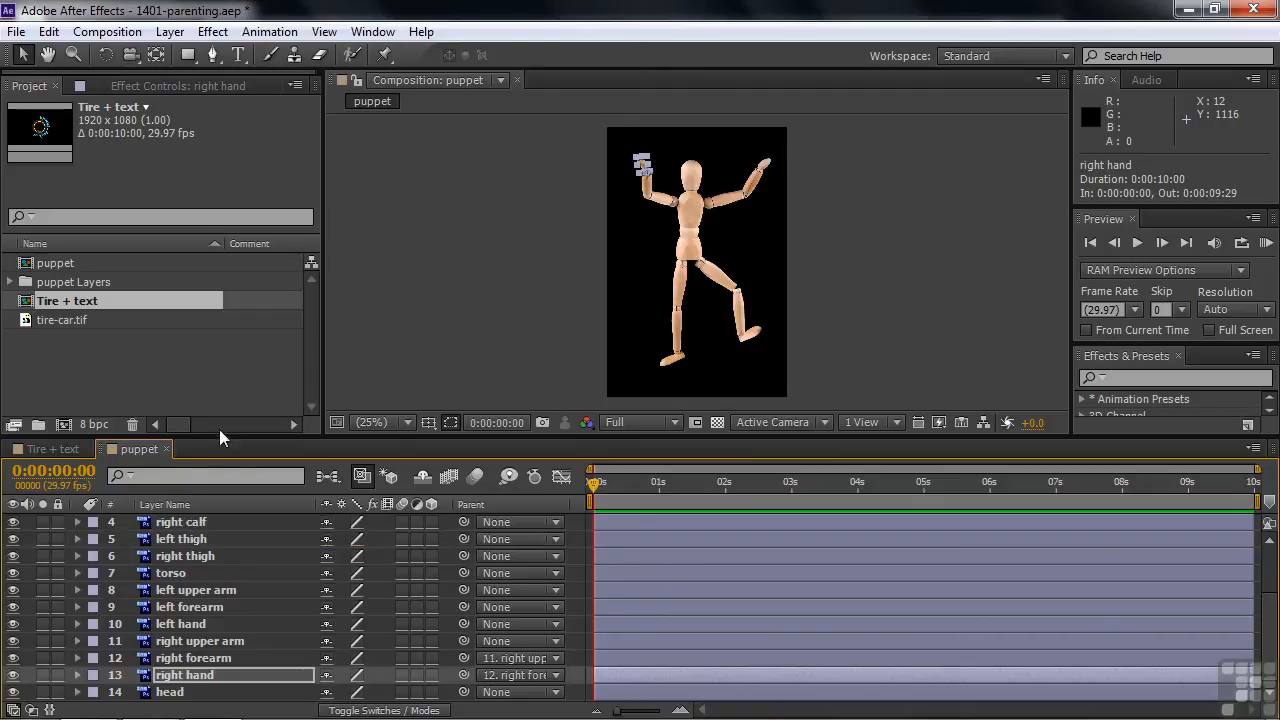
{"action": "left_click_drag", "start_coordinate": [219, 436], "coordinate": [237, 358]}
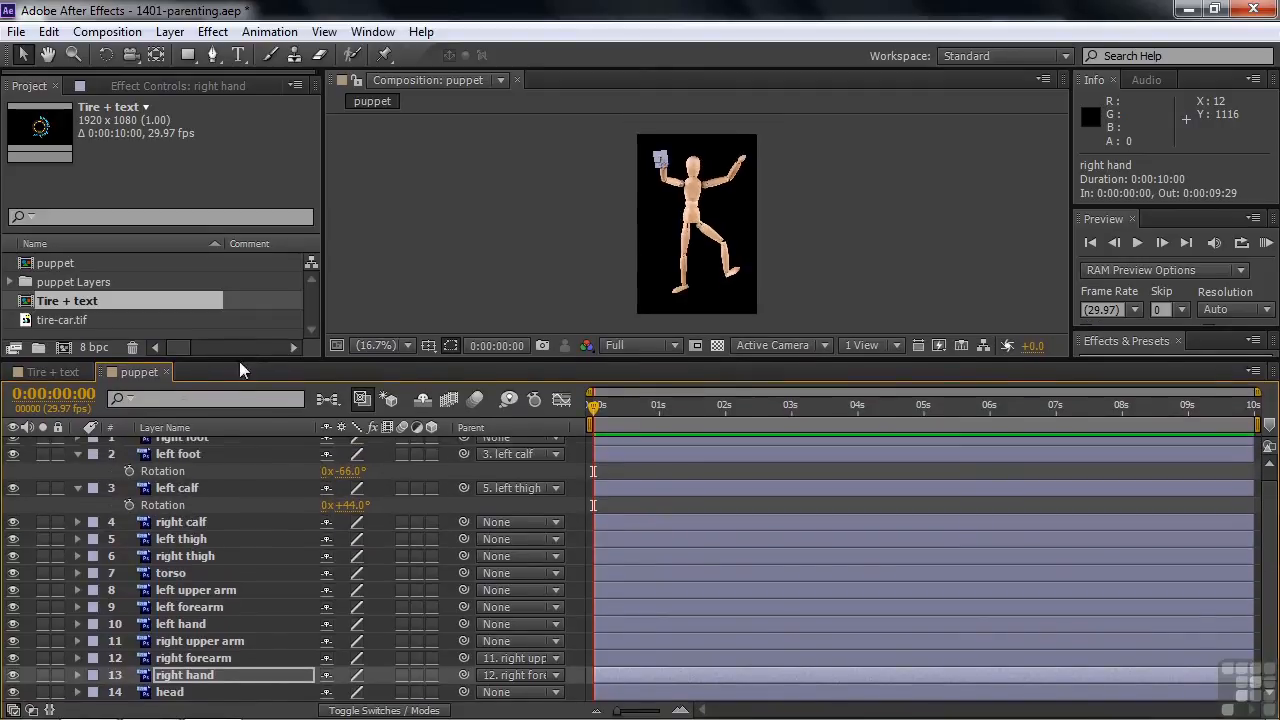
{"action": "left_click", "coordinate": [76, 453]}
{"action": "left_click", "coordinate": [78, 479]}
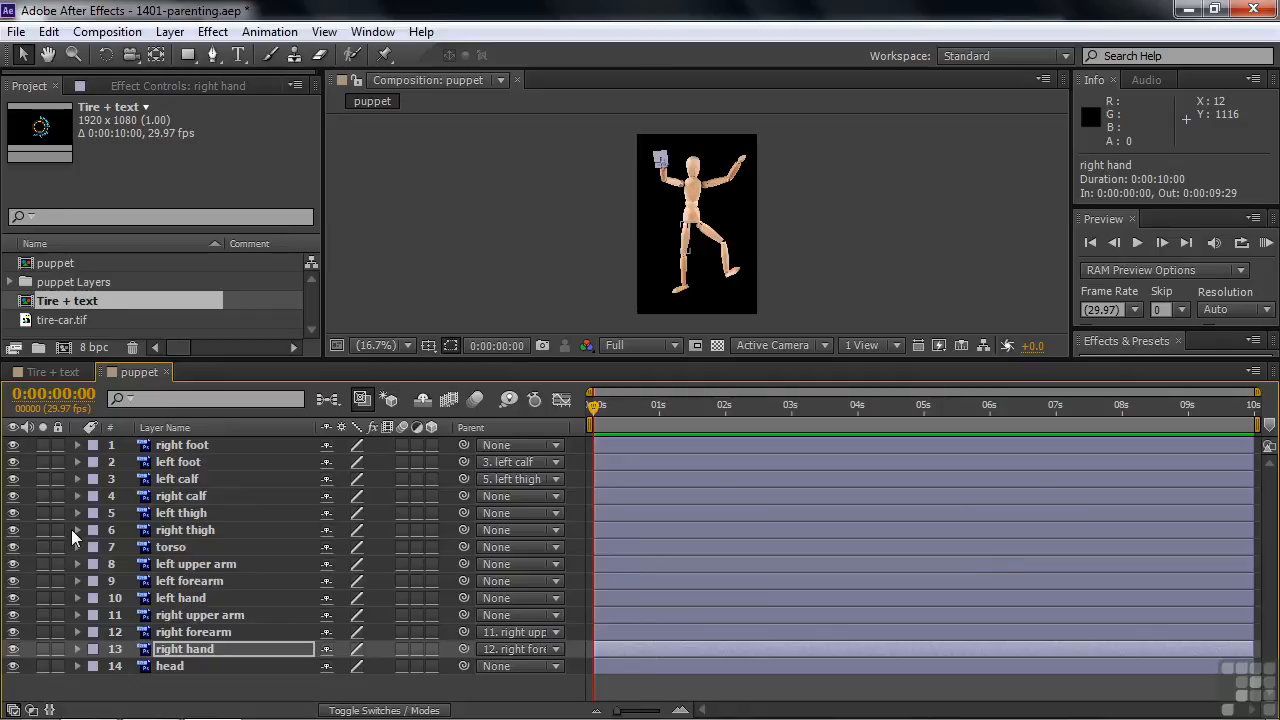
Step: Parent the left thigh, right thigh, left upper arm, right upper arm and head layers together to the torso, and deselect them
{"action": "left_click", "coordinate": [185, 512]}
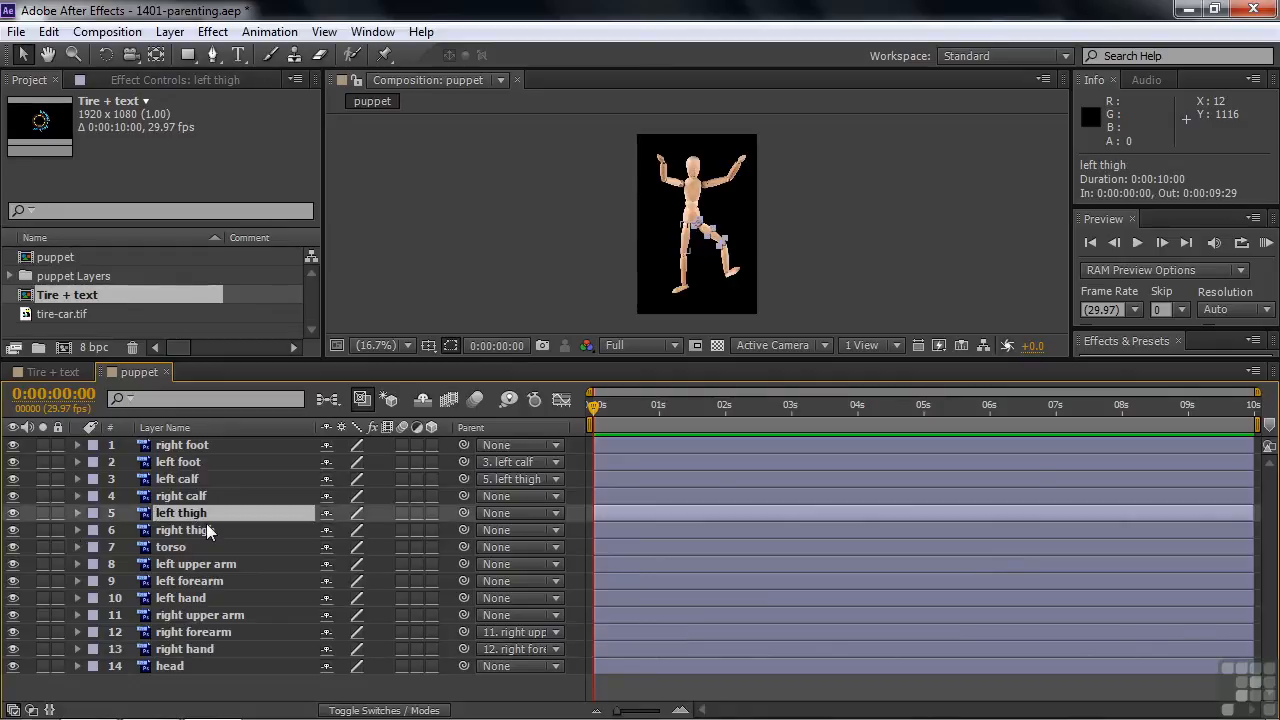
{"action": "left_click", "coordinate": [196, 529], "text": "shift"}
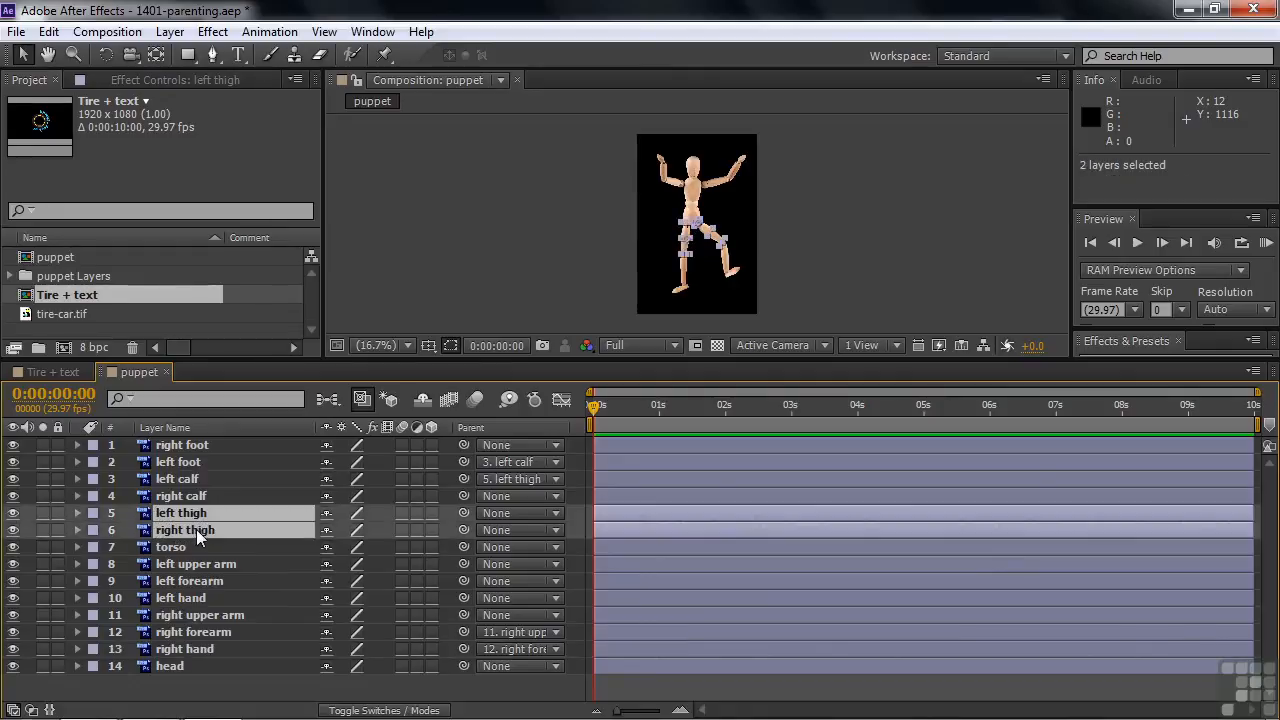
{"action": "left_click", "coordinate": [208, 562], "text": "ctrl"}
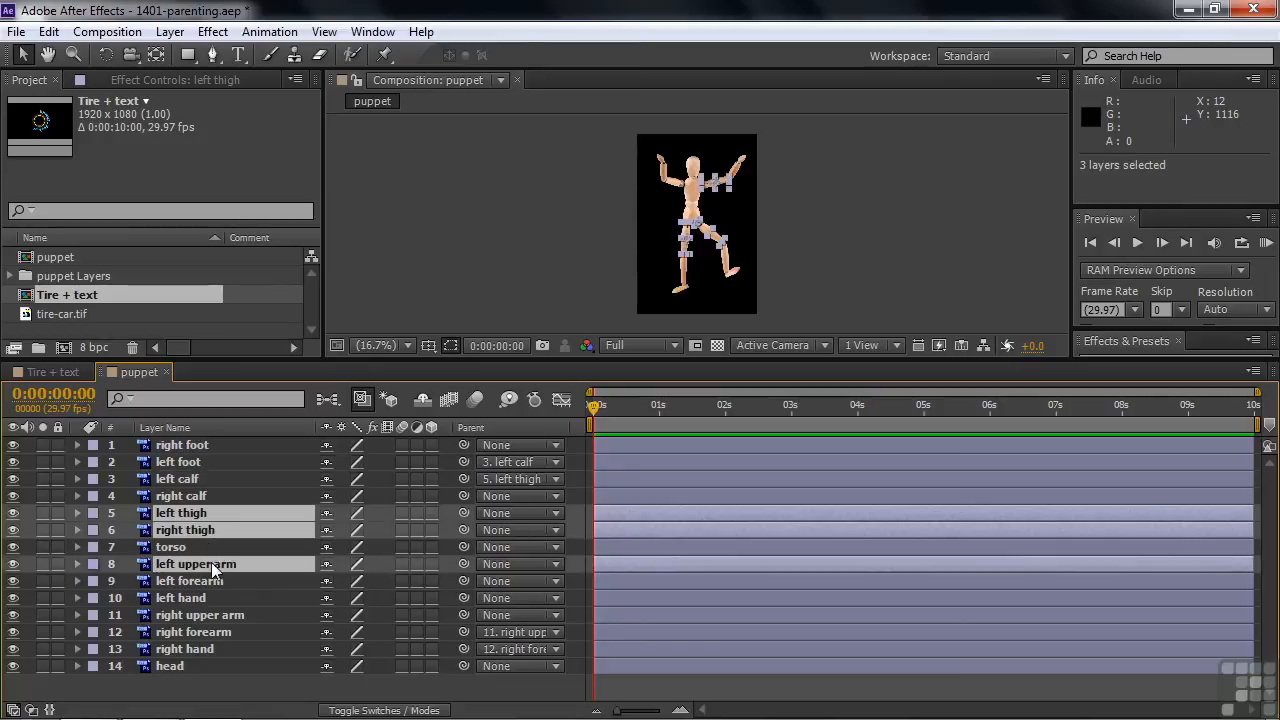
{"action": "left_click", "coordinate": [217, 617], "text": "ctrl"}
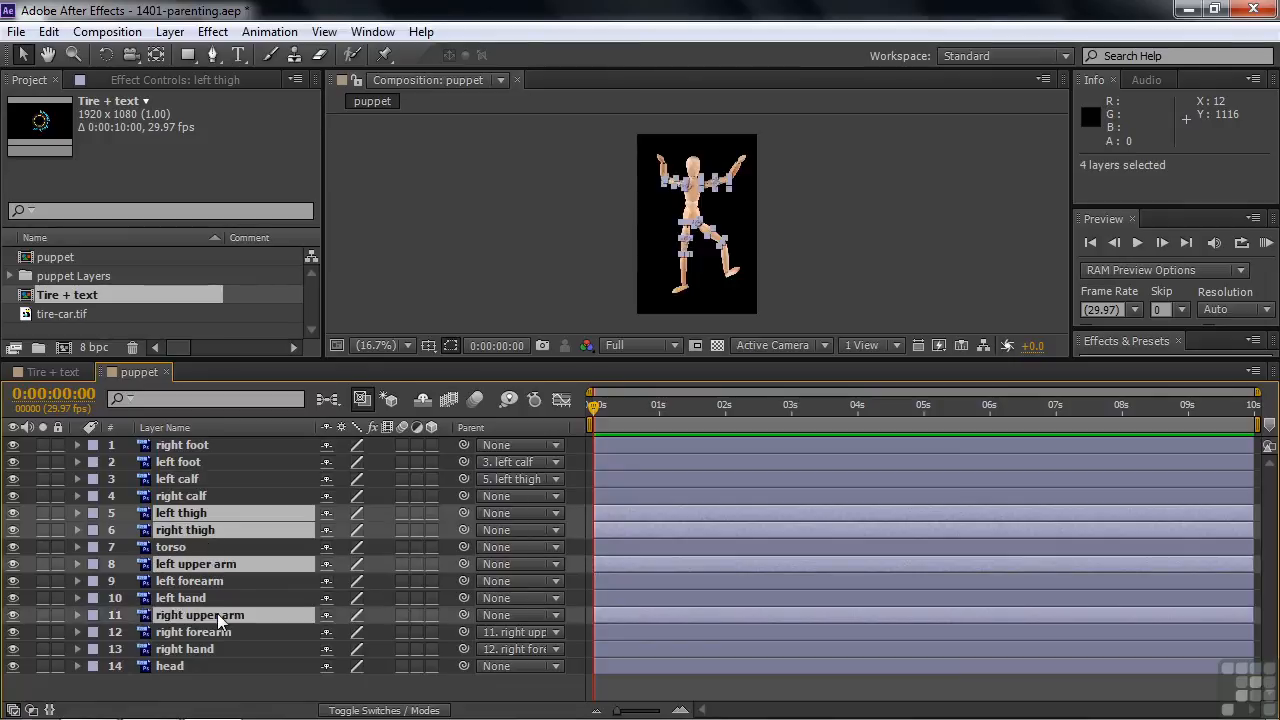
{"action": "left_click", "coordinate": [190, 665], "text": "ctrl"}
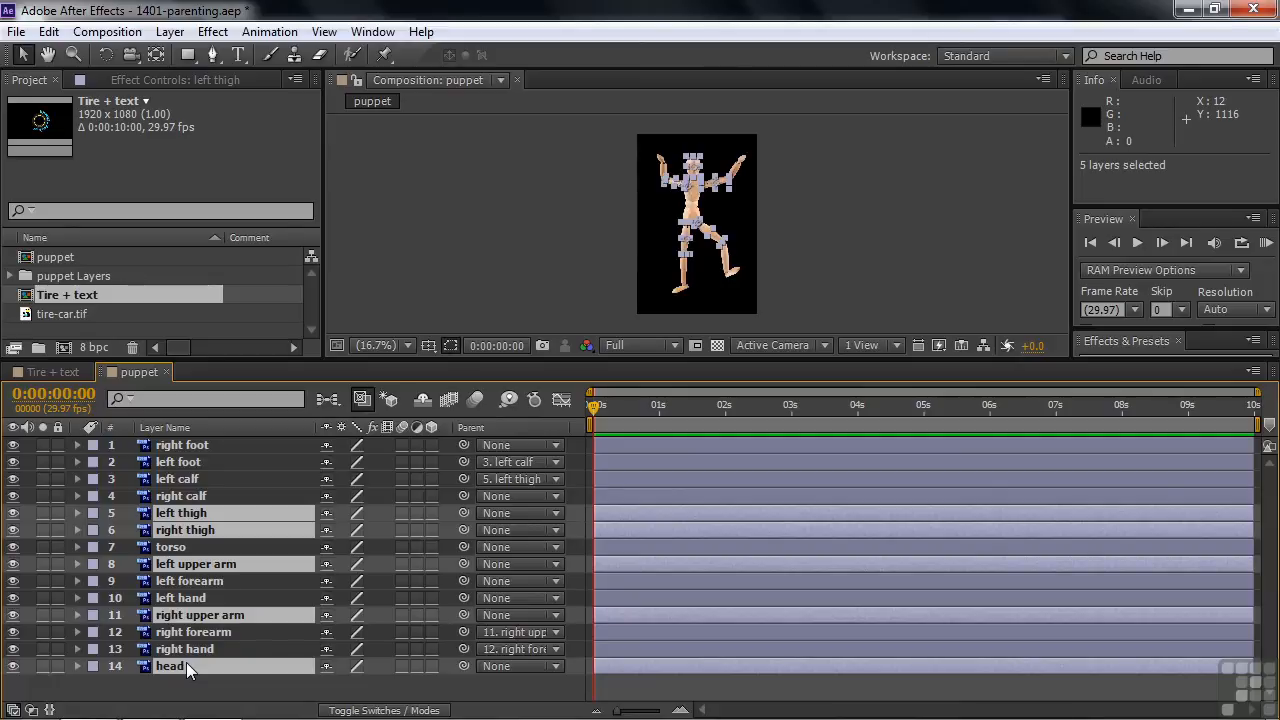
{"action": "left_click_drag", "start_coordinate": [463, 513], "coordinate": [211, 547]}
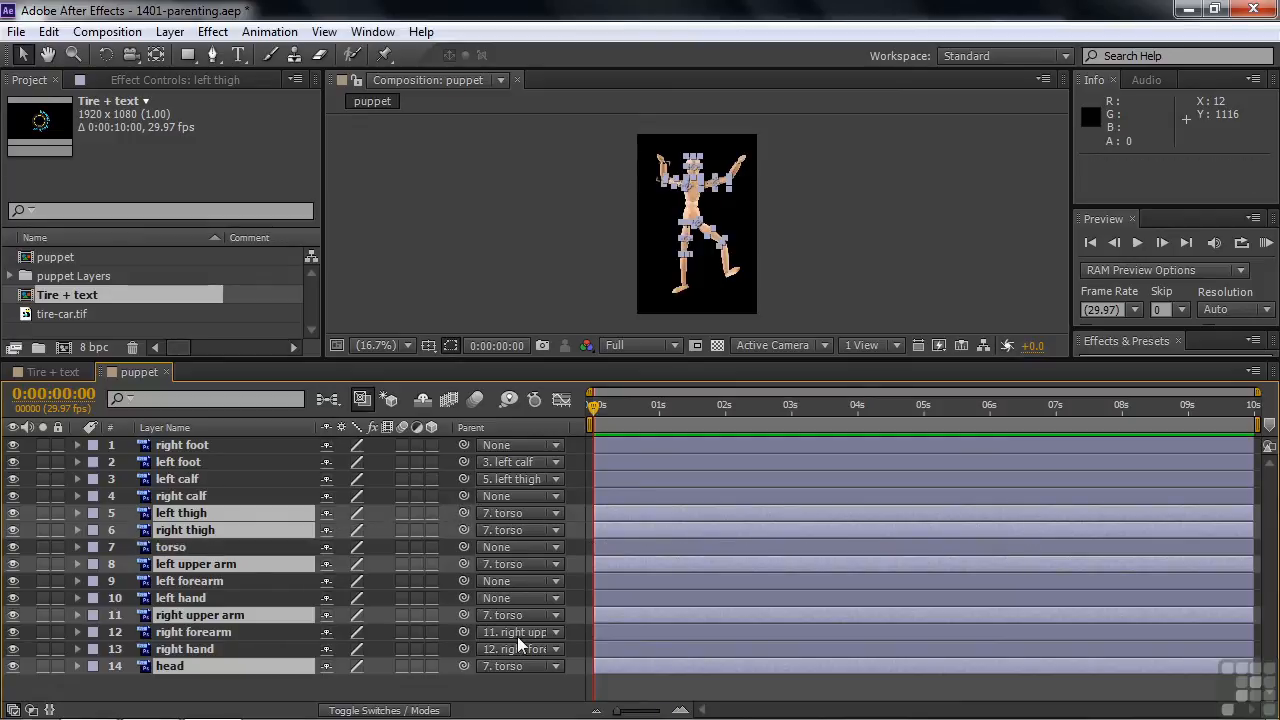
{"action": "left_click", "coordinate": [249, 692]}
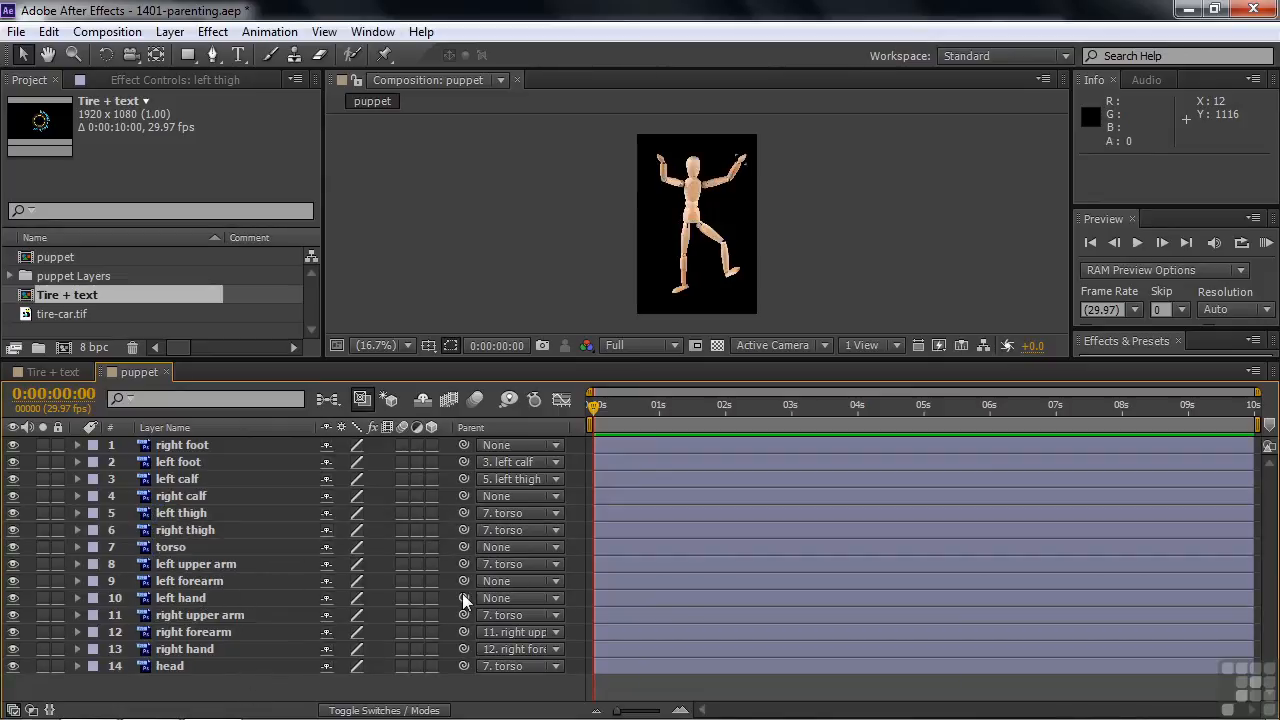
Step: Parent left hand to left forearm, left forearm to left upper arm, right foot to right calf, and right calf to right thigh
{"action": "left_click_drag", "start_coordinate": [462, 593], "coordinate": [255, 580]}
{"action": "left_click_drag", "start_coordinate": [463, 580], "coordinate": [233, 560]}
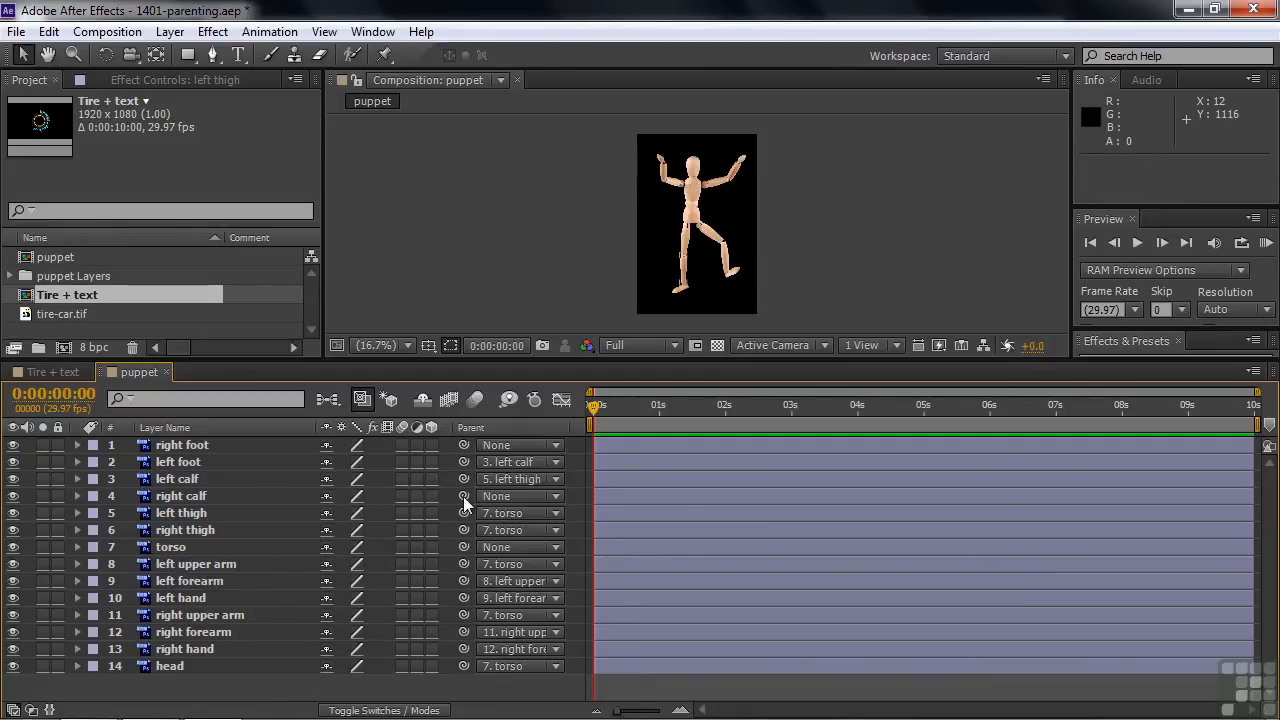
{"action": "left_click_drag", "start_coordinate": [458, 444], "coordinate": [226, 497]}
{"action": "left_click_drag", "start_coordinate": [465, 495], "coordinate": [272, 531]}
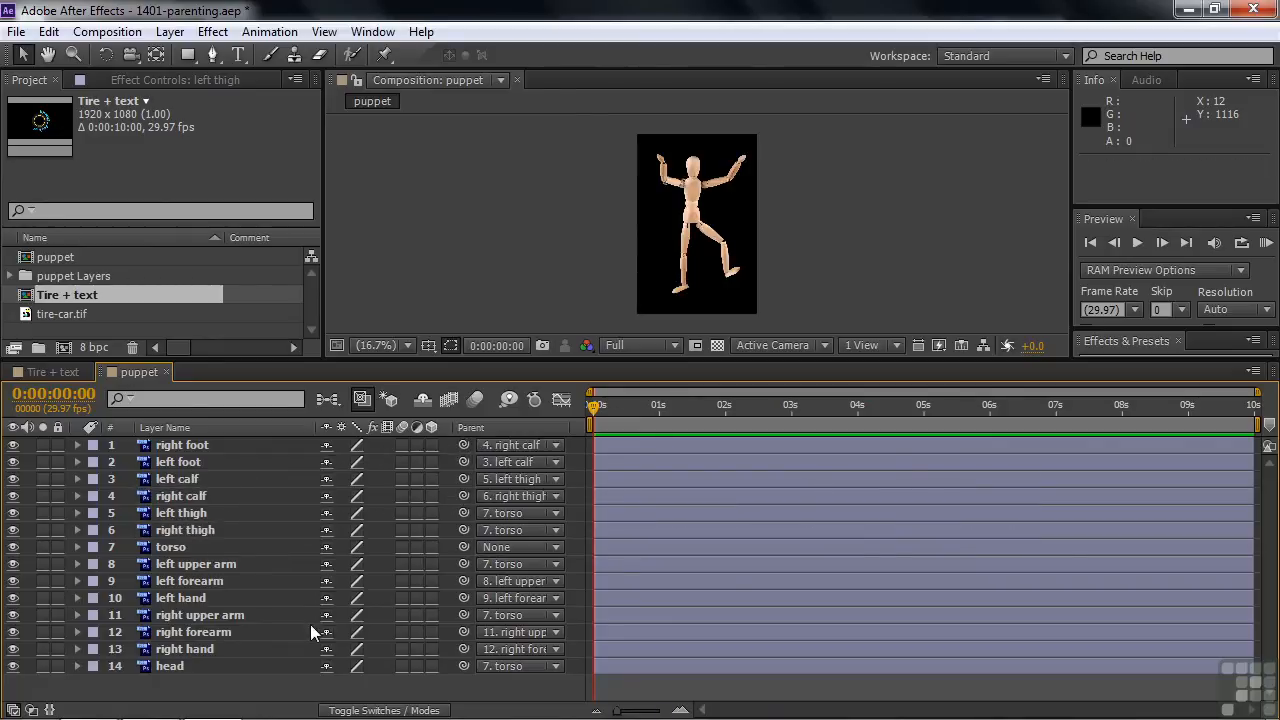
Step: Move the torso layer by about 6, 21 in the composition and set its Scale to 116%
{"action": "left_click_drag", "start_coordinate": [580, 361], "coordinate": [585, 553]}
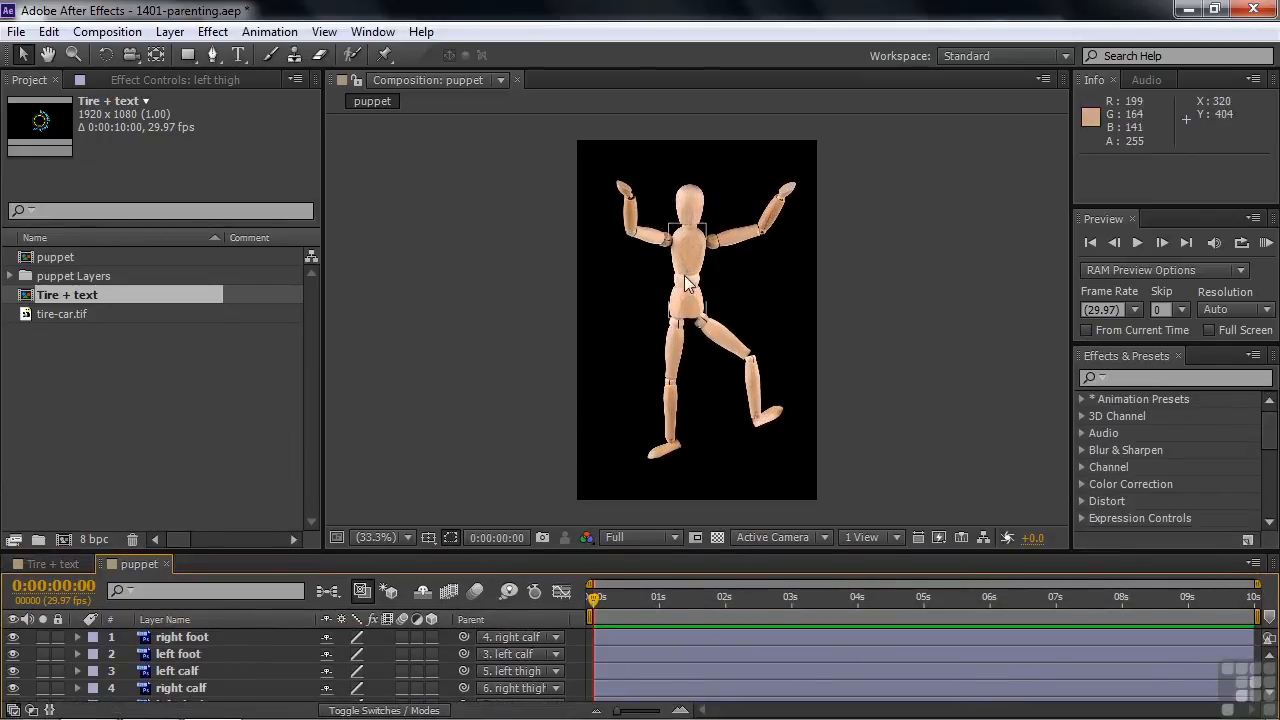
{"action": "mouse_move", "coordinate": [685, 274]}
{"action": "left_mouse_down"}
{"action": "mouse_move", "coordinate": [684, 231]}
{"action": "mouse_move", "coordinate": [641, 296]}
{"action": "mouse_move", "coordinate": [652, 294]}
{"action": "mouse_move", "coordinate": [641, 245]}
{"action": "mouse_move", "coordinate": [680, 325]}
{"action": "mouse_move", "coordinate": [657, 294]}
{"action": "mouse_move", "coordinate": [668, 280]}
{"action": "mouse_move", "coordinate": [689, 286]}
{"action": "left_mouse_up"}
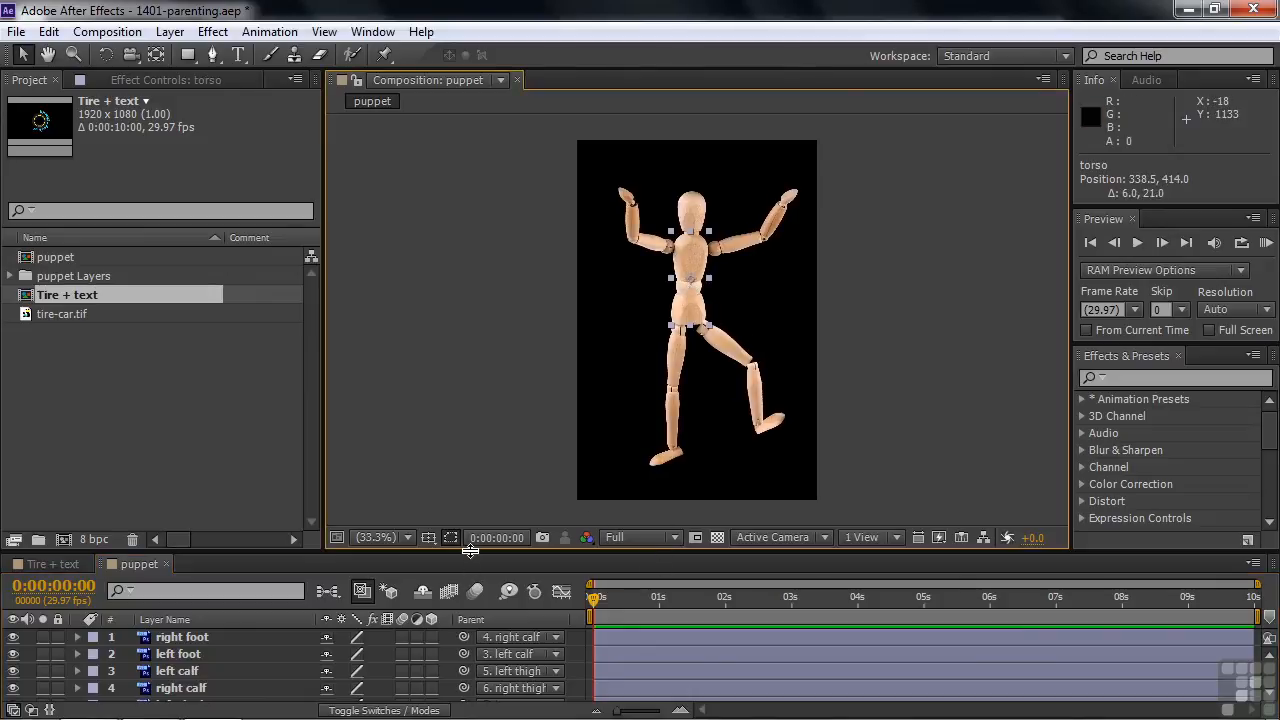
{"action": "left_click_drag", "start_coordinate": [470, 550], "coordinate": [470, 409]}
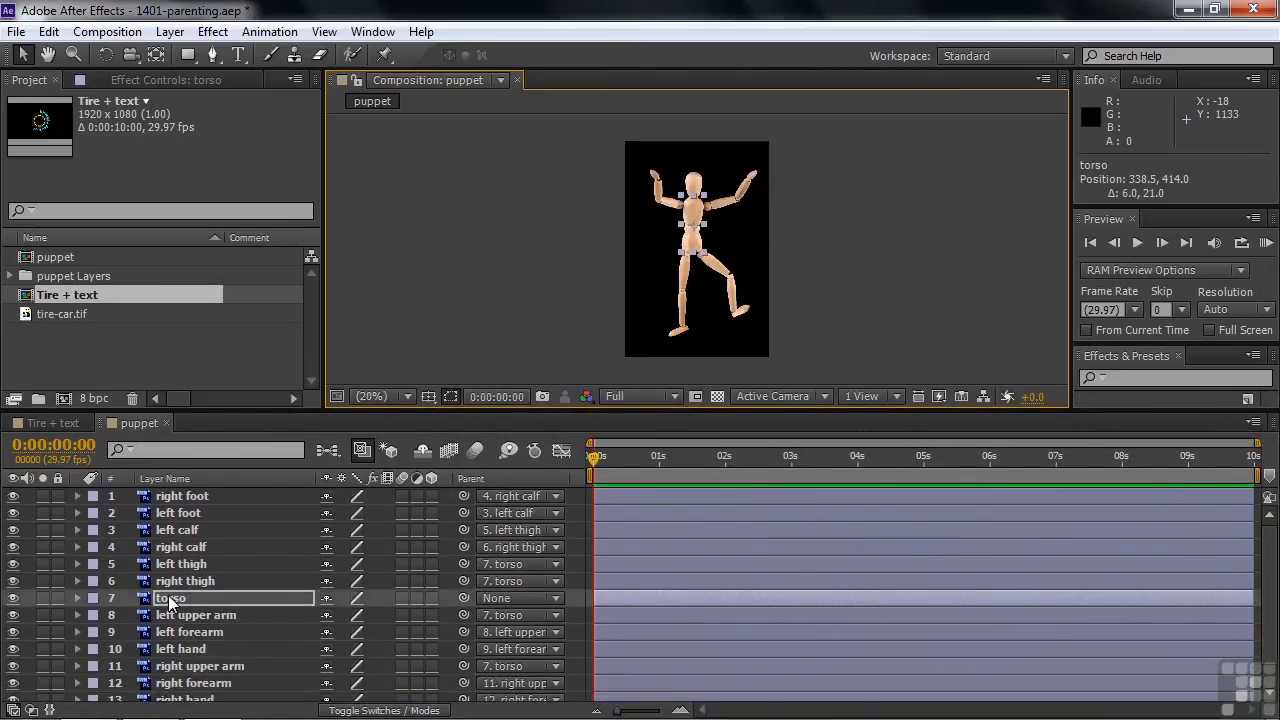
{"action": "key", "text": "s"}
{"action": "mouse_move", "coordinate": [365, 615]}
{"action": "left_mouse_down"}
{"action": "mouse_move", "coordinate": [479, 600]}
{"action": "mouse_move", "coordinate": [286, 617]}
{"action": "mouse_move", "coordinate": [398, 610]}
{"action": "mouse_move", "coordinate": [345, 614]}
{"action": "mouse_move", "coordinate": [372, 623]}
{"action": "left_mouse_up"}
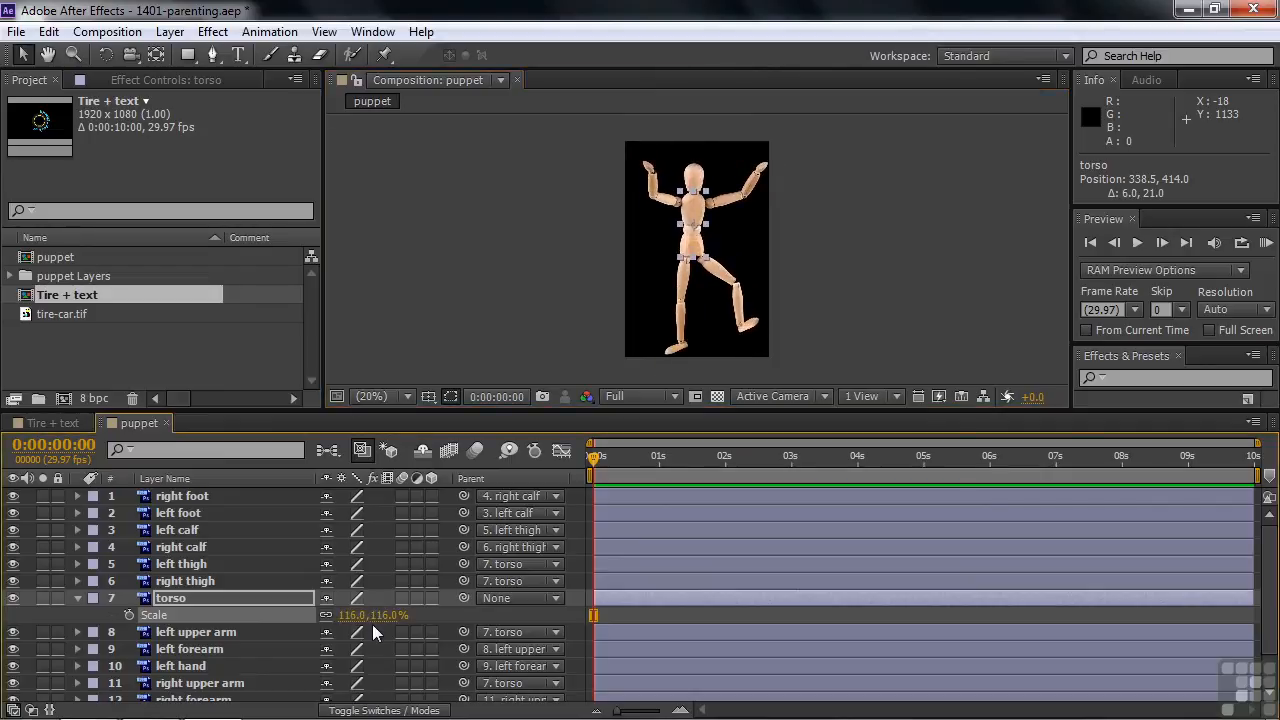